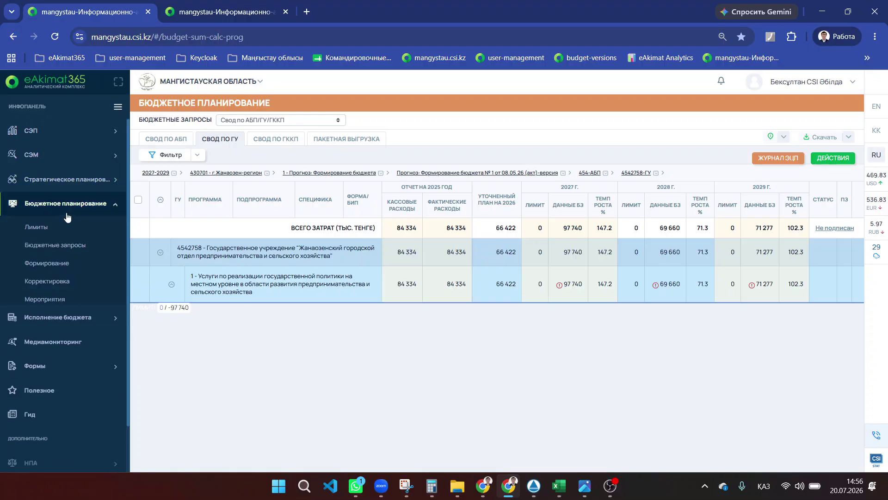
# Collapse the navigation menu and choose the planning period 2027 - 2029 in the filter of the ГУ summary
pyautogui.click(118, 108)
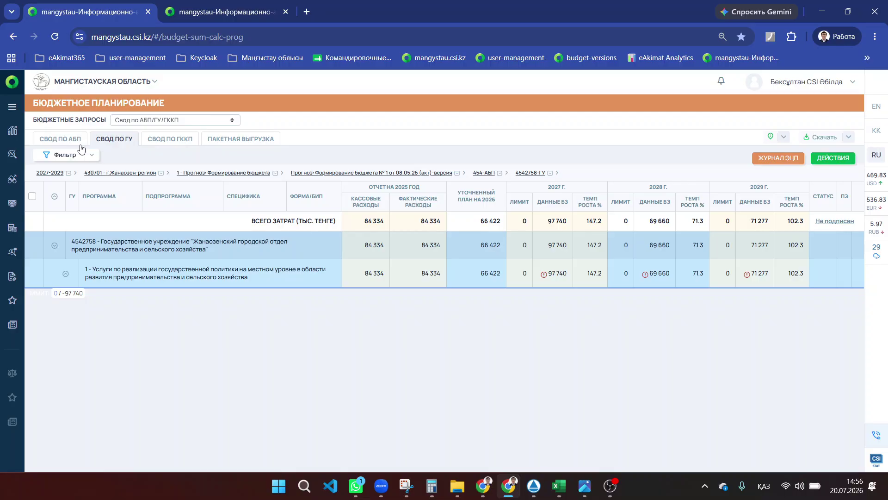
pyautogui.click(91, 157)
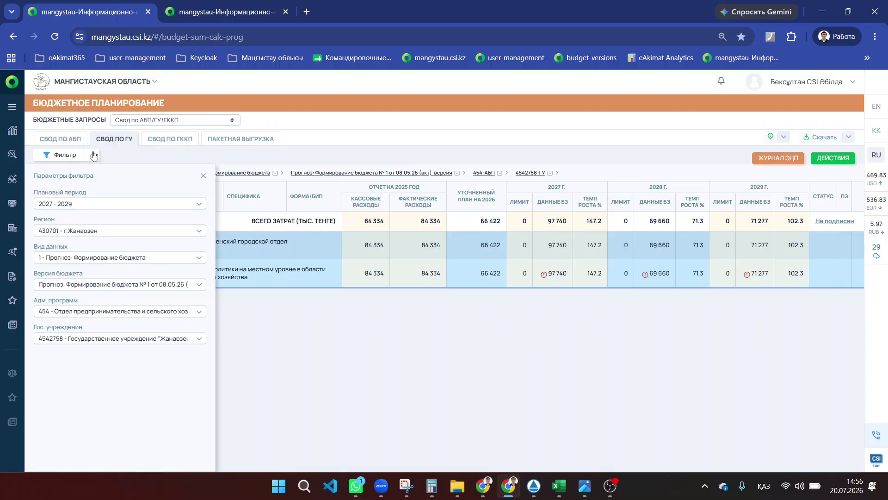
pyautogui.click(57, 202)
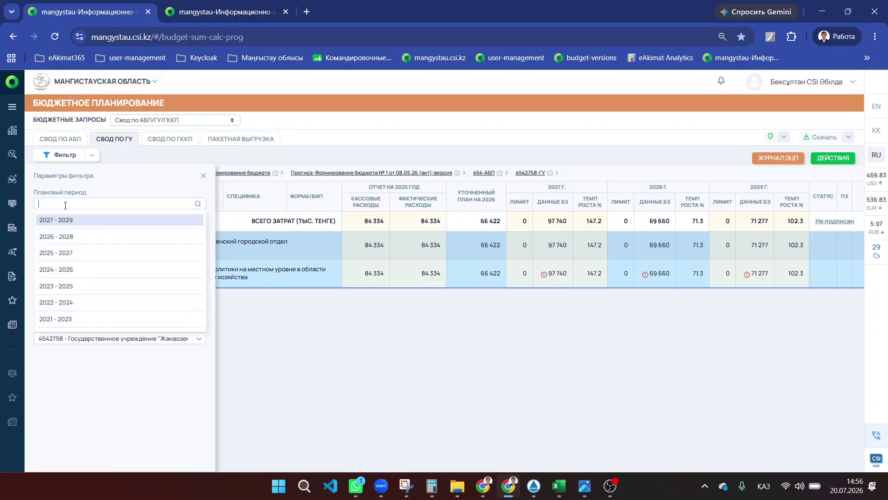
pyautogui.click(64, 221)
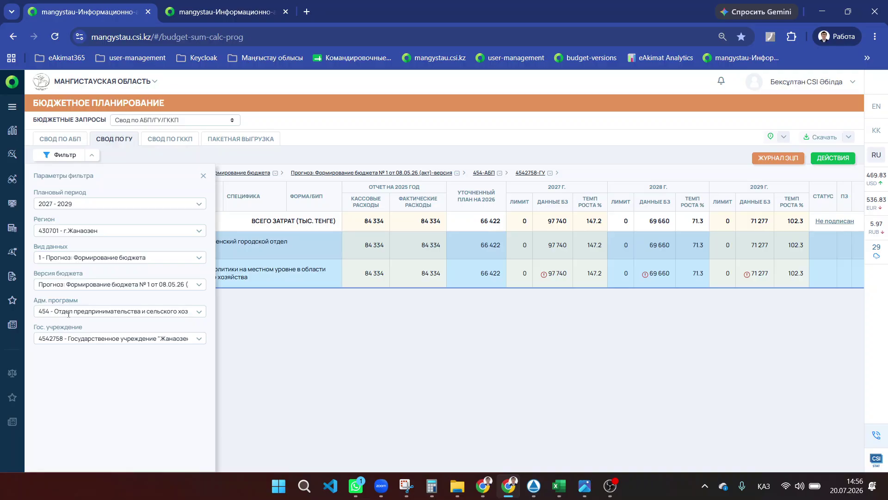
pyautogui.click(267, 321)
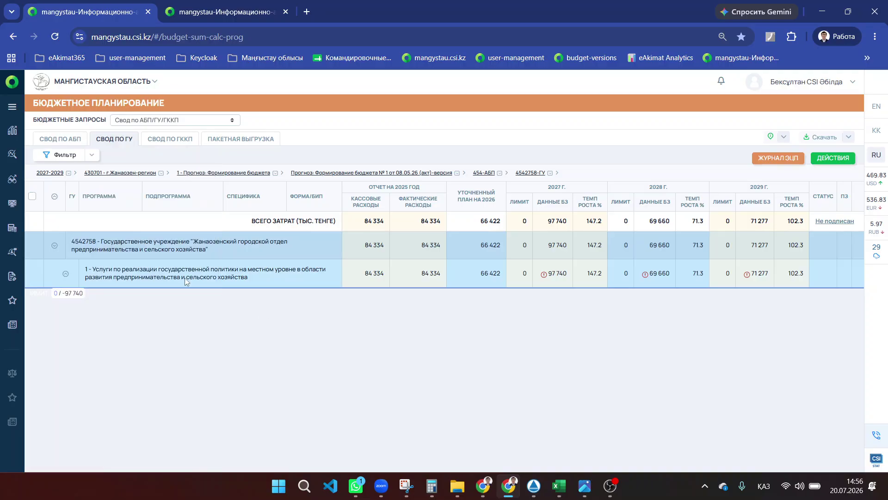
# Expand program 1 in the ГУ summary through 15 - За счет средств местного бюджета to view its expenditure specifics
pyautogui.click(64, 274)
pyautogui.click(66, 273)
pyautogui.click(65, 274)
pyautogui.click(65, 275)
pyautogui.click(65, 275)
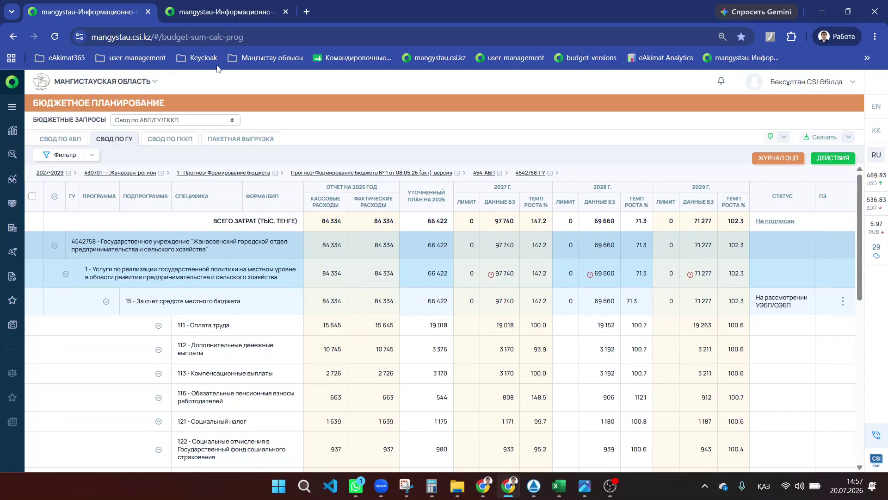
# Switch to the browser tab with Бюджетные программы and open the programs for planning period 2027 - 2029
pyautogui.click(161, 120)
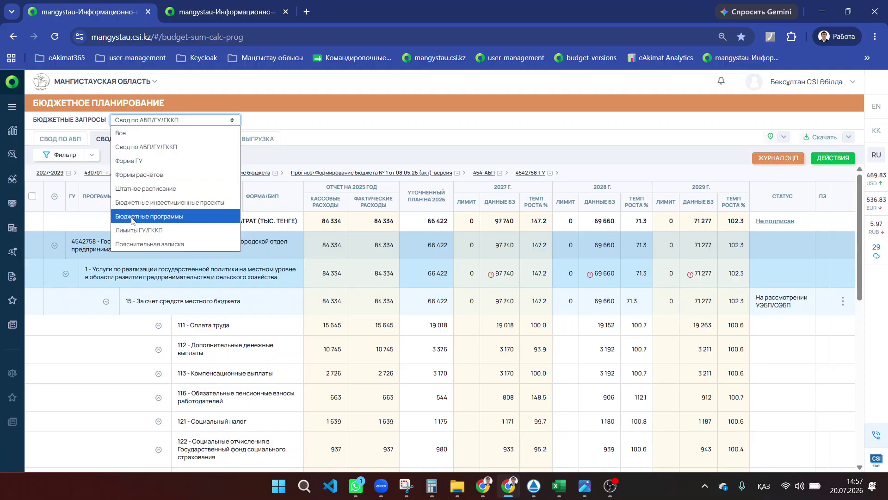
pyautogui.click(238, 4)
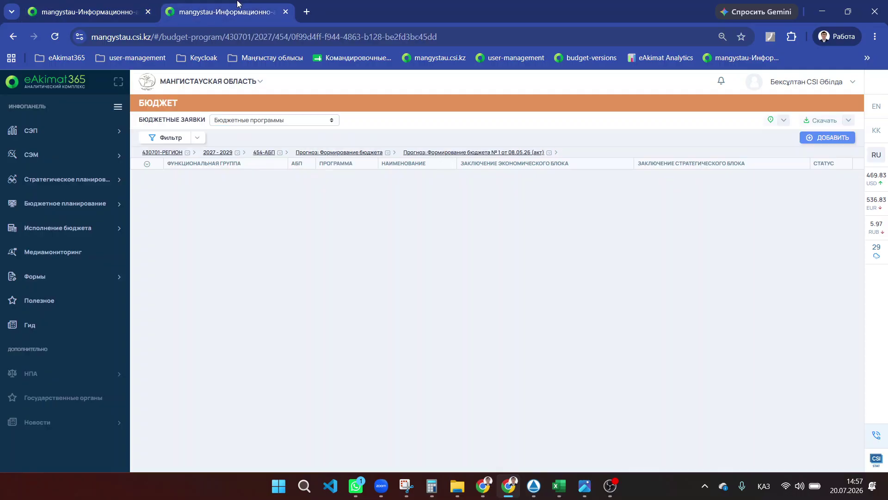
pyautogui.click(197, 137)
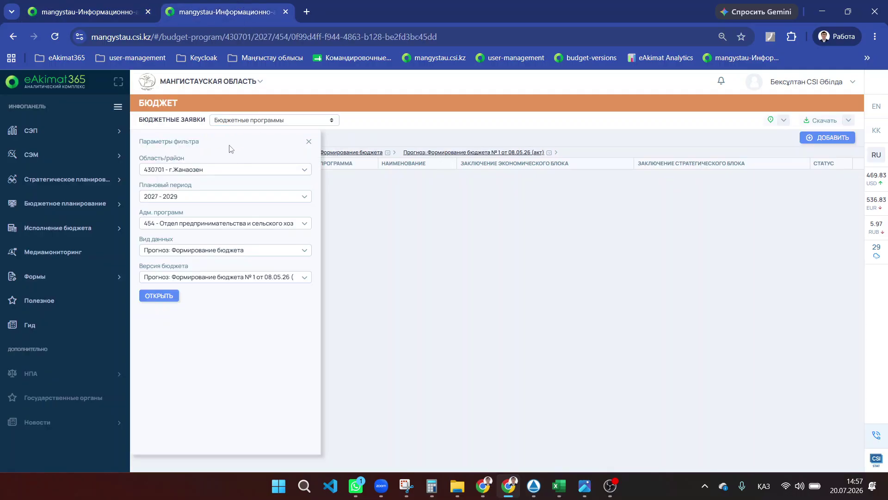
pyautogui.click(181, 197)
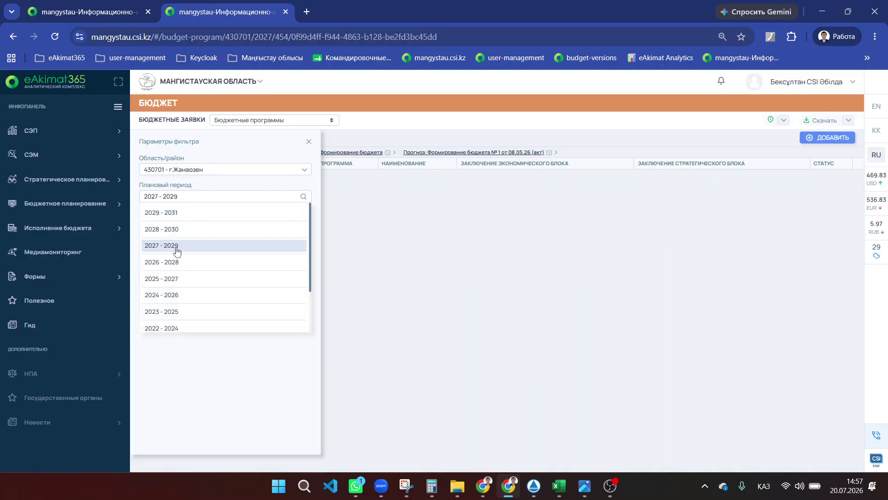
pyautogui.click(176, 250)
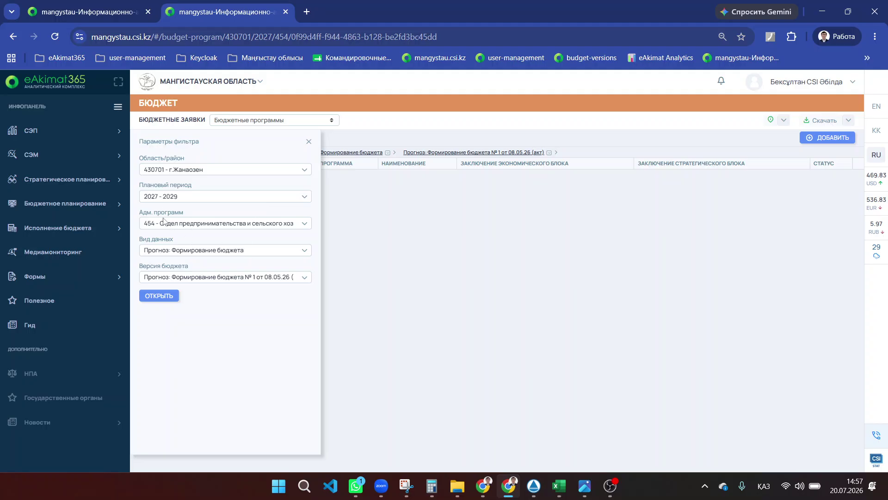
pyautogui.click(164, 300)
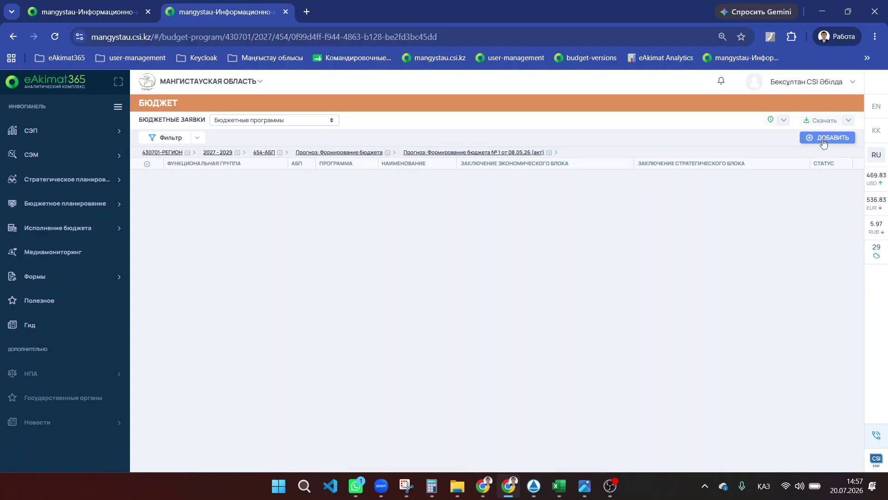
# Add budget program 1 - Услуги по реализации государственной политики на местном уровне в области развития предпринимательства и сельского хозяйства
pyautogui.scroll(1, 837, 196)
pyautogui.scroll(4, 823, 132)
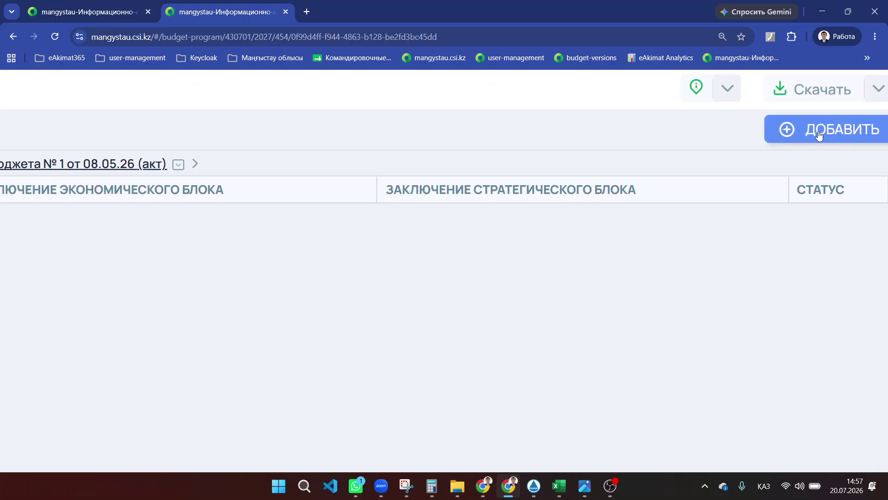
pyautogui.scroll(-5, 819, 134)
pyautogui.click(821, 138)
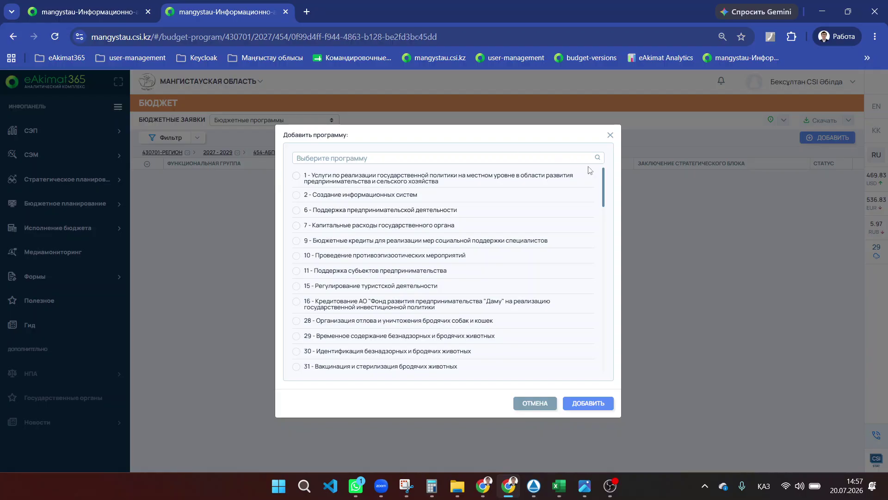
pyautogui.moveTo(603, 182); pyautogui.dragTo(619, 135)
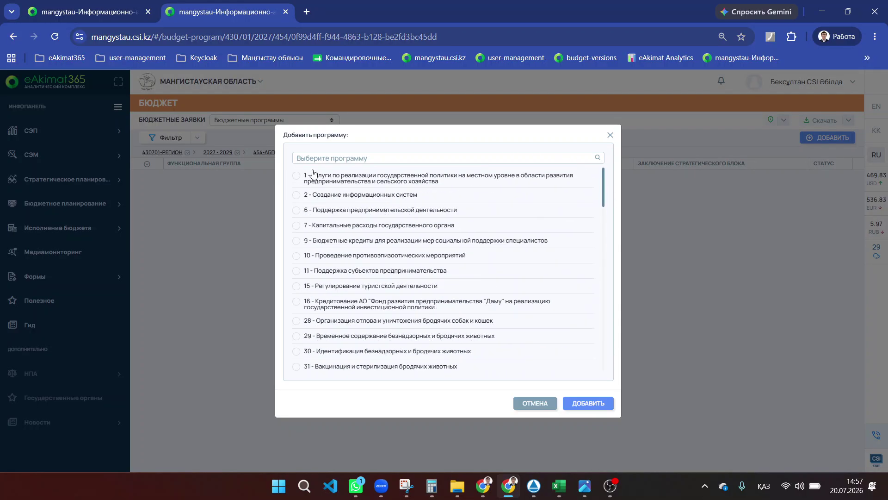
pyautogui.click(297, 176)
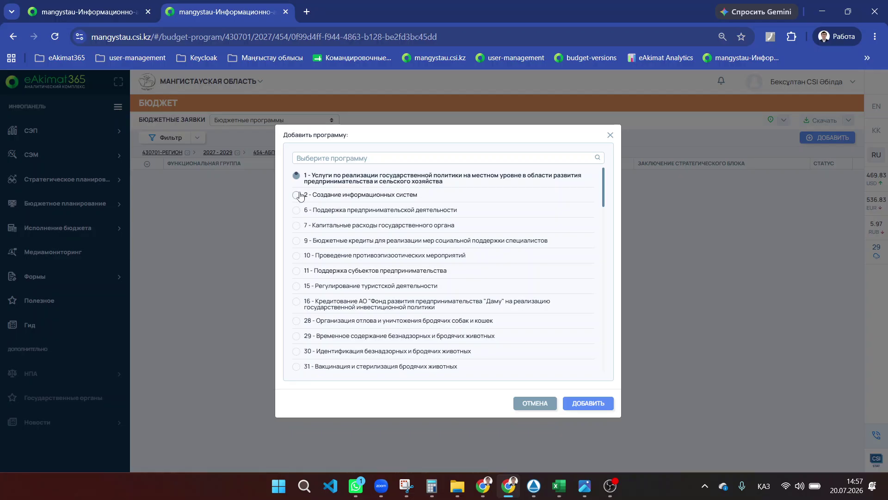
pyautogui.click(589, 403)
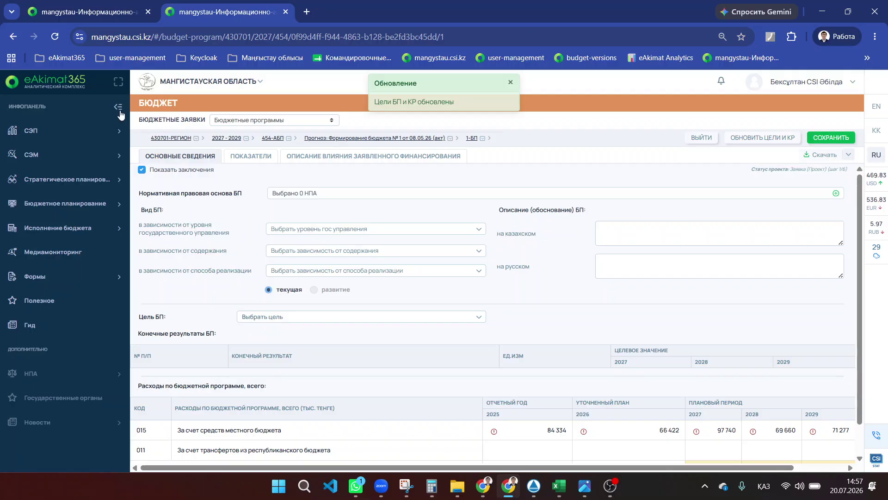
# Search the program's legal basis list for "кодекс" and select Бюджетный Кодекс Республики Казахстан от 15 марта 2025 года № 171-VIII
pyautogui.click(118, 109)
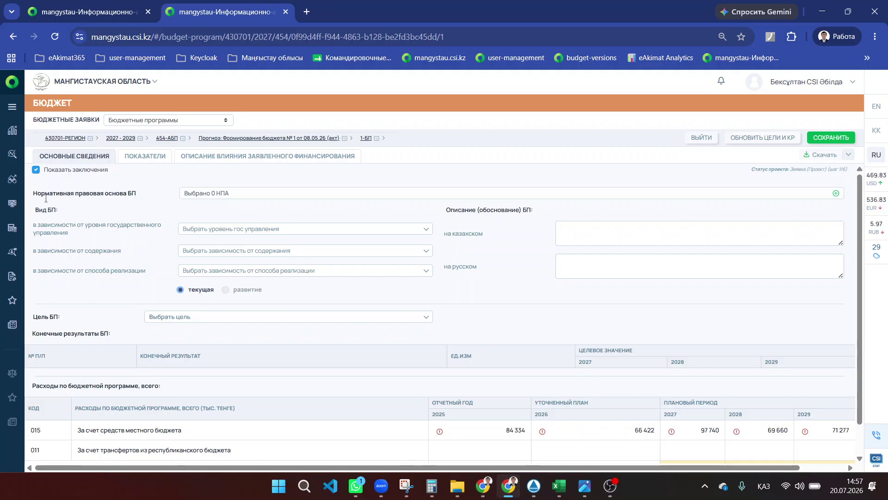
pyautogui.moveTo(35, 200); pyautogui.dragTo(148, 199)
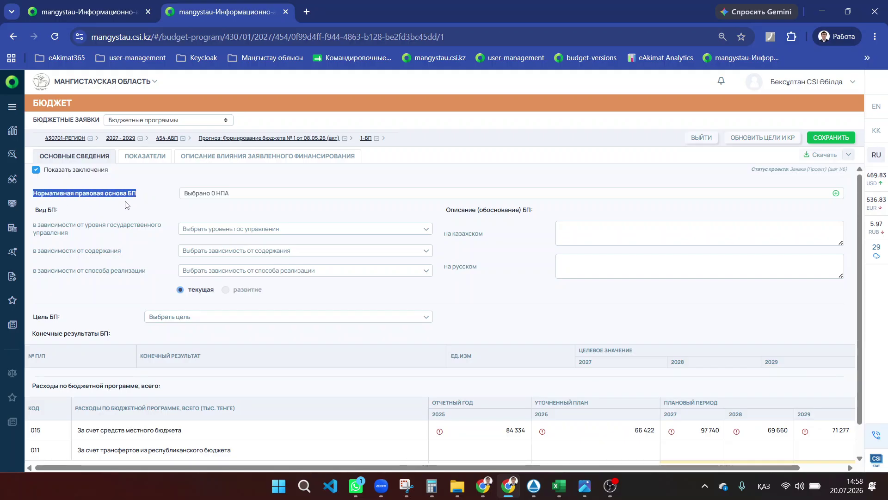
pyautogui.click(128, 194)
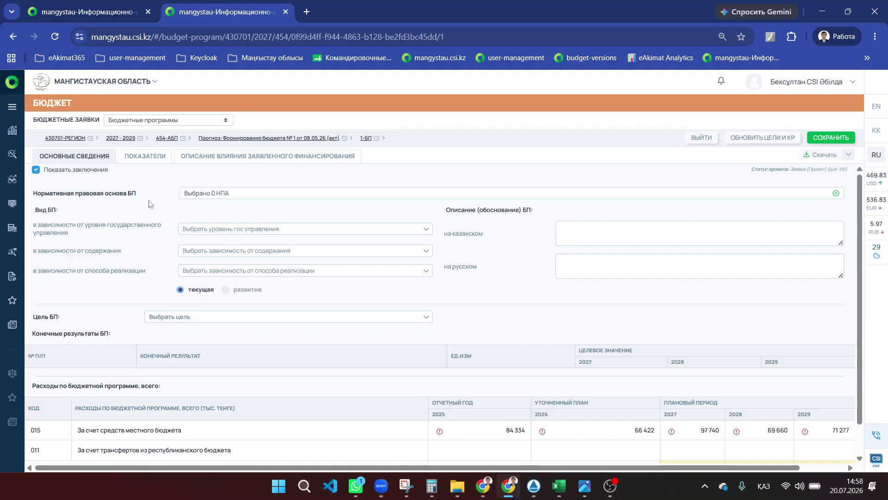
pyautogui.click(211, 192)
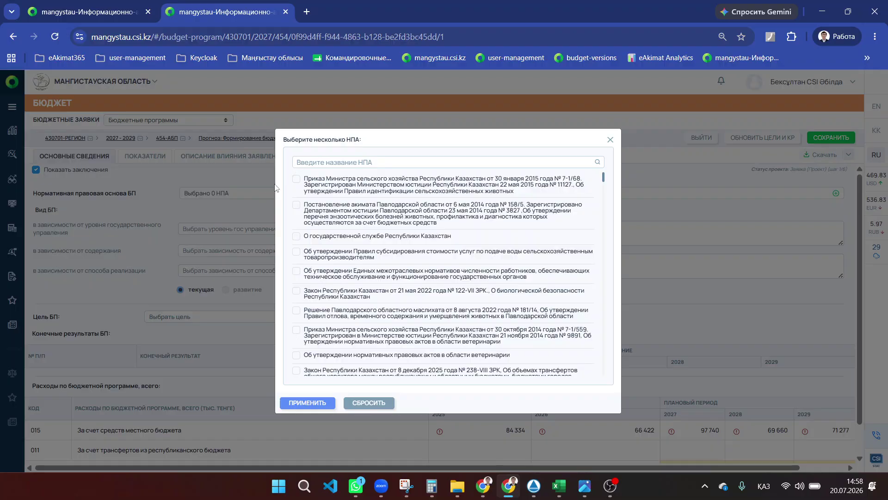
pyautogui.click(313, 162)
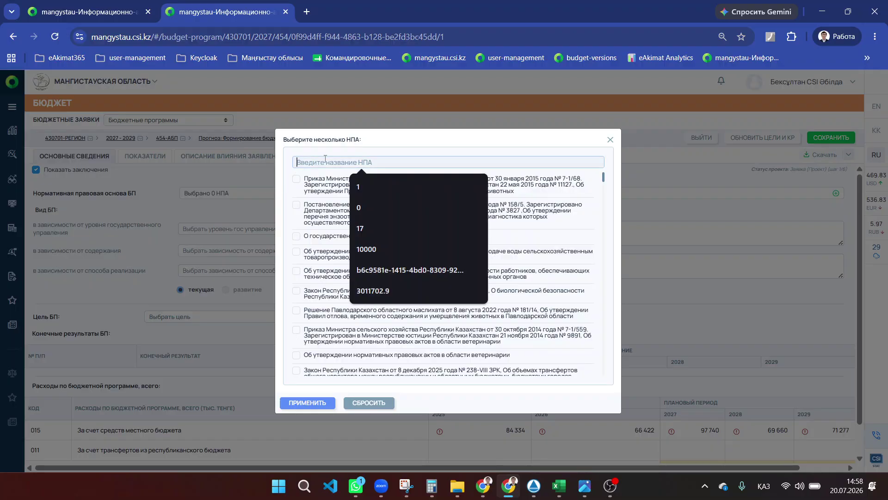
pyautogui.write('к')
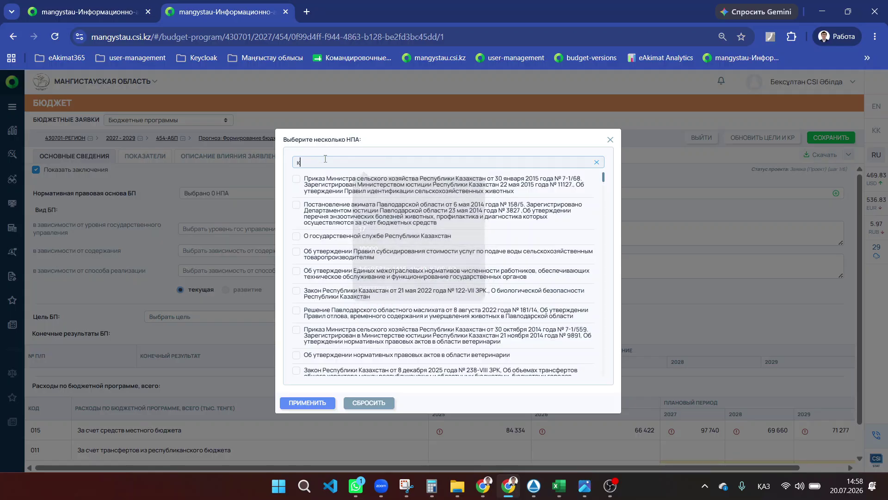
pyautogui.write('одекс')
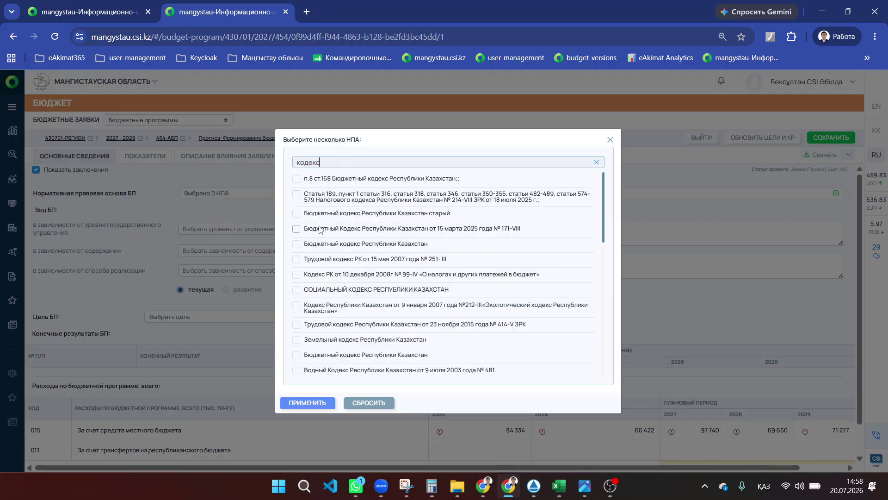
pyautogui.moveTo(304, 230); pyautogui.dragTo(548, 230)
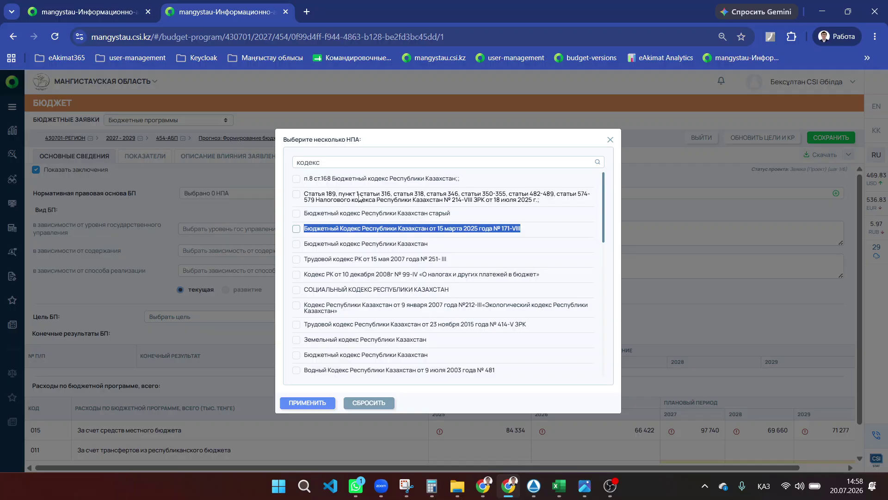
pyautogui.doubleClick(331, 163)
pyautogui.hotkey('ctrl', 'f')
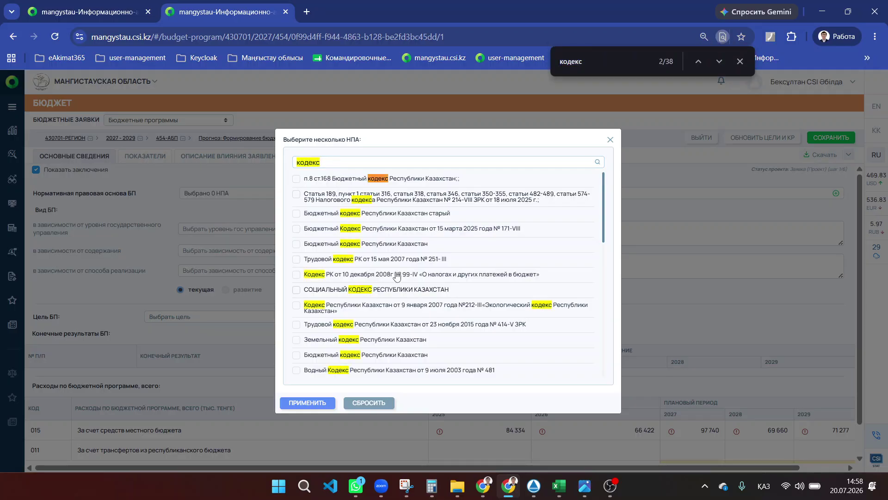
pyautogui.click(379, 232)
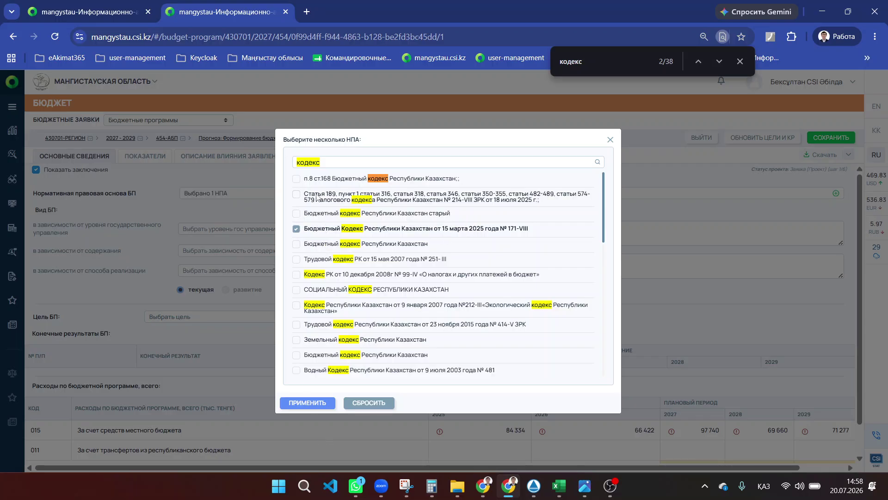
# Consult the reference image of legal acts, search for "о государ", select the first О государственной службе Республики Казахстан and apply the selection
pyautogui.doubleClick(336, 164)
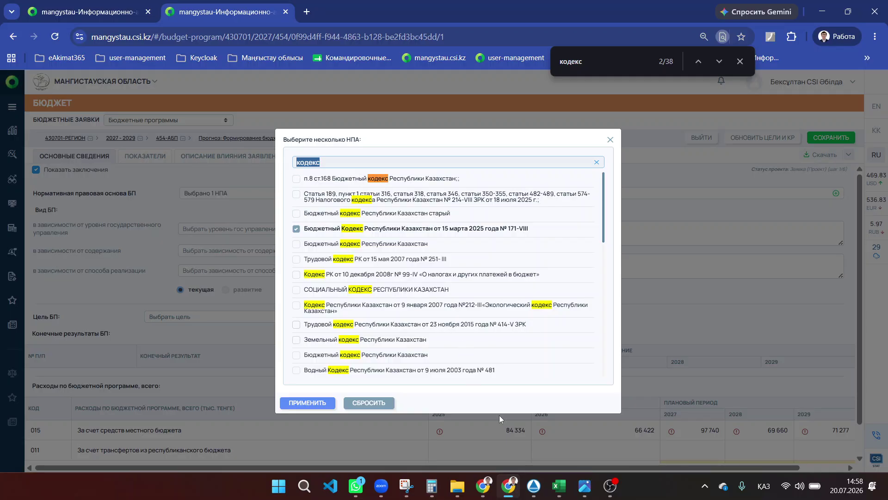
pyautogui.moveTo(581, 487)
pyautogui.click(584, 487)
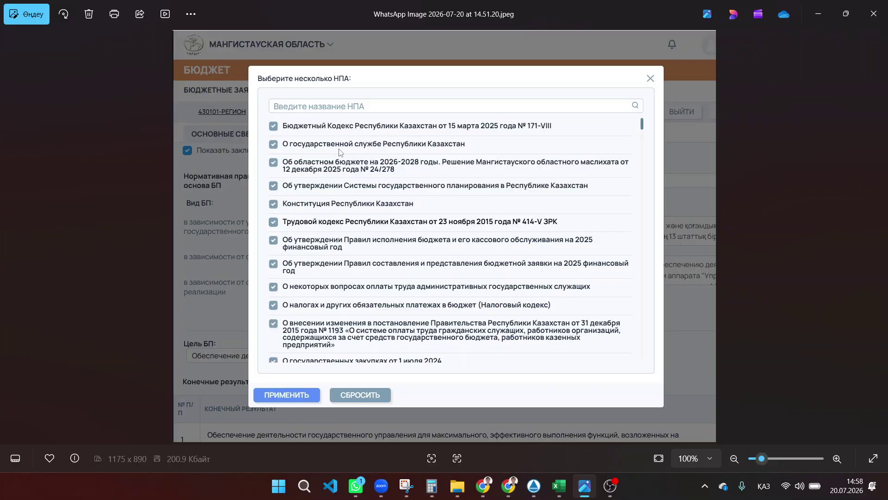
pyautogui.click(829, 7)
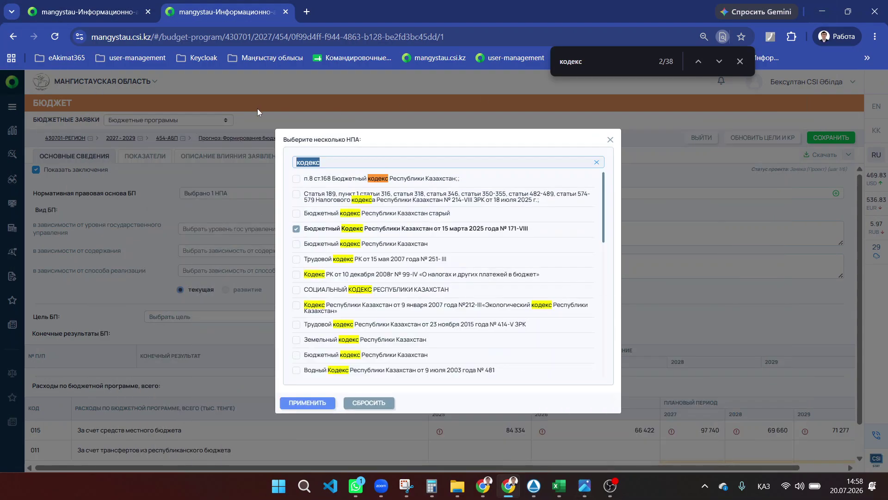
pyautogui.write('о государ')
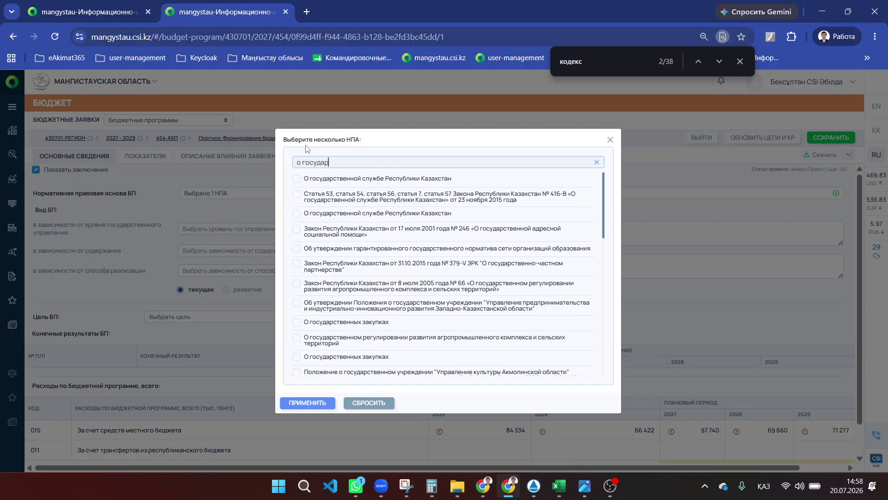
pyautogui.click(346, 178)
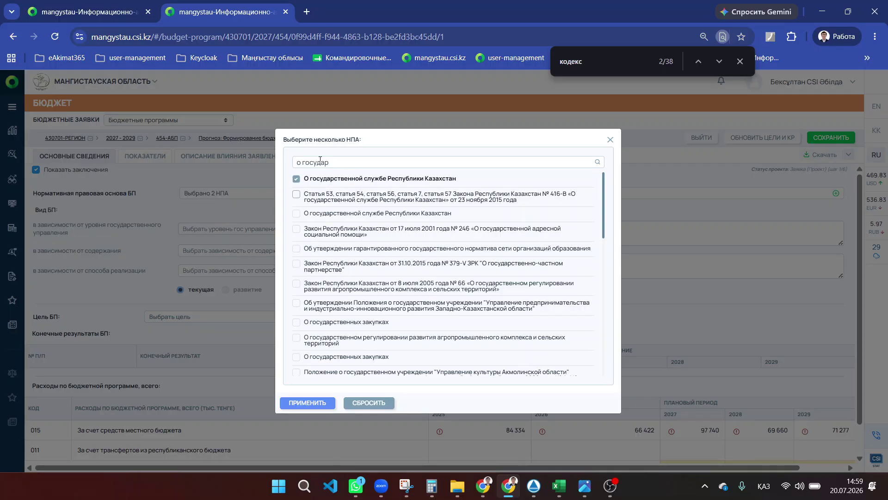
pyautogui.click(303, 408)
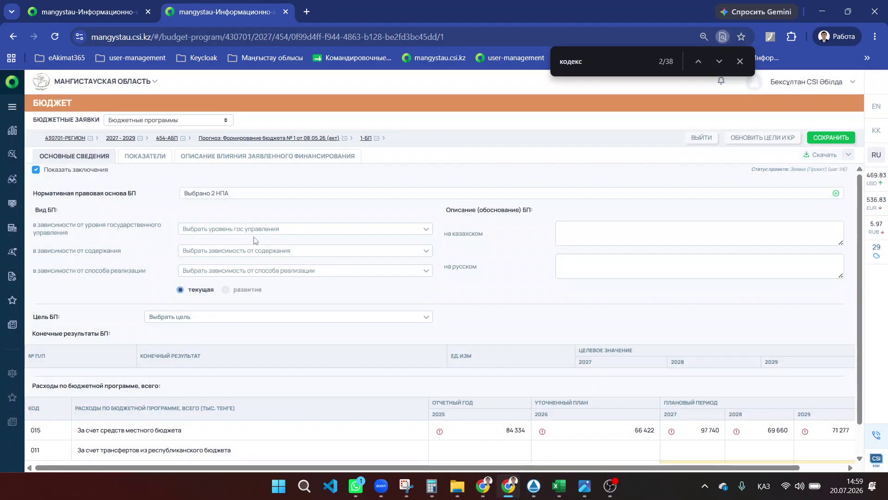
# Set the program's type by level of state administration to 03 - районная (городская)
pyautogui.click(233, 191)
pyautogui.click(229, 180)
pyautogui.click(185, 229)
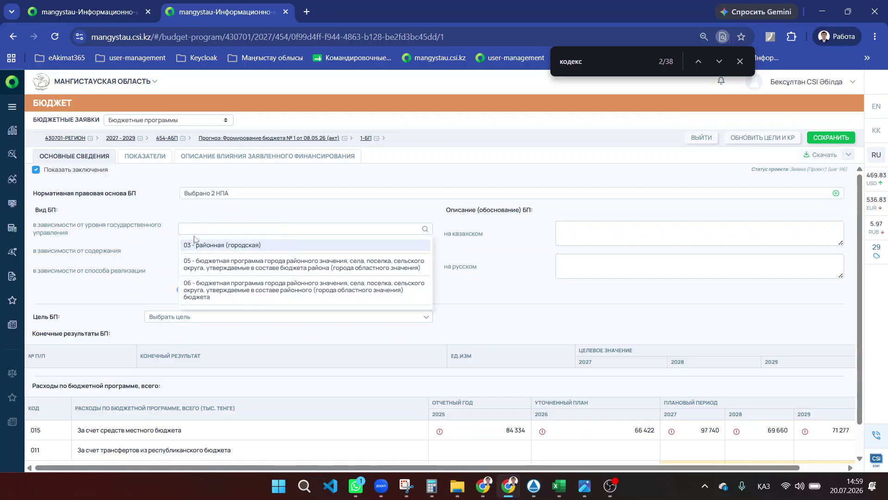
pyautogui.click(219, 250)
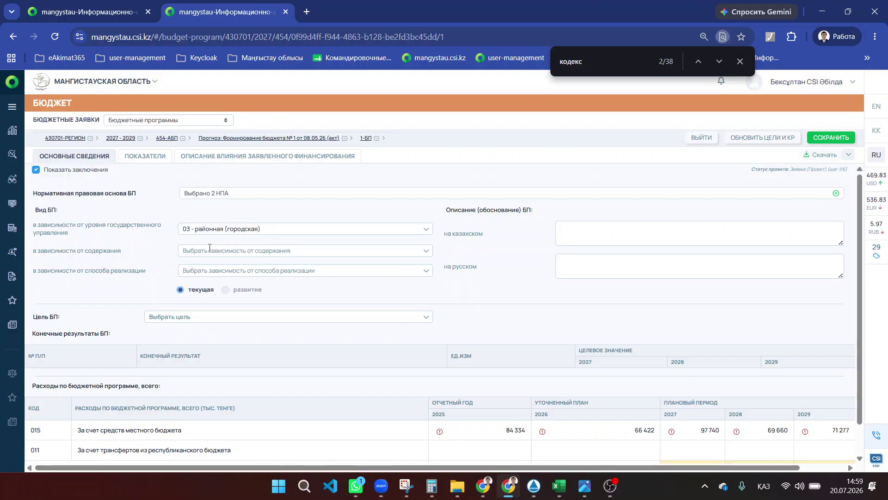
# Set the program's content type to 01 - осуществление государственных функций, полномочий и оказание вытекающих из них государственных услуг and implementation method to 01 - индивидуальная
pyautogui.click(214, 248)
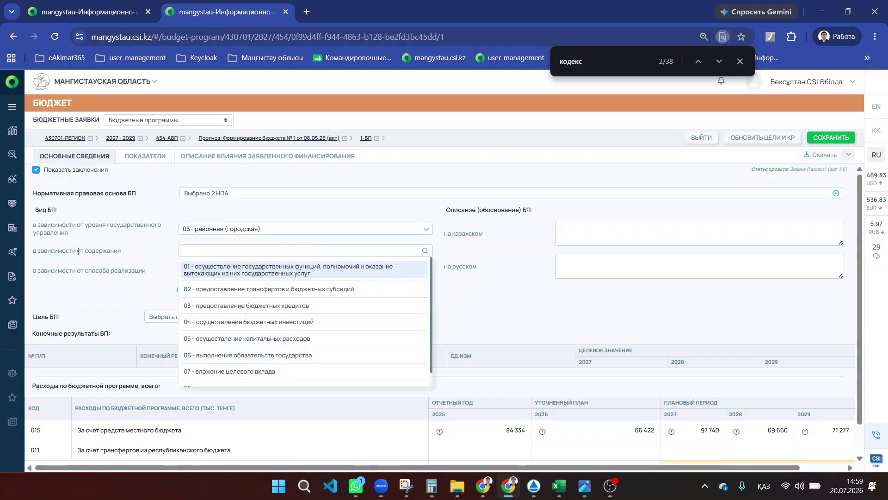
pyautogui.click(206, 273)
pyautogui.click(206, 272)
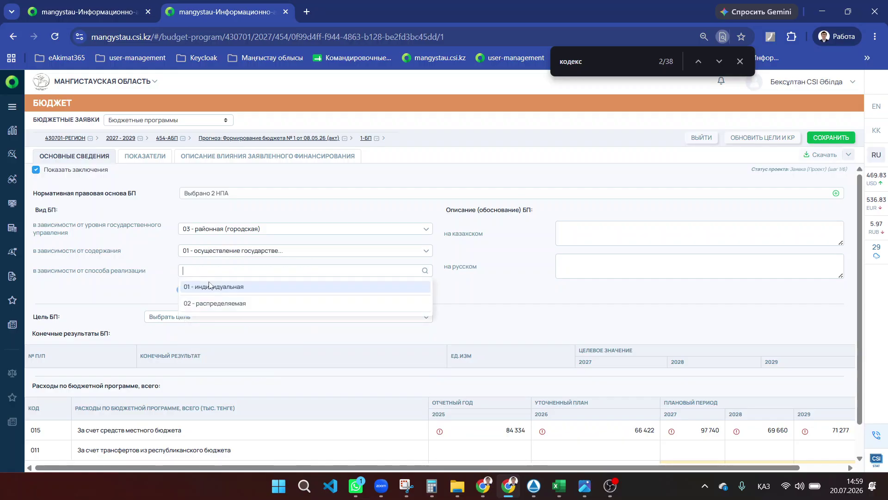
pyautogui.click(199, 284)
pyautogui.click(198, 251)
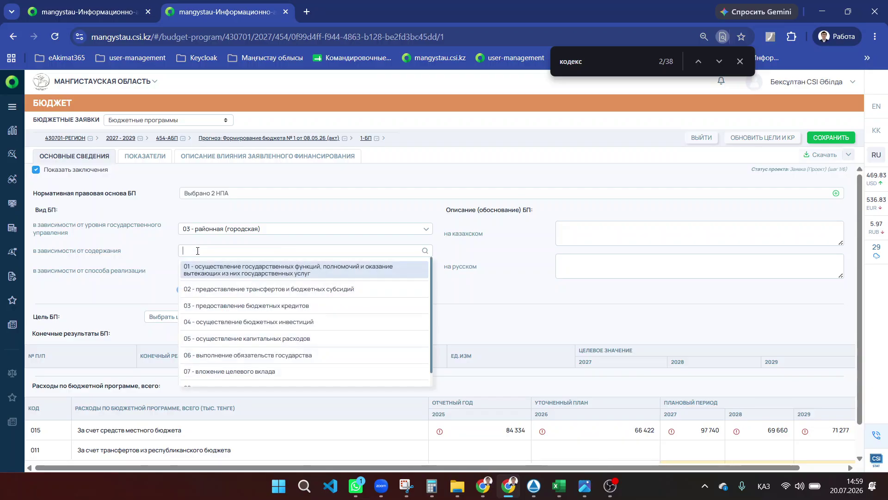
pyautogui.scroll(-1, 224, 326)
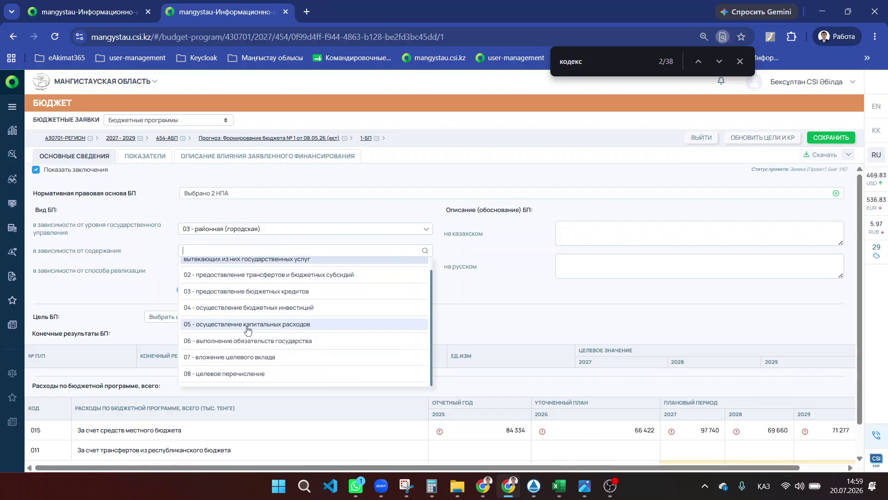
pyautogui.scroll(1, 243, 296)
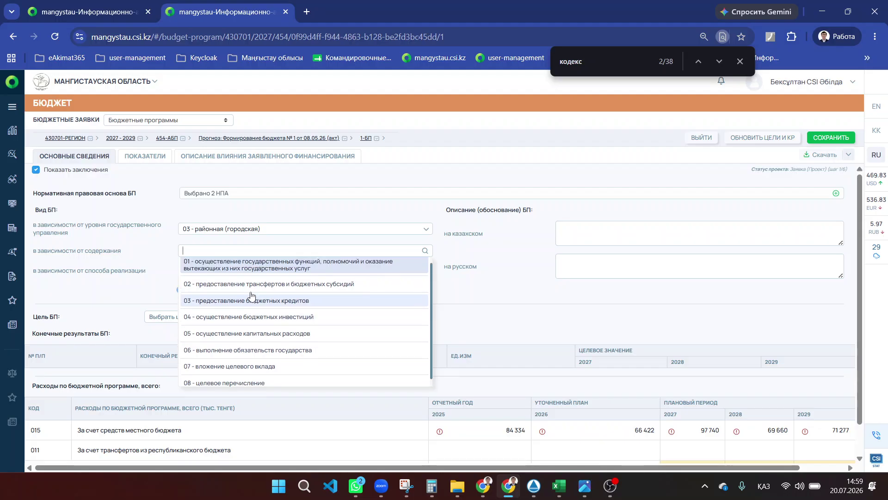
pyautogui.click(200, 271)
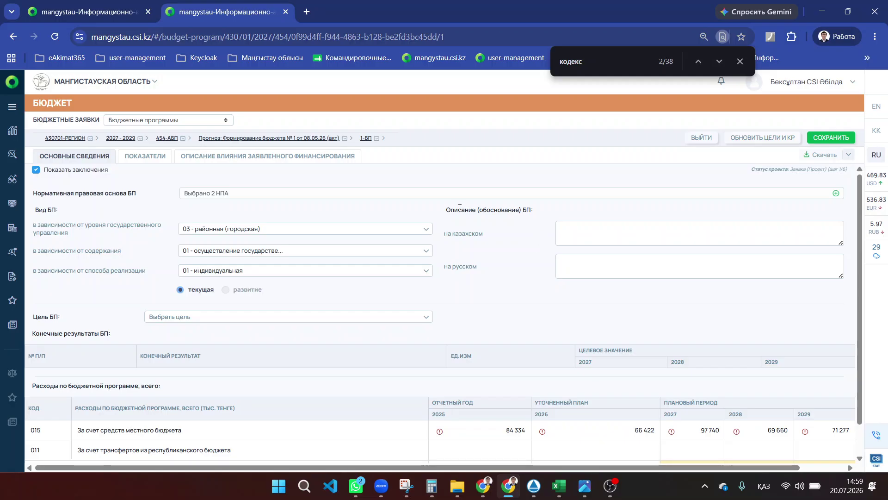
# Switch to the Excel workbook Бюджетный паспорт районов Мангистауской области (4) and locate program 1 among the rows filtered by АБП 454
pyautogui.moveTo(438, 215); pyautogui.dragTo(539, 211)
pyautogui.click(501, 211)
pyautogui.tripleClick(501, 211)
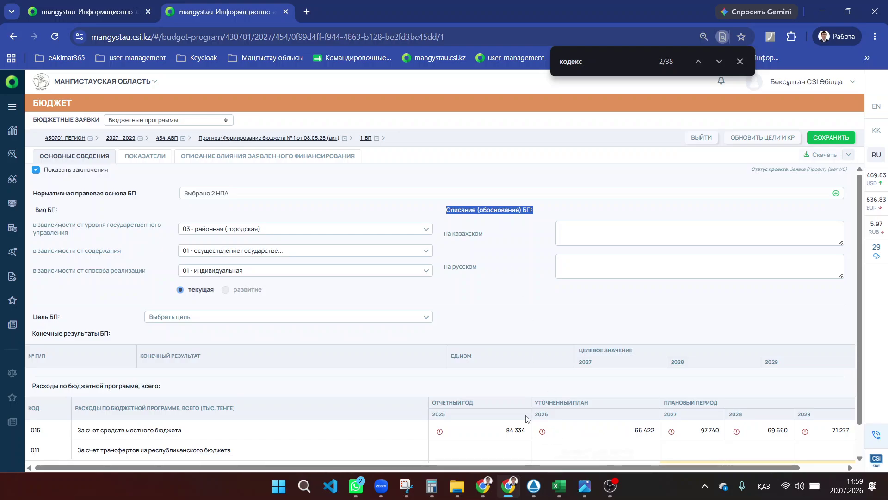
pyautogui.click(578, 270)
pyautogui.moveTo(569, 486)
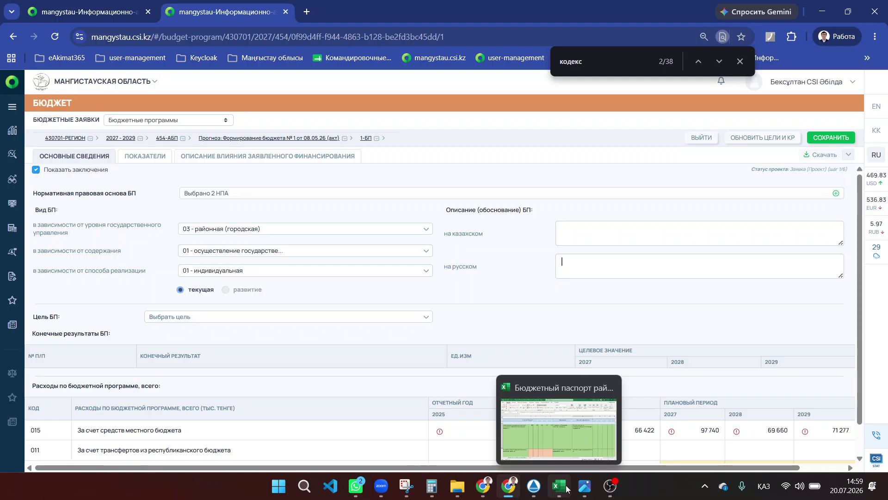
pyautogui.click(567, 487)
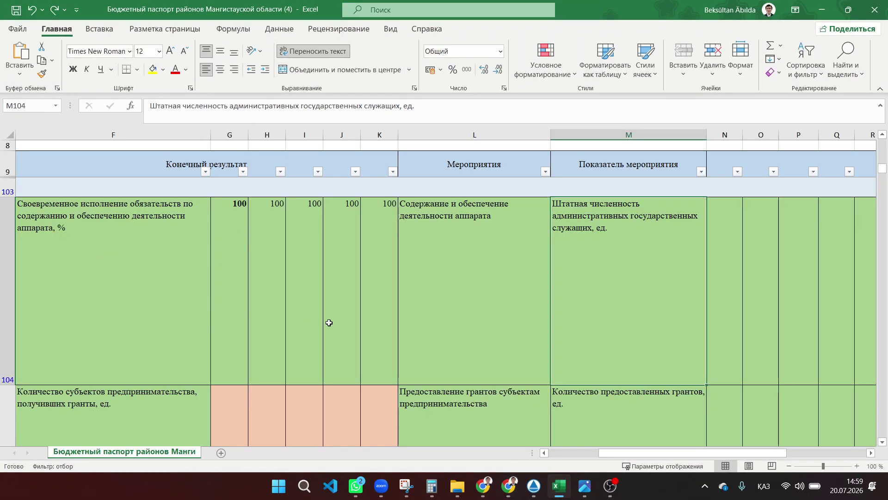
pyautogui.hscroll(-5, 327, 322)
pyautogui.hscroll(-6, 327, 322)
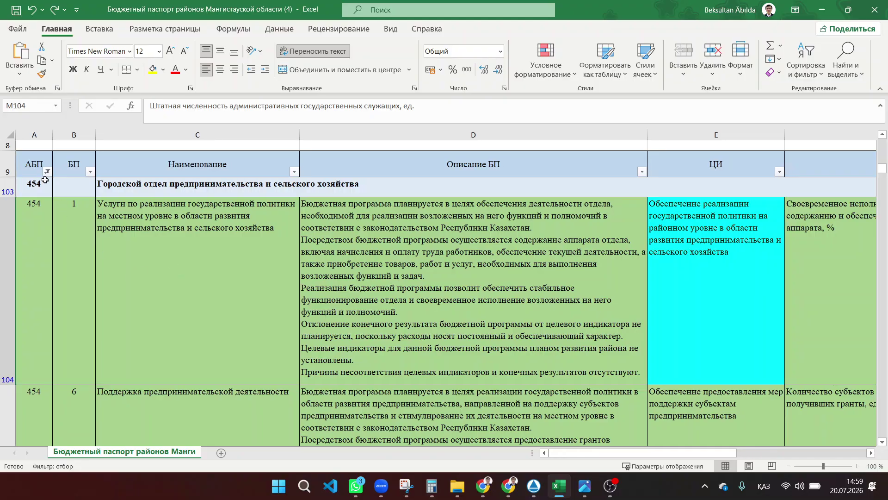
pyautogui.click(49, 171)
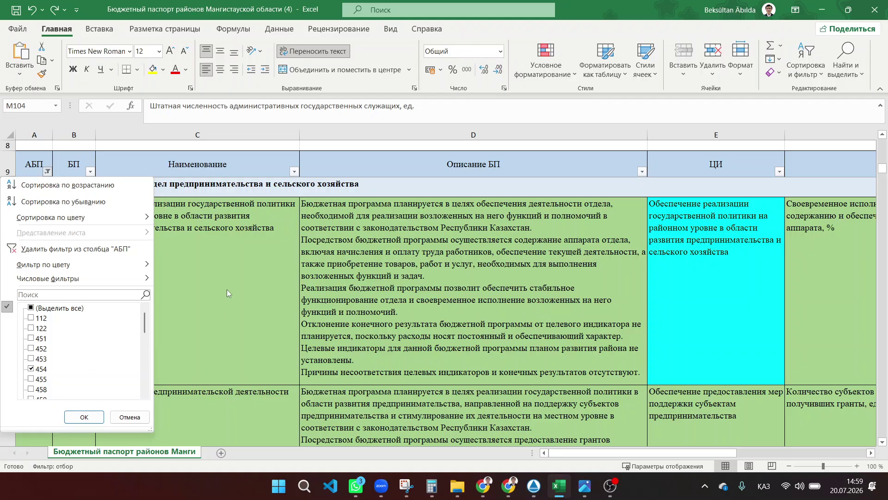
pyautogui.click(84, 417)
pyautogui.click(65, 213)
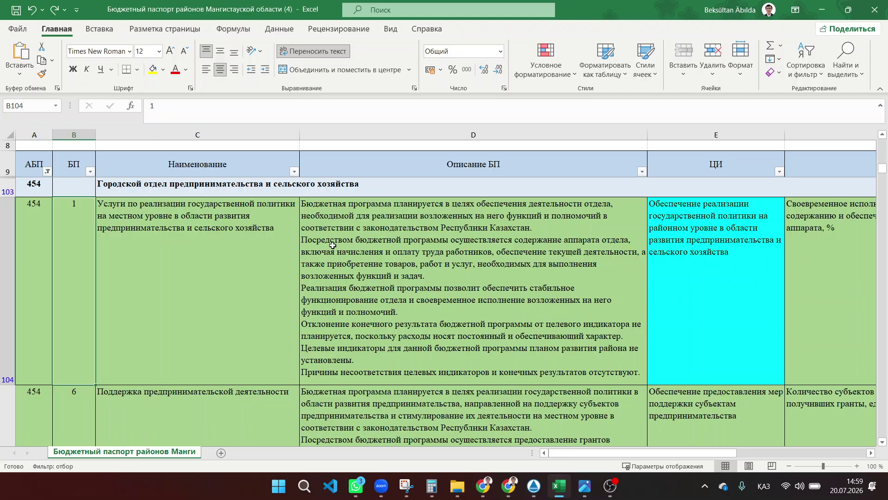
# Copy the complete Описание БП text of program 1 from cell D104, enlarging the formula bar to show it all
pyautogui.click(354, 231)
pyautogui.click(321, 121)
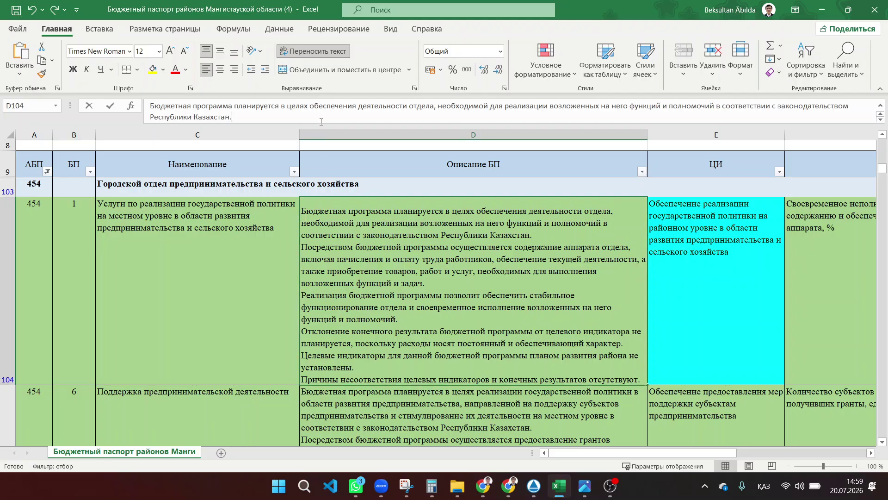
pyautogui.moveTo(315, 124); pyautogui.dragTo(315, 279)
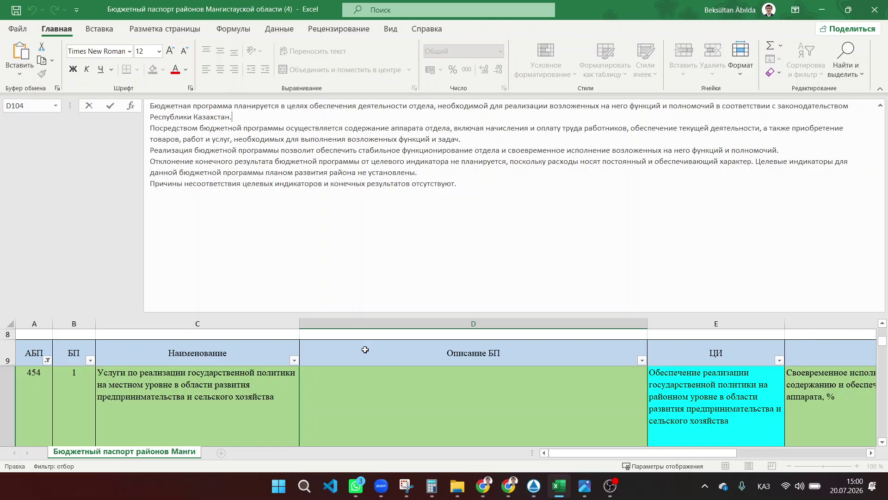
pyautogui.click(334, 368)
pyautogui.click(359, 373)
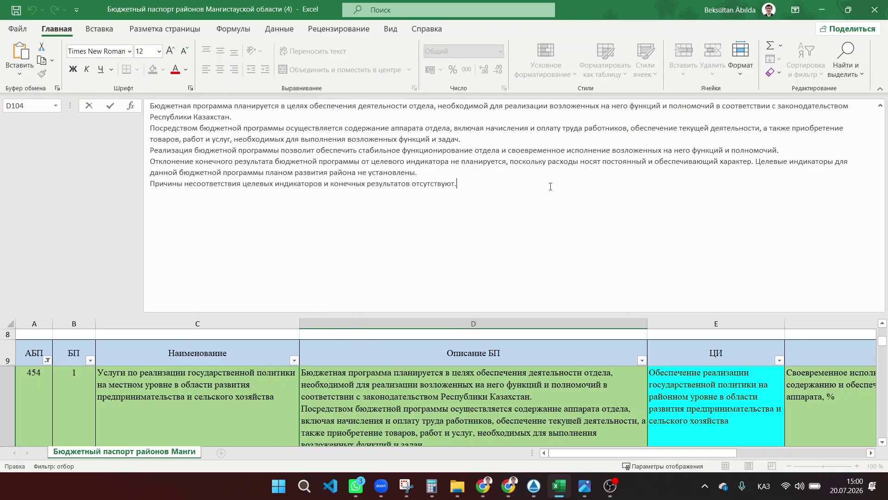
pyautogui.hotkey('ctrl', 'a')
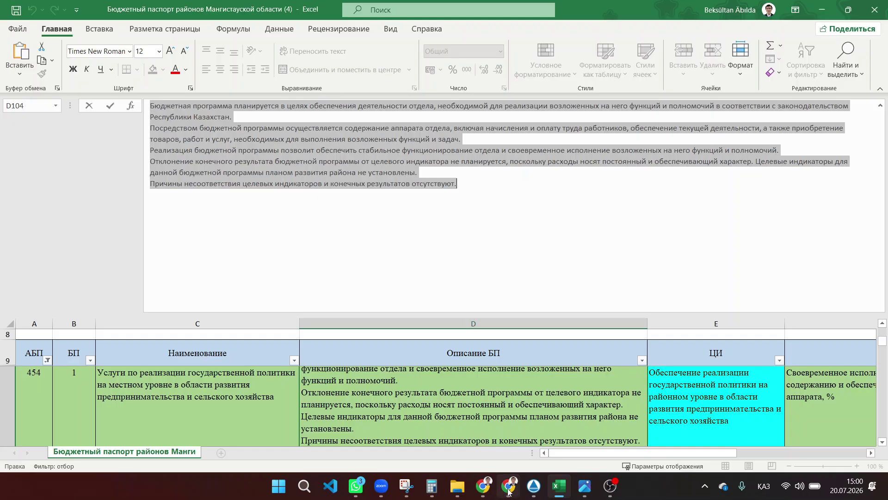
pyautogui.rightClick(430, 169)
pyautogui.click(466, 202)
# Return to the budget program form in Chrome and paste the copied text into the Russian description (justification) field
pyautogui.hotkey('alt', 'Tab')
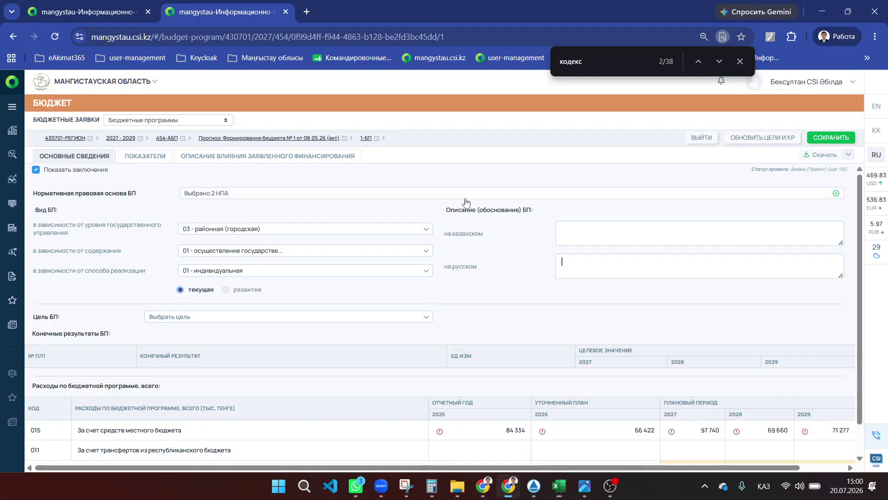
pyautogui.hotkey('ctrl', 'v')
pyautogui.rightClick(604, 271)
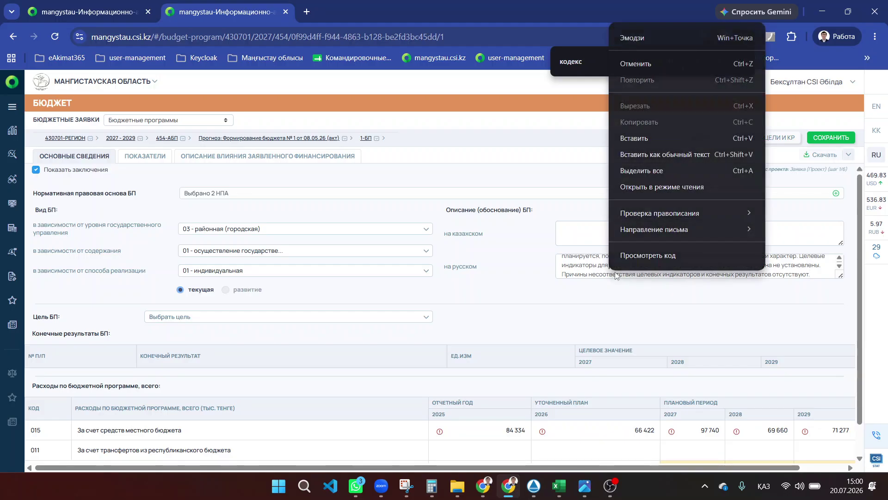
pyautogui.click(559, 238)
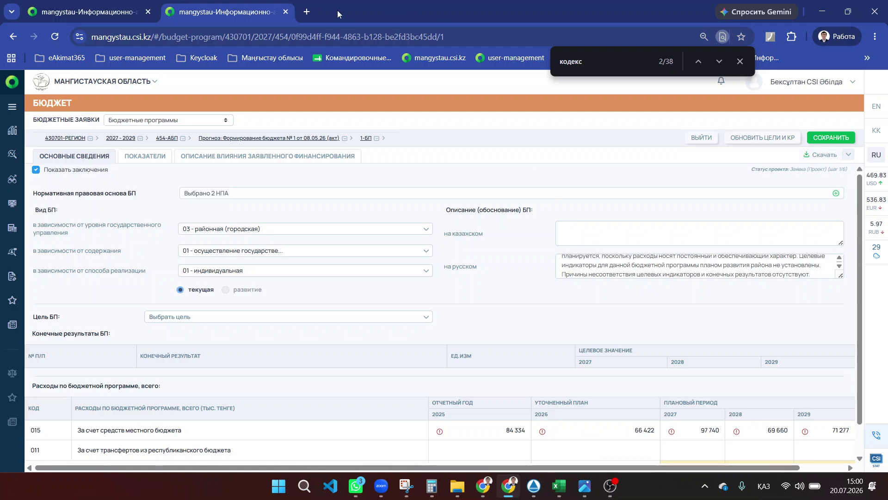
# Search the web for "переводчик каз рус" in a new browser tab and open the Yandex Казахско-русский онлайн-переводчик
pyautogui.click(308, 12)
pyautogui.write('первр')
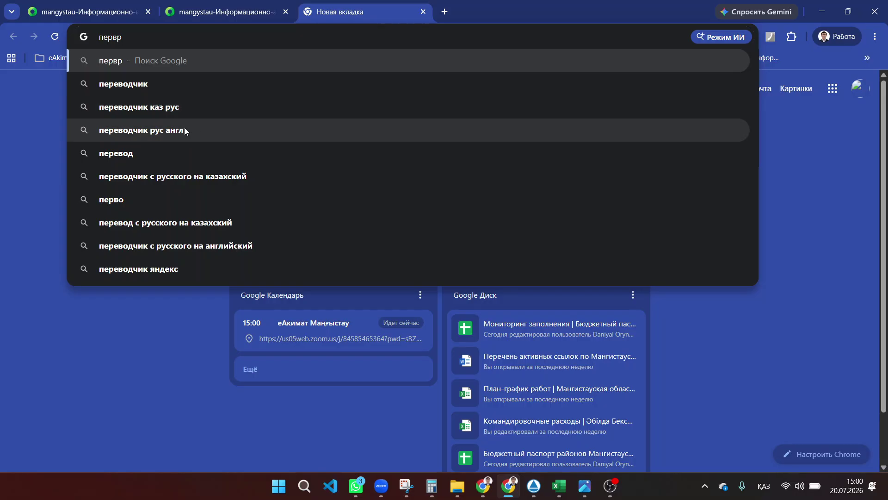
pyautogui.click(181, 111)
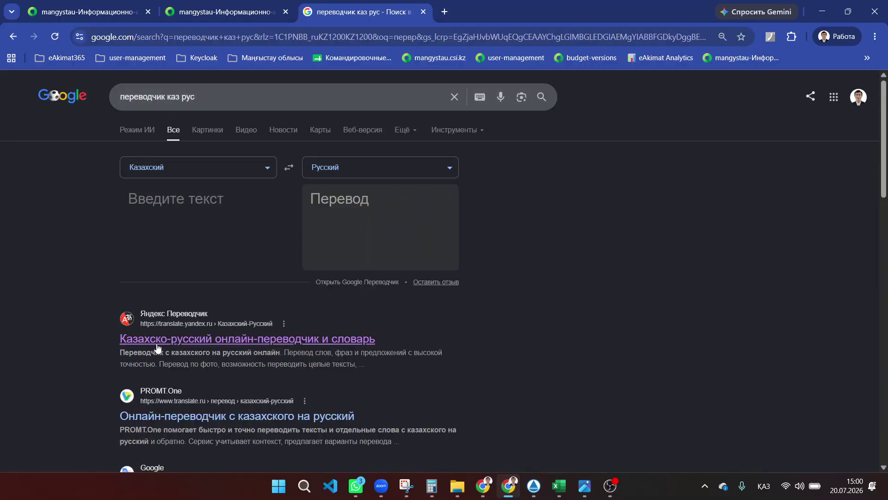
pyautogui.click(171, 341)
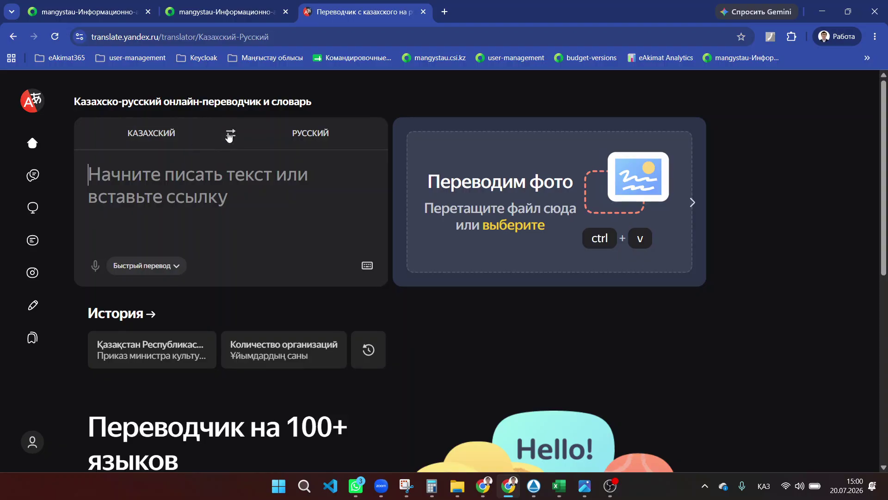
# Translate the copied program description from Russian to Kazakh and copy the resulting translation
pyautogui.click(231, 133)
pyautogui.hotkey('ctrl', 'v')
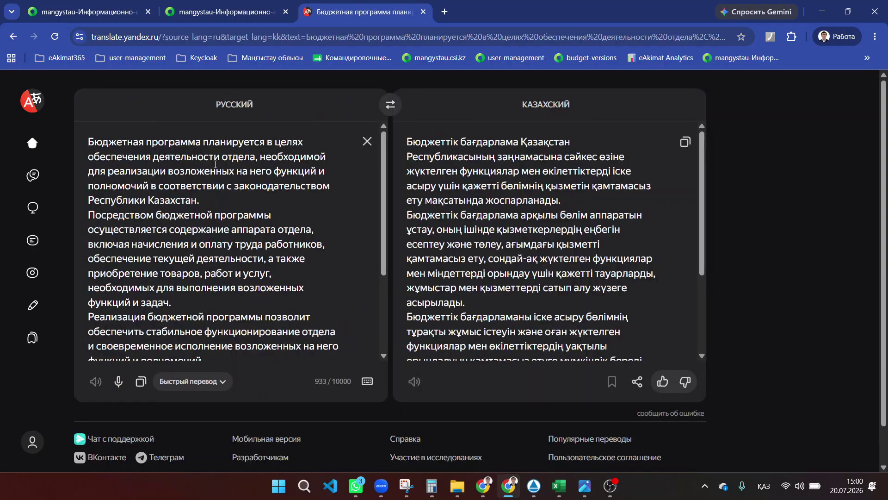
pyautogui.click(686, 141)
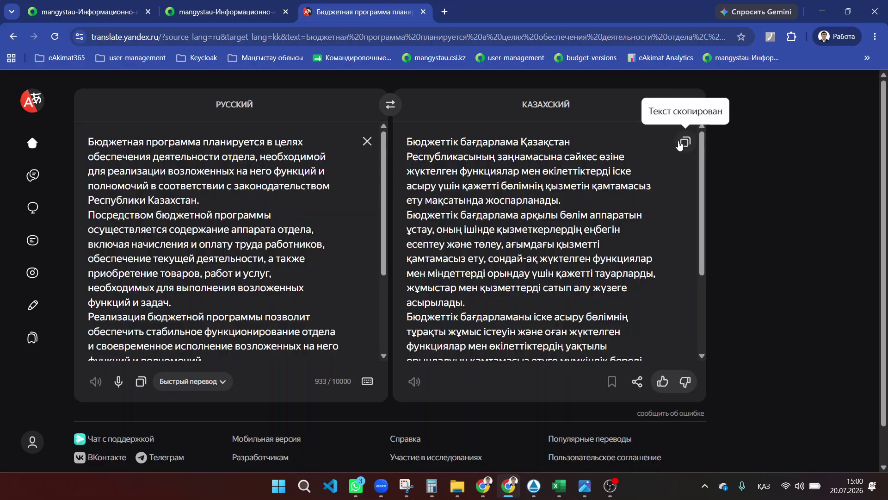
# Paste the translation into the budget program's Kazakh description field, enlarge the field to check the text and shrink it back
pyautogui.click(234, 5)
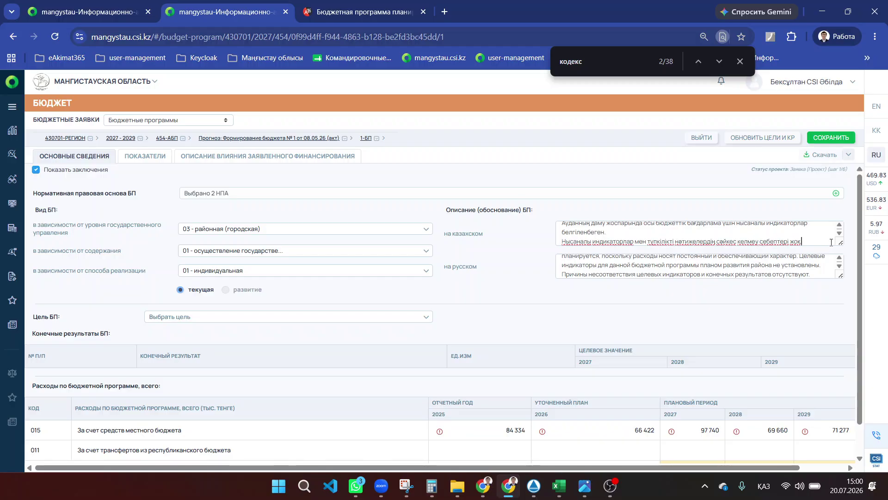
pyautogui.moveTo(841, 242); pyautogui.dragTo(833, 305)
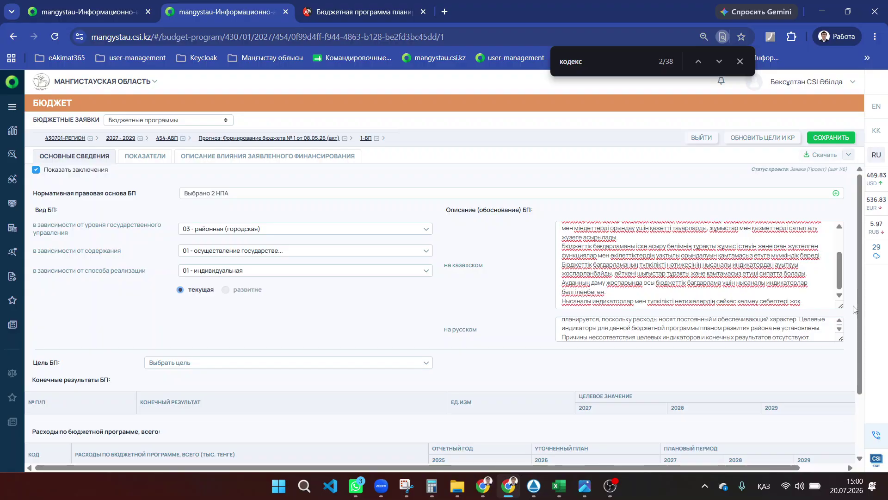
pyautogui.moveTo(840, 305); pyautogui.dragTo(833, 249)
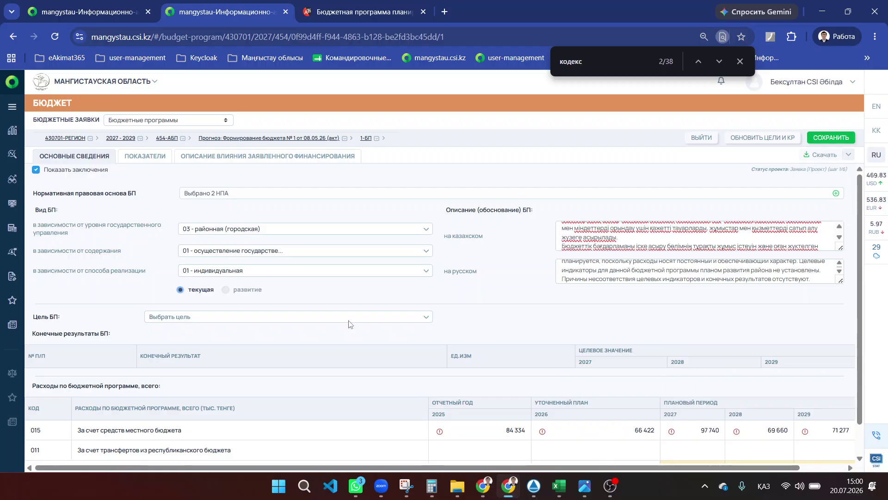
# Set the program's goal to Обеспечение деятельности государственного управления для максимального, эффективного выполнения функций, возложенных на управление
pyautogui.click(186, 318)
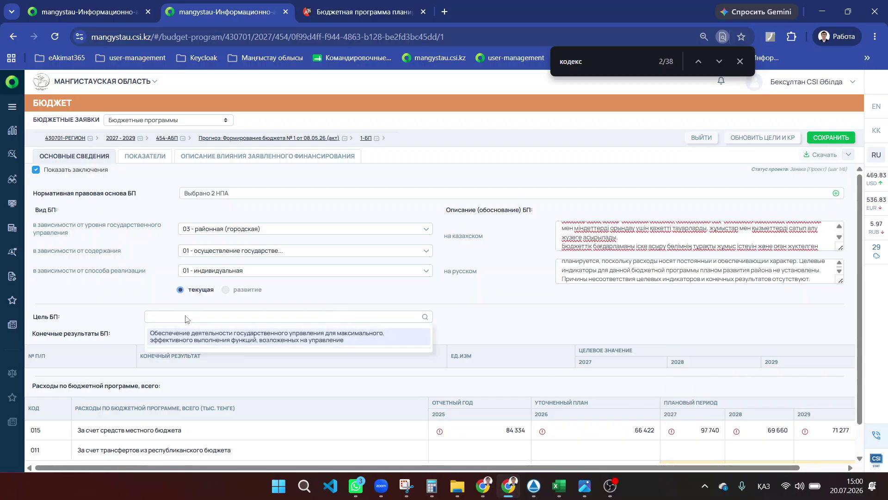
pyautogui.click(184, 343)
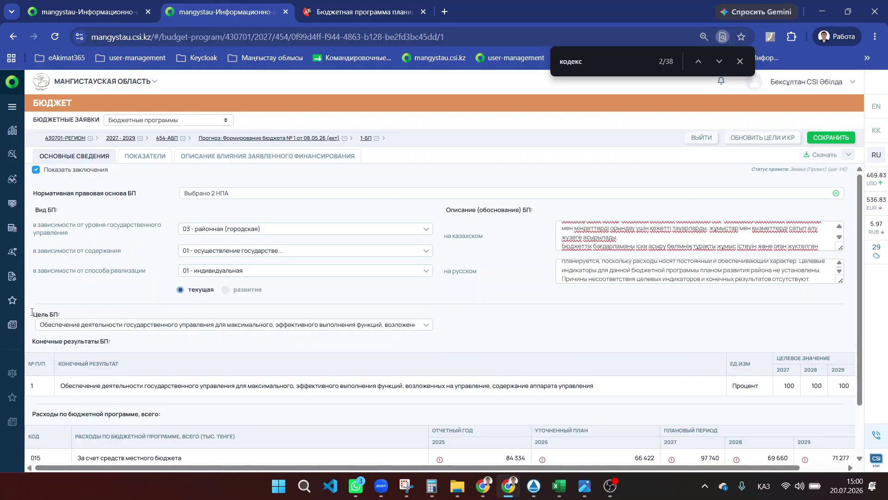
# Compare the 2027 total cost in the summary by state institutions (Свод по ГУ) with the 2027 amount in the program's expenditure table
pyautogui.scroll(-1, 186, 318)
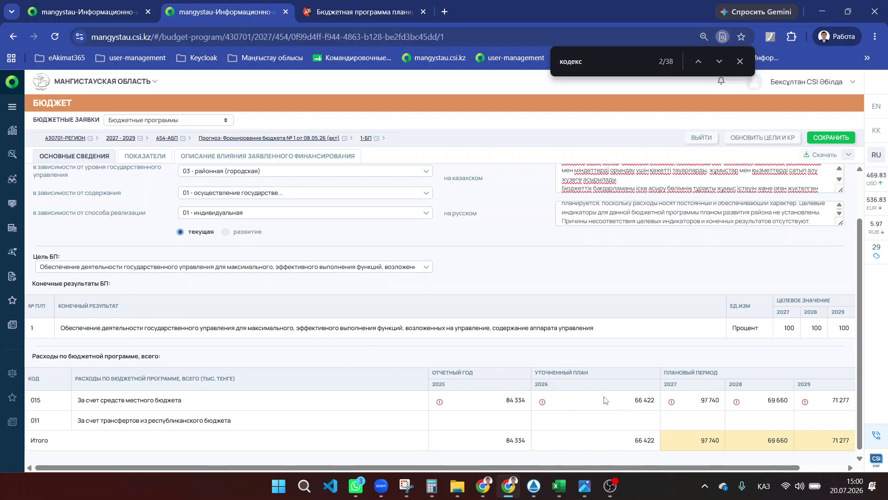
pyautogui.click(129, 11)
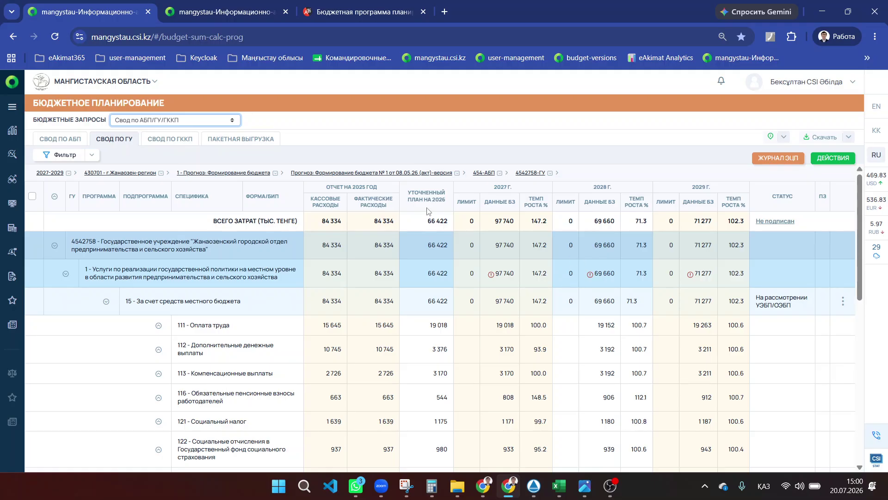
pyautogui.moveTo(493, 222); pyautogui.dragTo(524, 230)
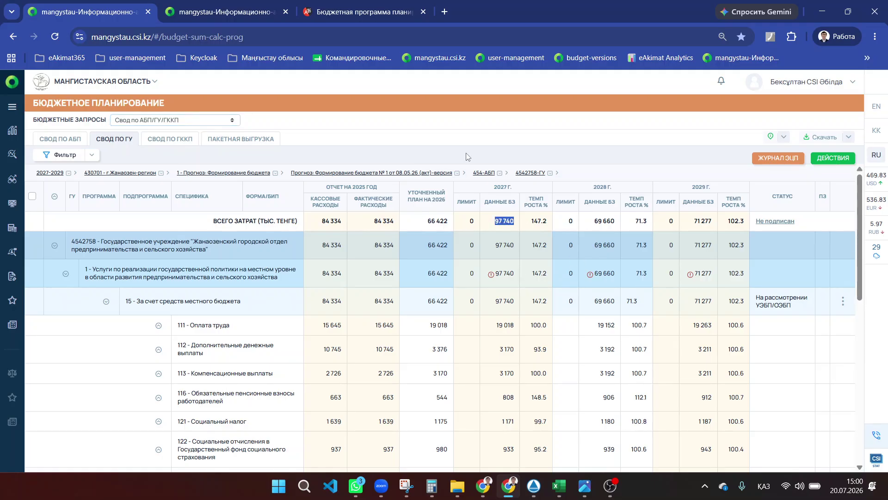
pyautogui.click(257, 6)
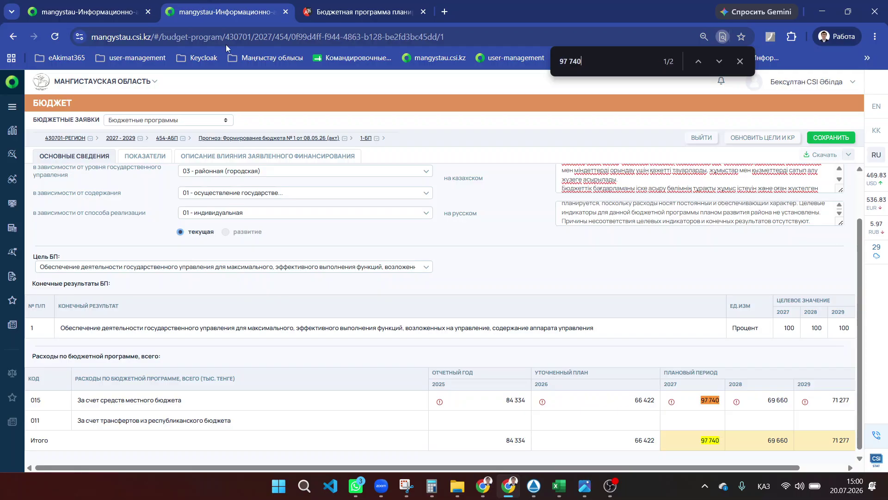
pyautogui.keyDown('ctrl'); pyautogui.scroll(5, 685, 417); pyautogui.keyUp('ctrl')
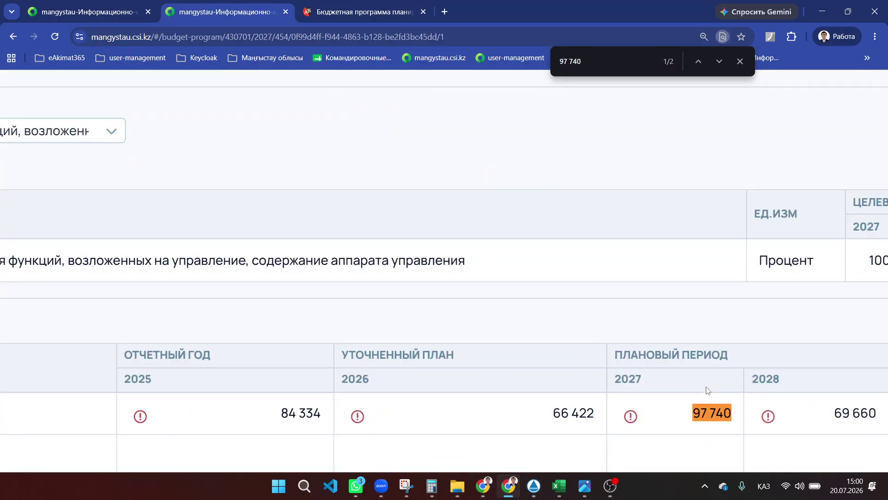
pyautogui.keyDown('ctrl'); pyautogui.scroll(-5, 673, 394); pyautogui.keyUp('ctrl')
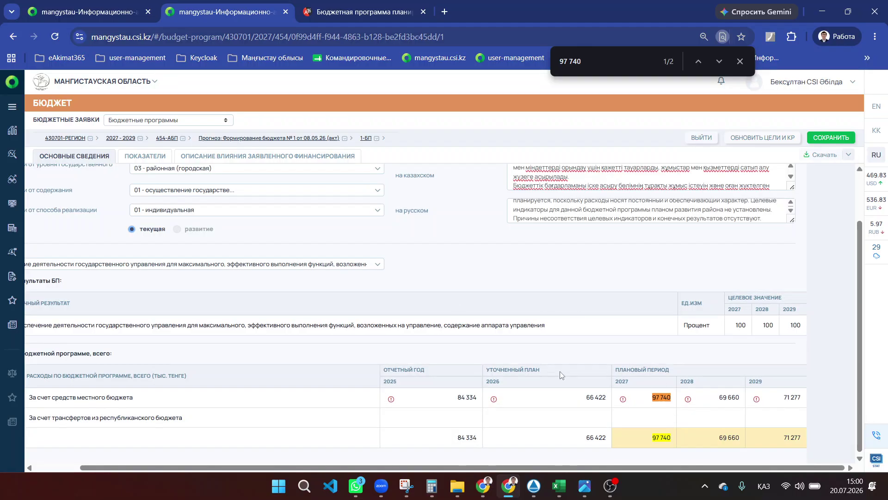
# Recheck the program's expenditure table against the total costs in the summary by state institutions (Свод по ГУ)
pyautogui.click(110, 4)
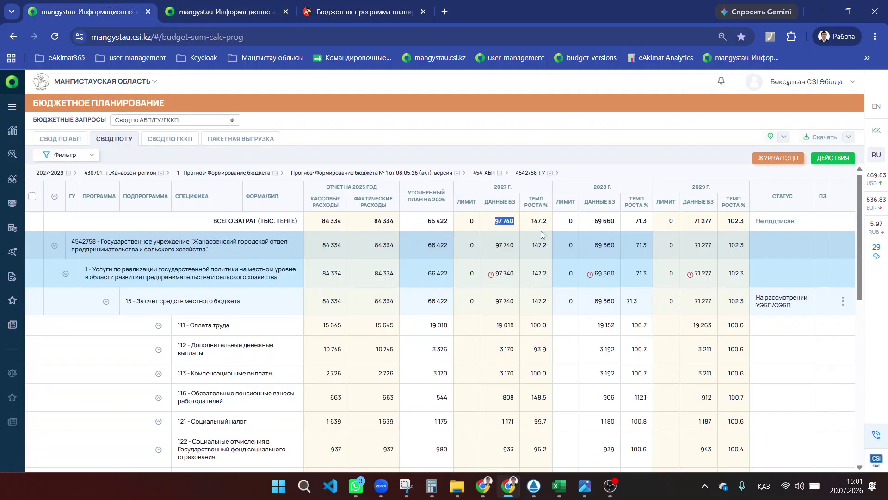
pyautogui.click(277, 20)
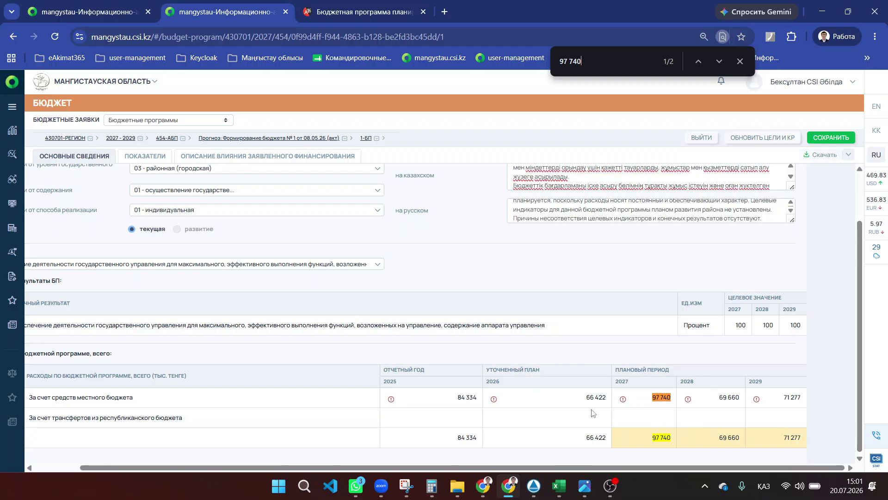
pyautogui.hscroll(-2, 328, 222)
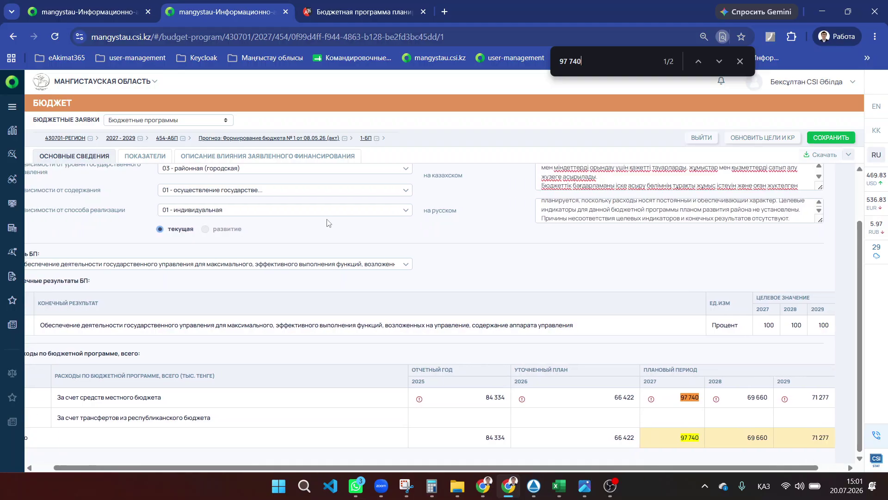
# Save the budget program's main data
pyautogui.click(836, 142)
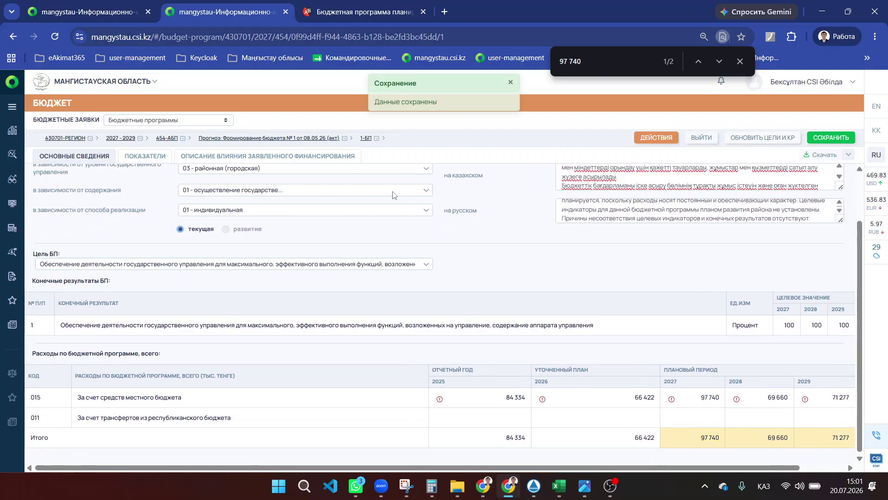
pyautogui.moveTo(404, 104); pyautogui.dragTo(470, 115)
pyautogui.click(444, 112)
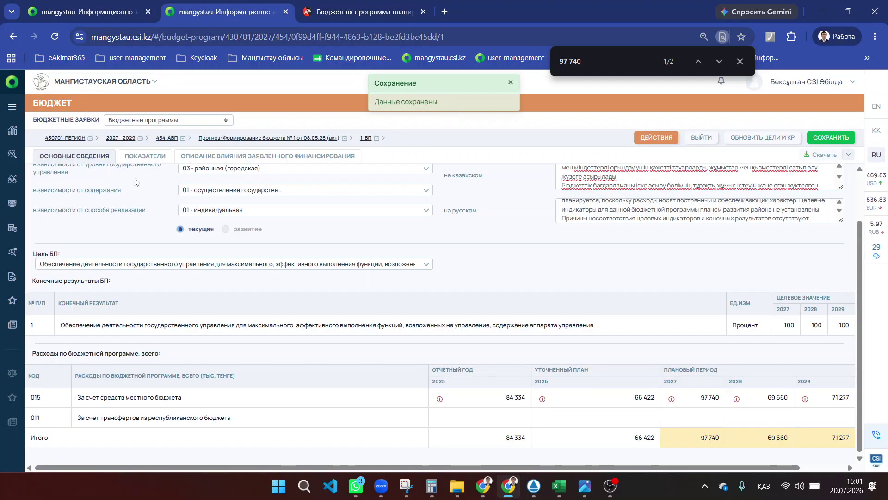
# Add a direct result indicator row for subprogram 15 - За счет средств местного бюджета in the program's indicators
pyautogui.click(141, 160)
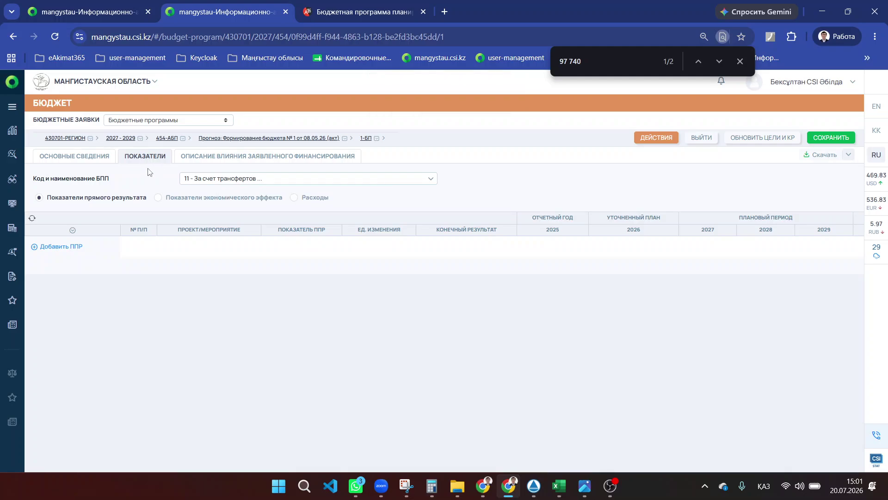
pyautogui.click(197, 180)
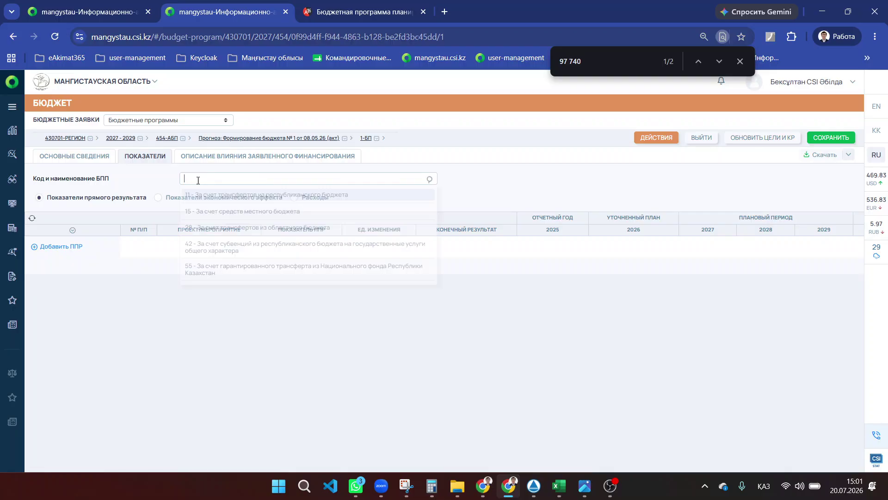
pyautogui.click(200, 212)
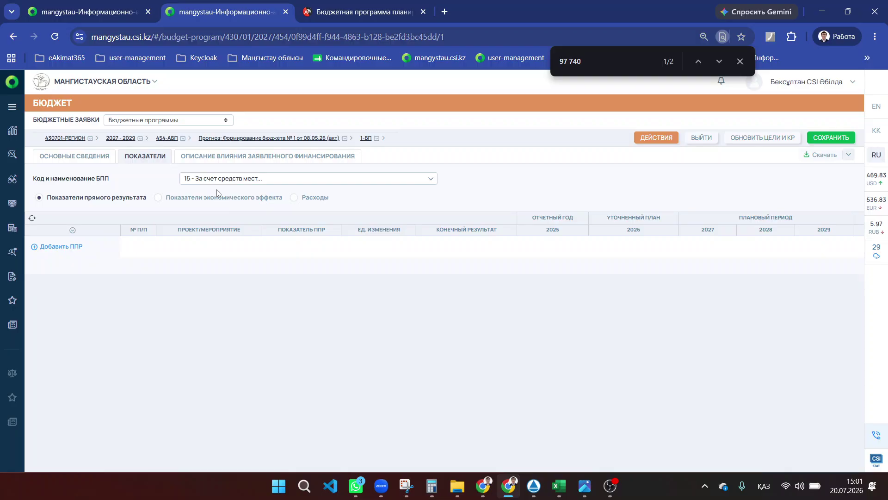
pyautogui.click(56, 251)
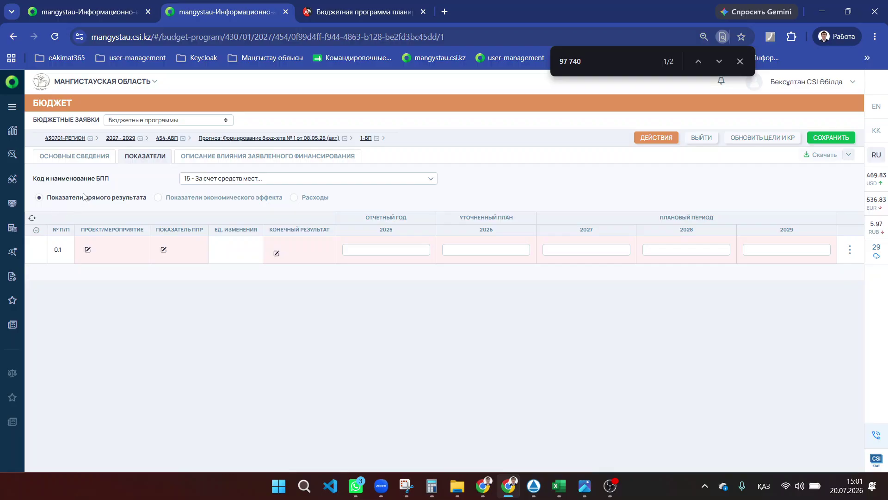
# Open the row's project selection, then copy the activity name Содержание и обеспечение деятельности аппарата from cell L104 of the budget passport workbook in Excel
pyautogui.click(87, 250)
pyautogui.click(391, 144)
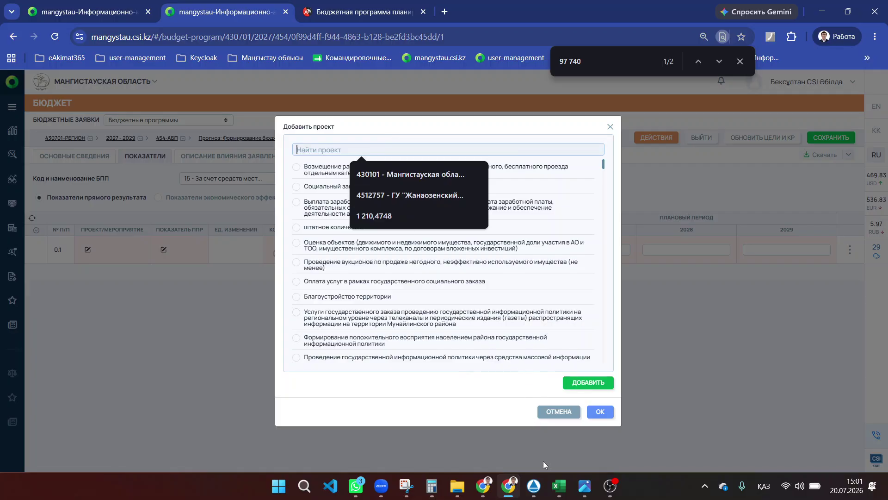
pyautogui.moveTo(559, 486)
pyautogui.click(565, 419)
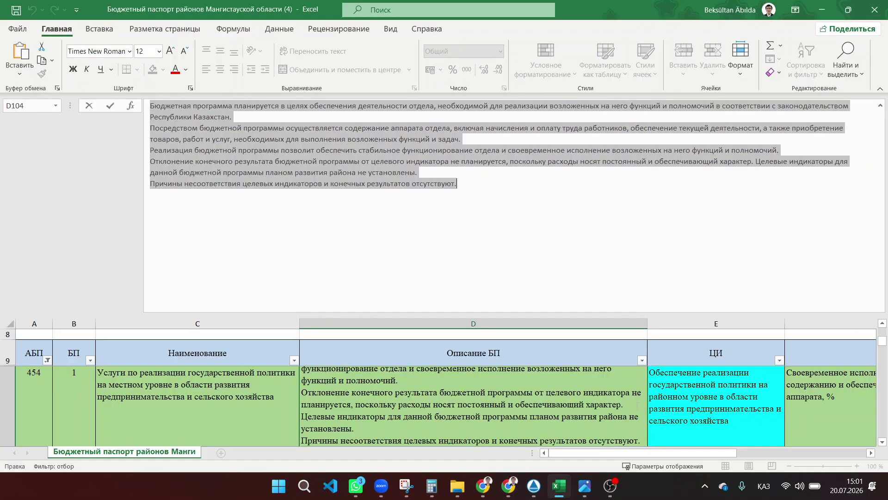
pyautogui.click(511, 392)
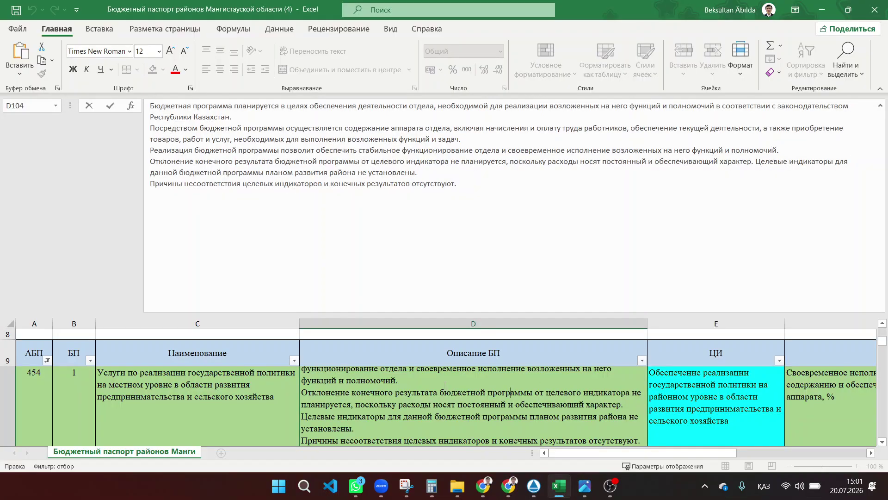
pyautogui.click(185, 354)
pyautogui.hscroll(5, 523, 384)
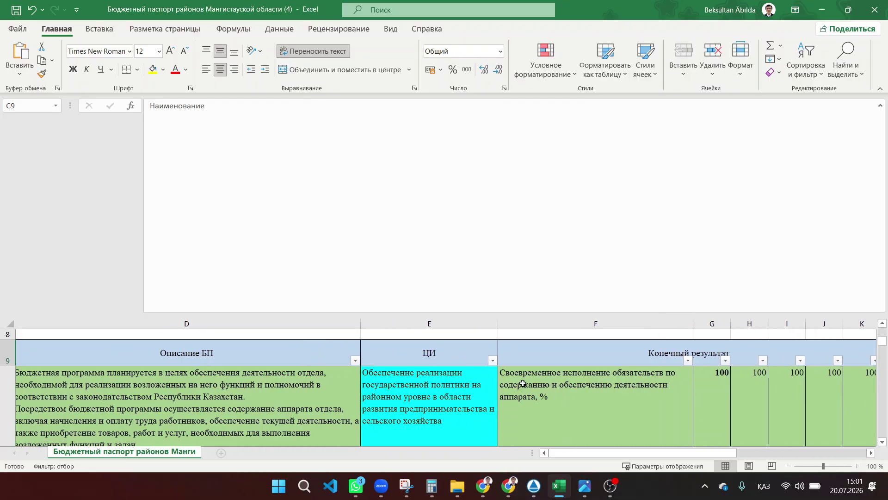
pyautogui.hscroll(6, 522, 383)
pyautogui.click(579, 350)
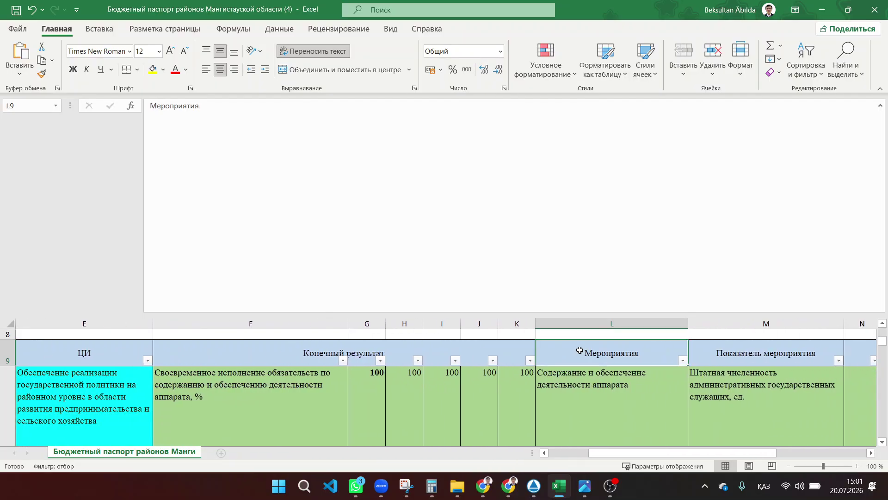
pyautogui.click(610, 433)
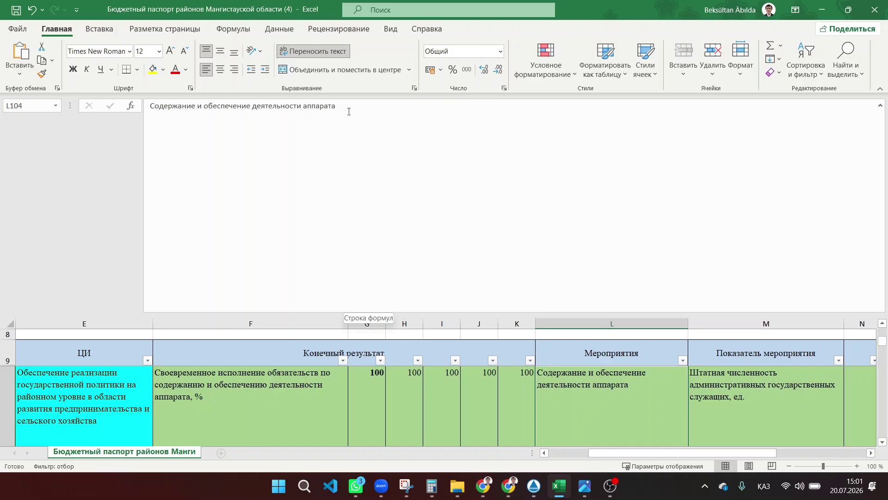
pyautogui.moveTo(349, 111); pyautogui.dragTo(148, 101)
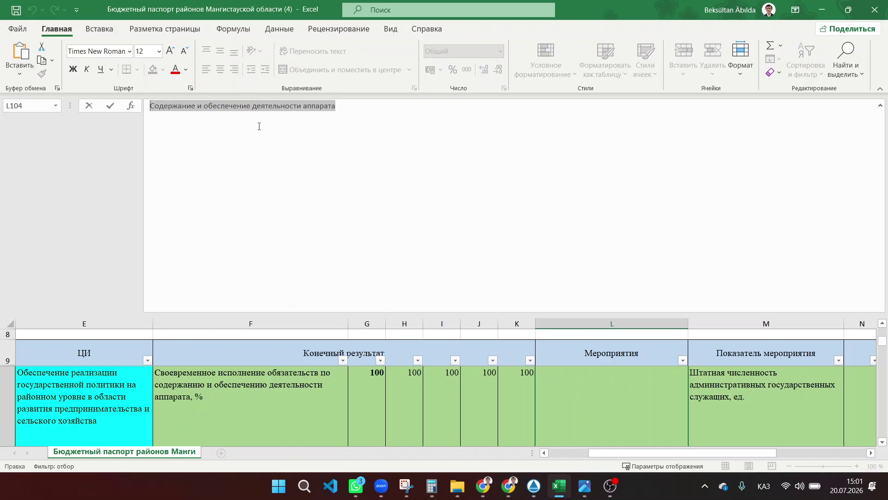
pyautogui.hotkey('ctrl', 'c')
# Return to the browser, search the project list for Содержание и обеспечение деятельности аппарата, select the exact match and find the same text on the page
pyautogui.hotkey('alt', 'Tab')
pyautogui.hotkey('ctrl', 'v')
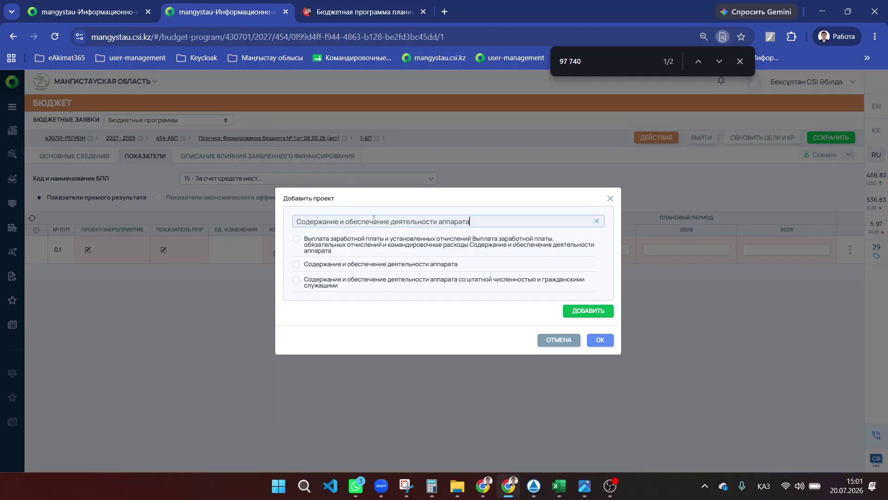
pyautogui.click(338, 264)
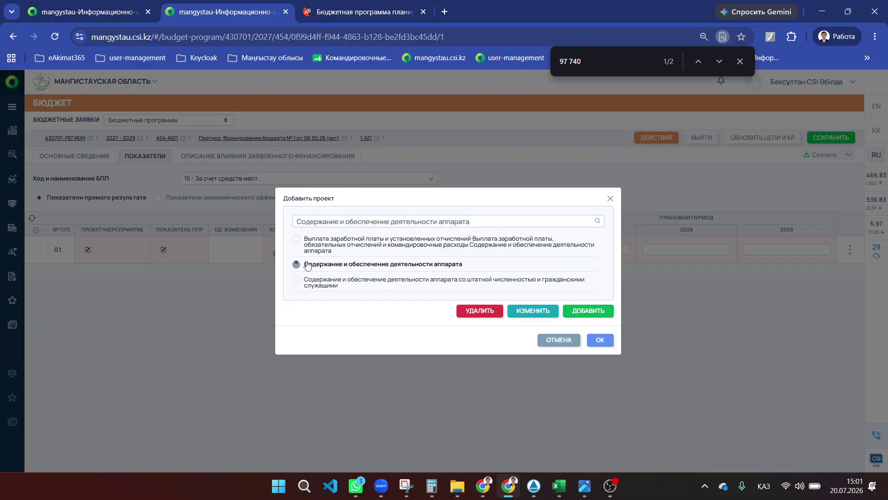
pyautogui.hotkey('ctrl', 'f')
pyautogui.hotkey('ctrl', 'v')
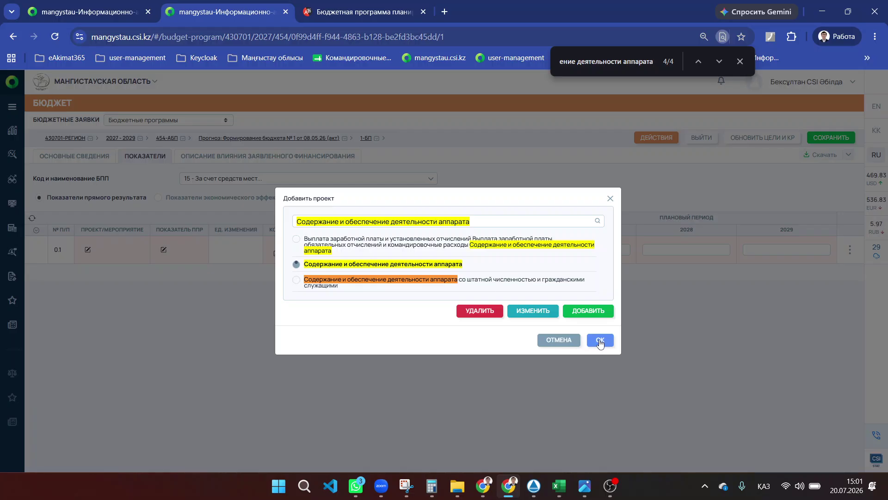
# View the blank form for adding a project in Russian and Kazakh, close it and confirm the selected project
pyautogui.click(586, 315)
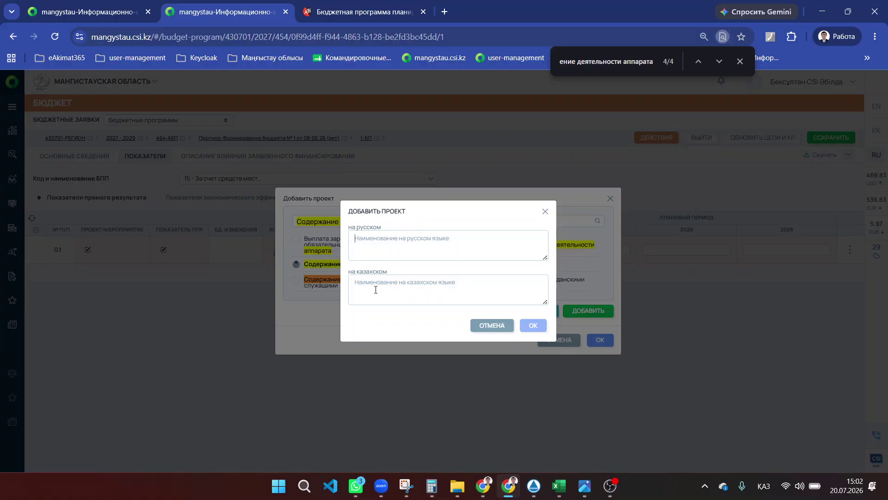
pyautogui.click(546, 212)
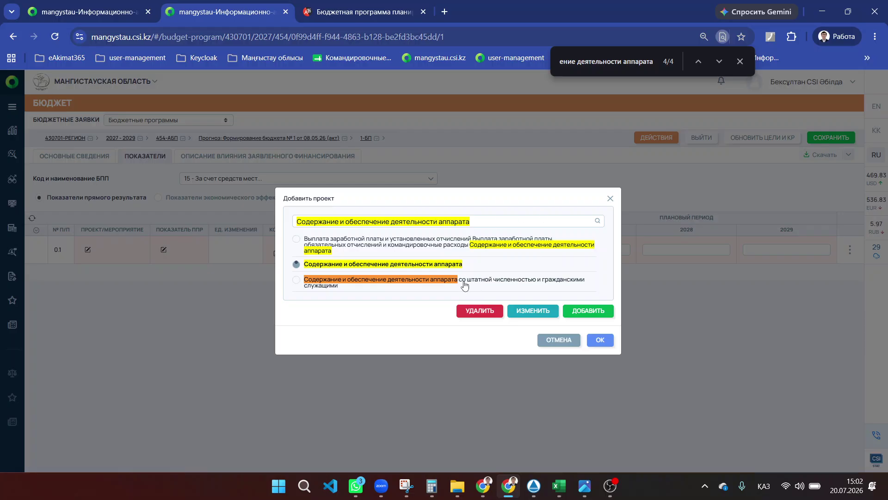
pyautogui.click(599, 340)
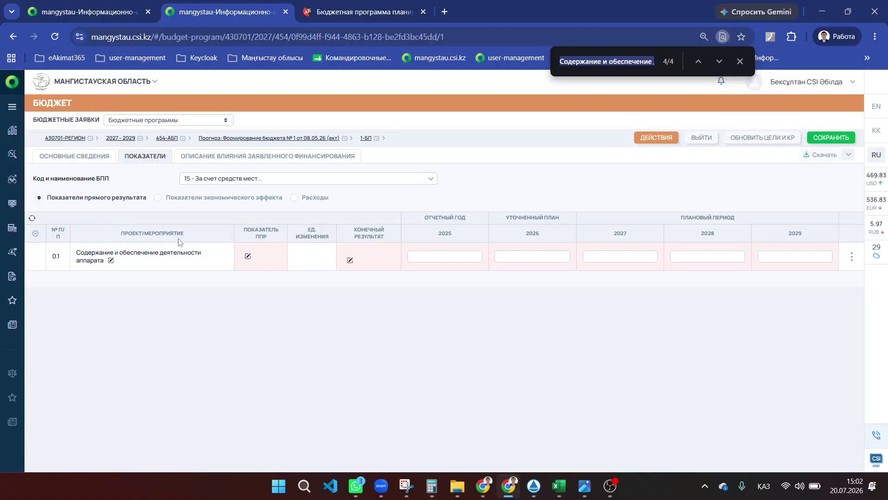
# Open the row's direct result indicator selection and select the indicator name Штатная численность административных государственных служащих in cell M104 of the Excel workbook for copying
pyautogui.click(247, 257)
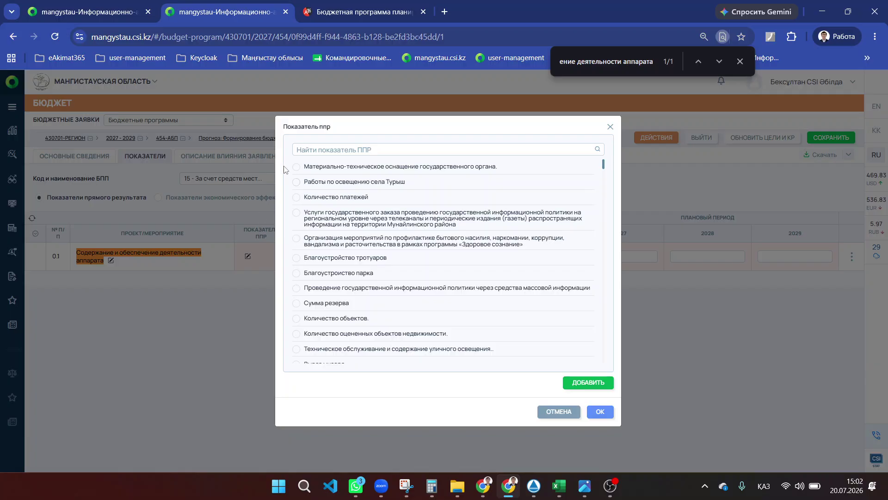
pyautogui.click(325, 150)
pyautogui.hotkey('alt', 'Tab')
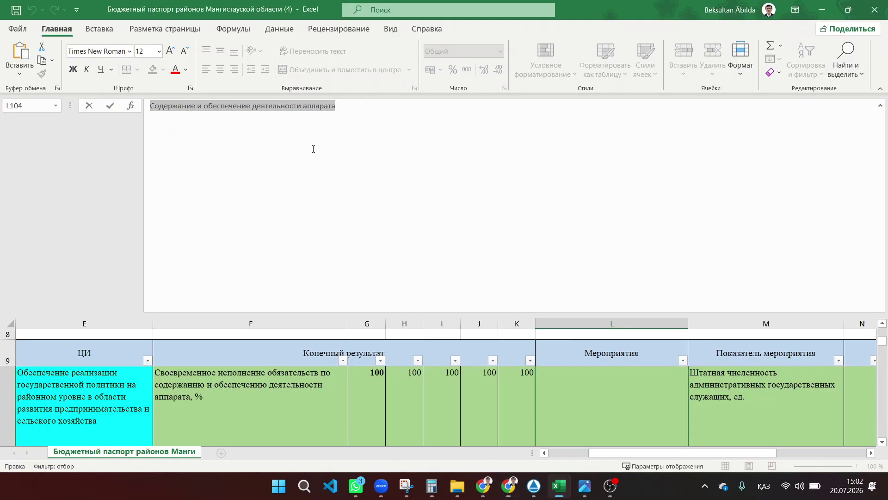
pyautogui.click(697, 363)
pyautogui.click(714, 385)
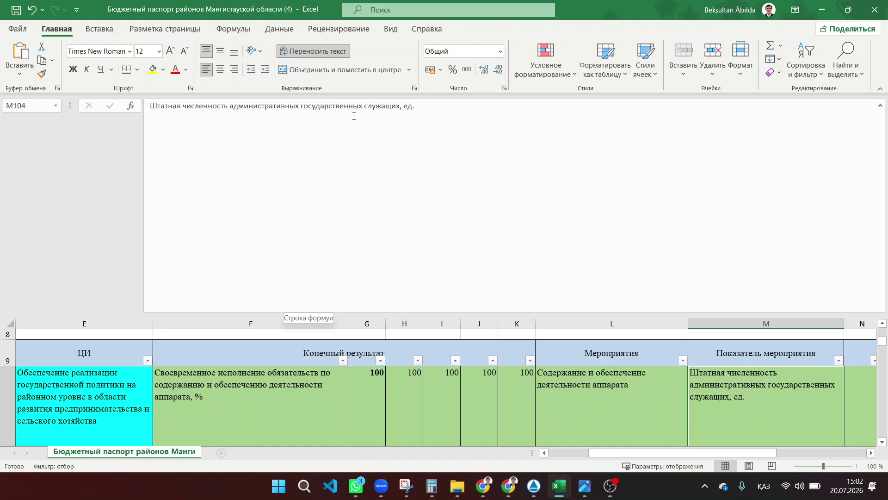
pyautogui.moveTo(386, 106); pyautogui.dragTo(150, 106)
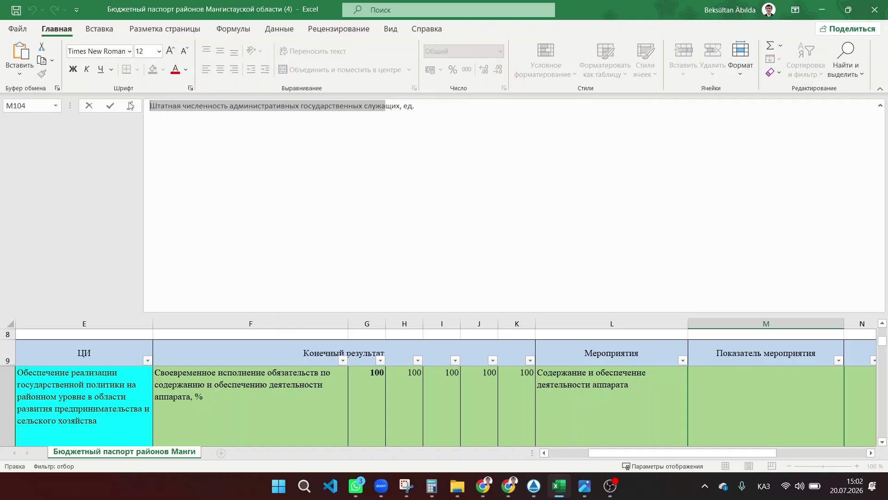
# Back in the browser, search for the copied name and assign Штатная численность административных государственных служащих as the row's indicator
pyautogui.hotkey('alt', 'Tab')
pyautogui.hotkey('ctrl', 'v')
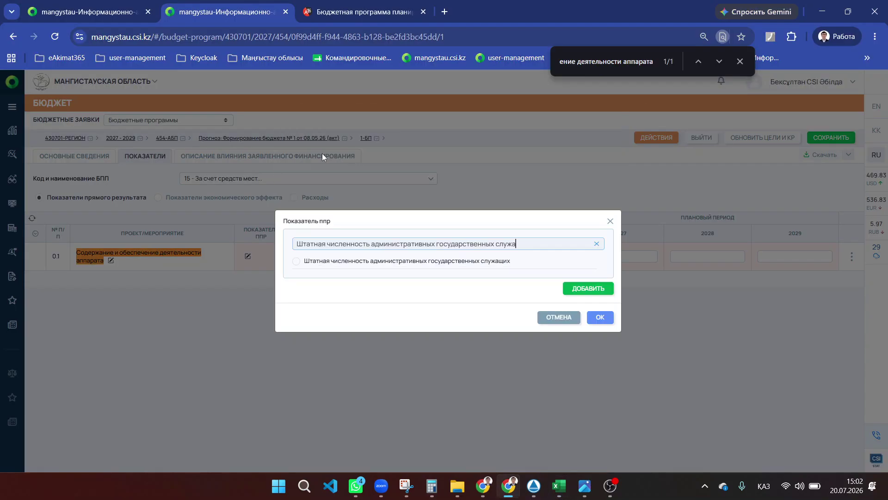
pyautogui.click(297, 261)
pyautogui.click(601, 318)
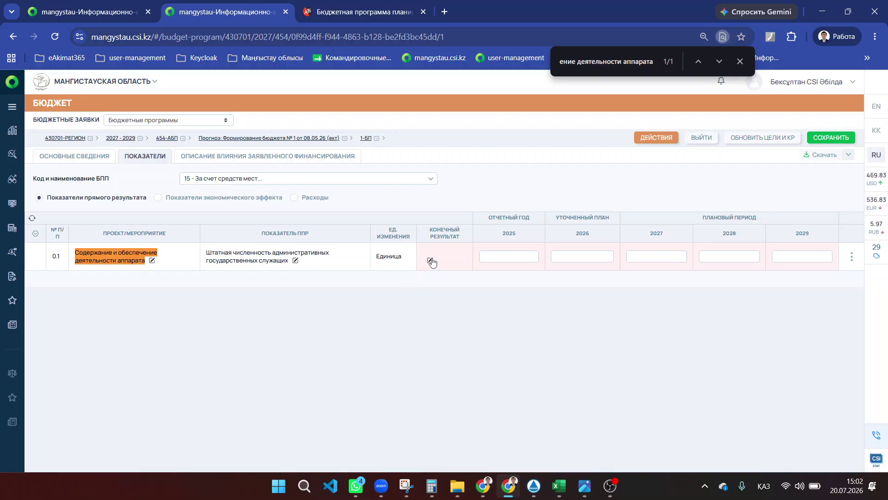
# Set the staff number indicator to 3 for each year from 2025 to 2029
pyautogui.click(518, 258)
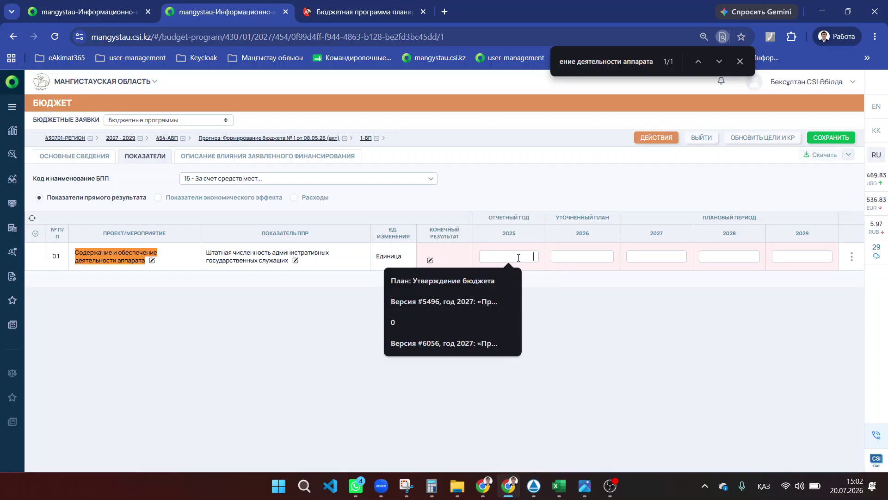
pyautogui.write('3')
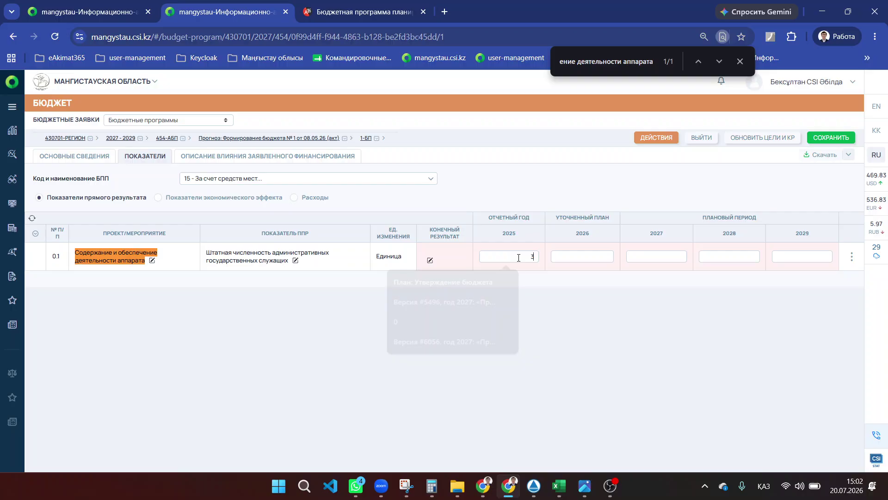
pyautogui.click(588, 254)
pyautogui.write('3')
pyautogui.click(648, 254)
pyautogui.write('3')
pyautogui.click(726, 257)
pyautogui.write('3')
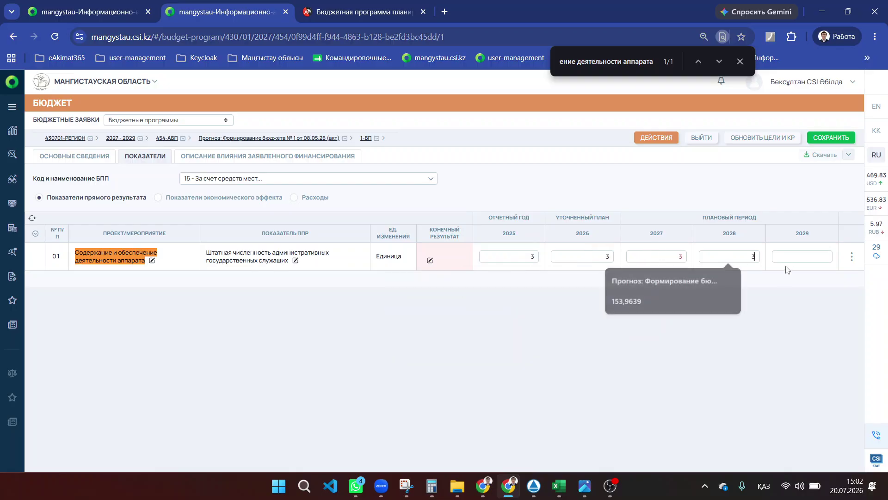
pyautogui.click(789, 257)
pyautogui.write('3')
pyautogui.click(655, 292)
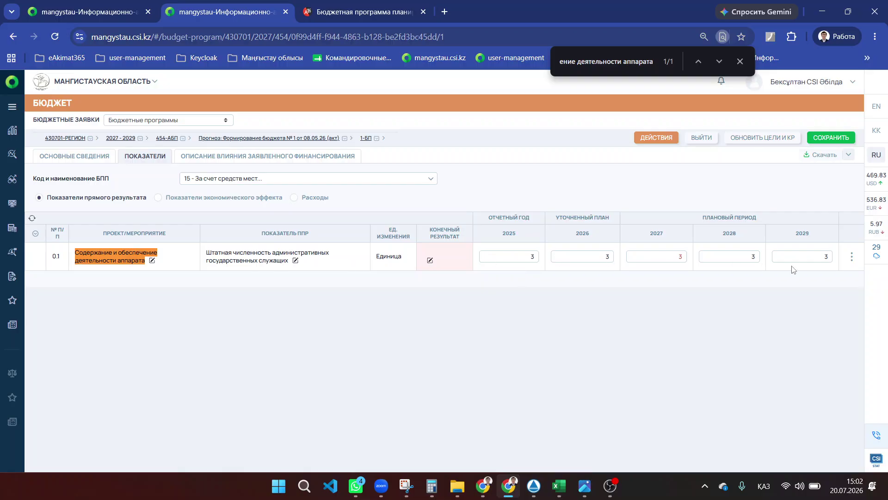
# Link the indicator row to the final result Обеспечение деятельности государственного управления для максимального, эффективного выполнения функций, возложенных на управление, содержание аппарата управления
pyautogui.click(430, 260)
pyautogui.click(448, 227)
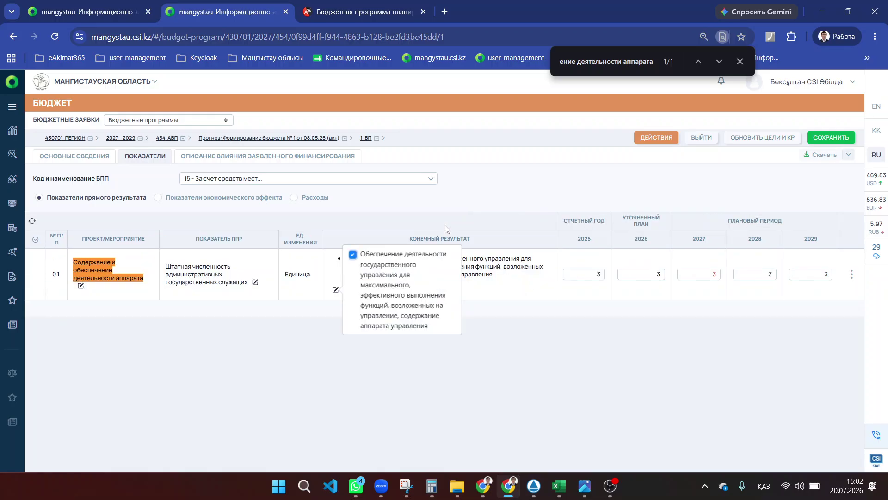
pyautogui.click(519, 357)
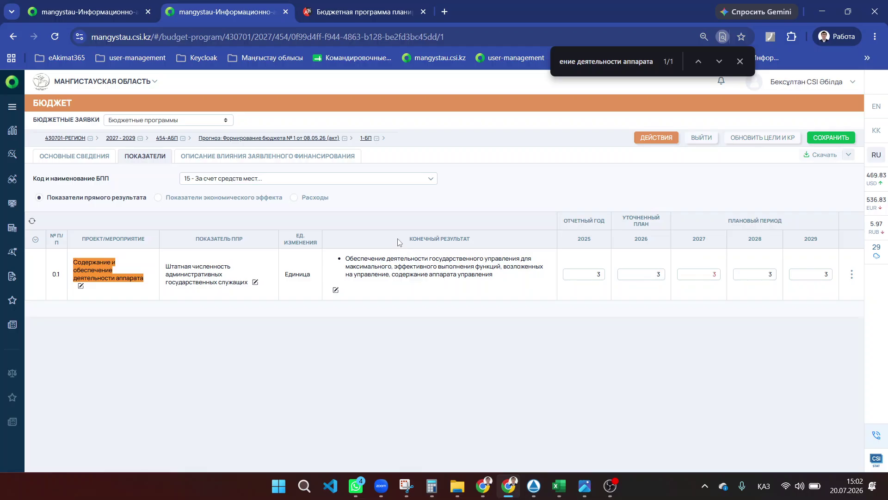
pyautogui.moveTo(401, 241); pyautogui.dragTo(465, 242)
pyautogui.tripleClick(130, 264)
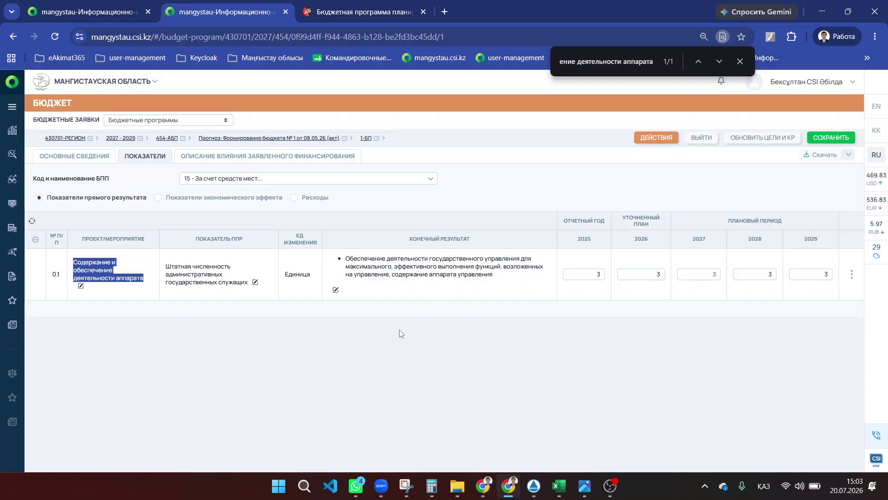
# Switch to the Свод по ГУ summary and examine the expenditure lines from 144 - Приобретение топлива, горюче-смазочных материалов to 159 - Оплата прочих услуг и работ
pyautogui.click(122, 13)
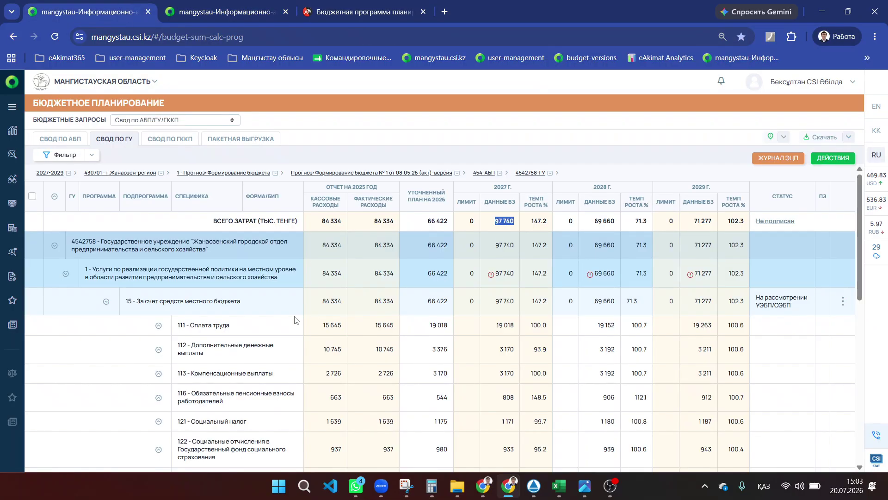
pyautogui.scroll(-5, 294, 320)
pyautogui.scroll(5, 185, 350)
pyautogui.scroll(-8, 186, 351)
pyautogui.moveTo(180, 240); pyautogui.dragTo(270, 239)
pyautogui.moveTo(179, 376); pyautogui.dragTo(298, 374)
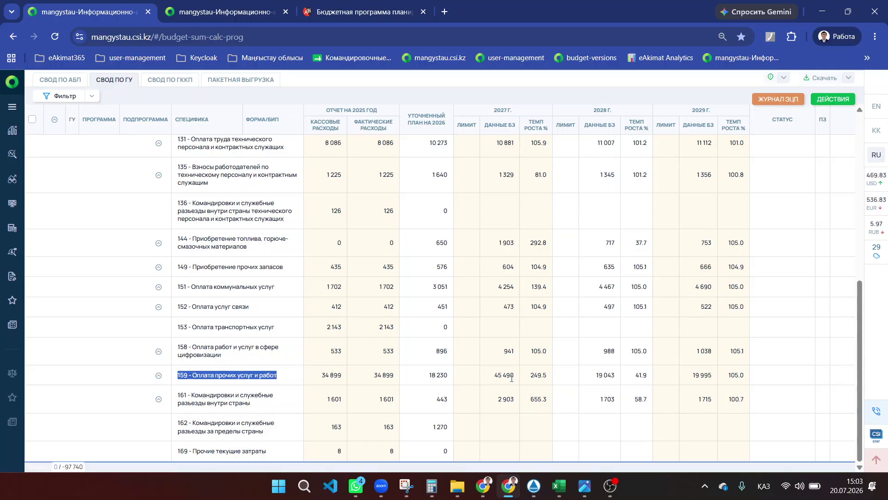
# Return to the budget program's direct result indicators and add a second row below row 0.1
pyautogui.click(209, 4)
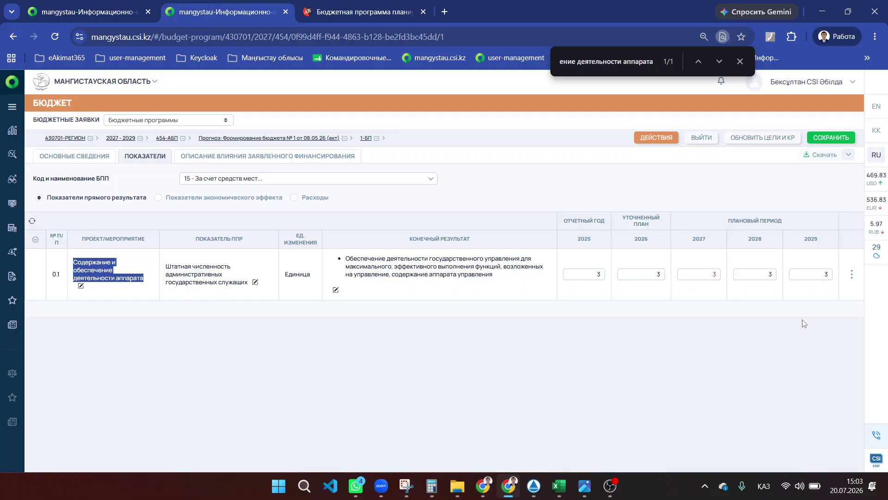
pyautogui.click(850, 283)
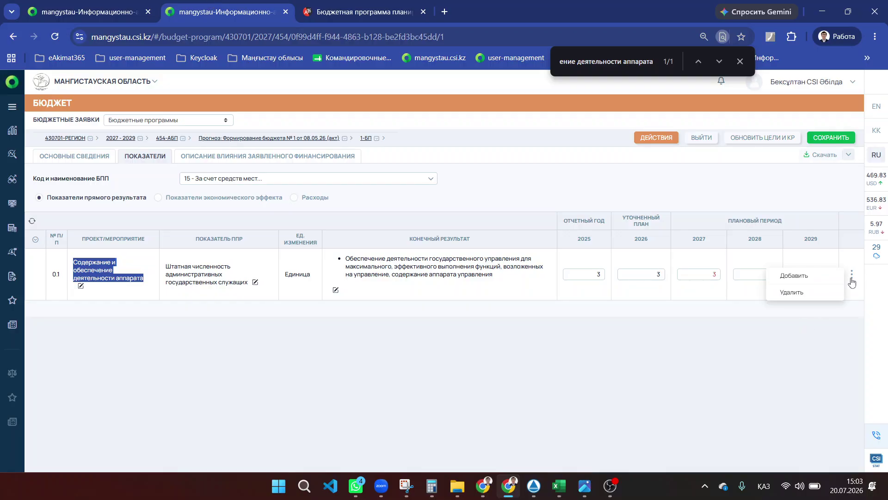
pyautogui.click(796, 276)
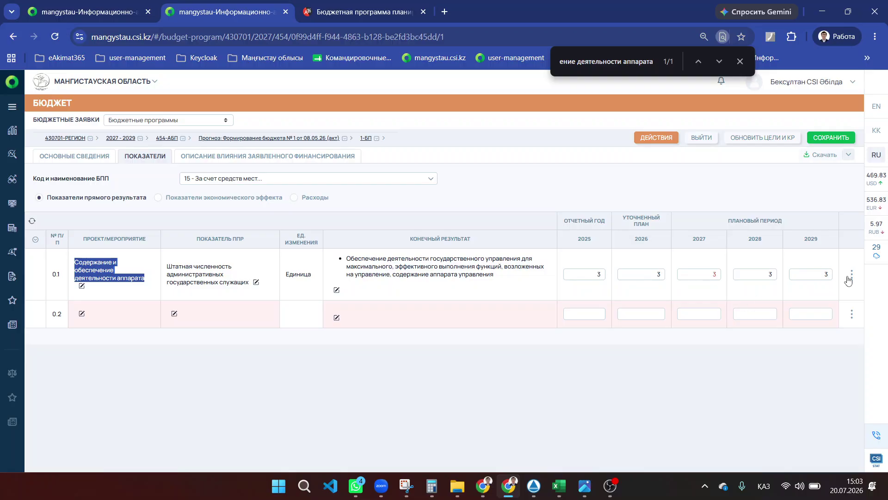
pyautogui.click(852, 274)
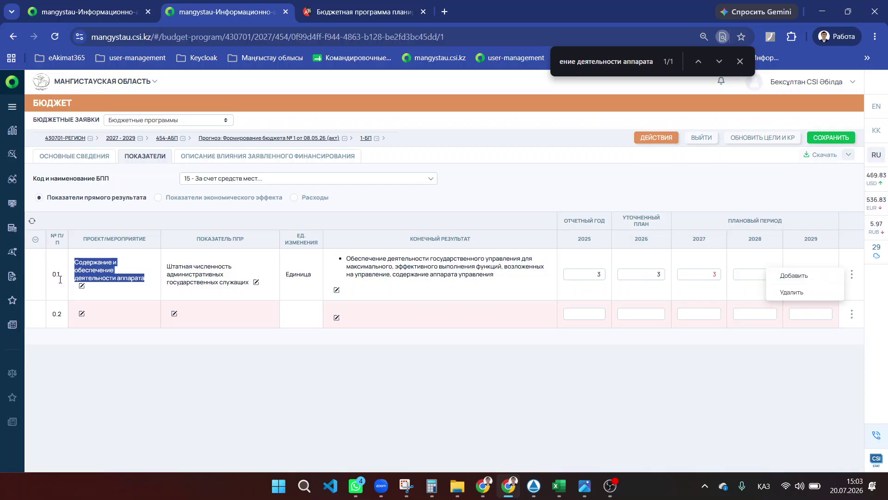
# Copy row 0.1's project name and assign Содержание и обеспечение деятельности аппарата as the project of row 0.2
pyautogui.click(82, 260)
pyautogui.tripleClick(82, 260)
pyautogui.hotkey('ctrl', 'c')
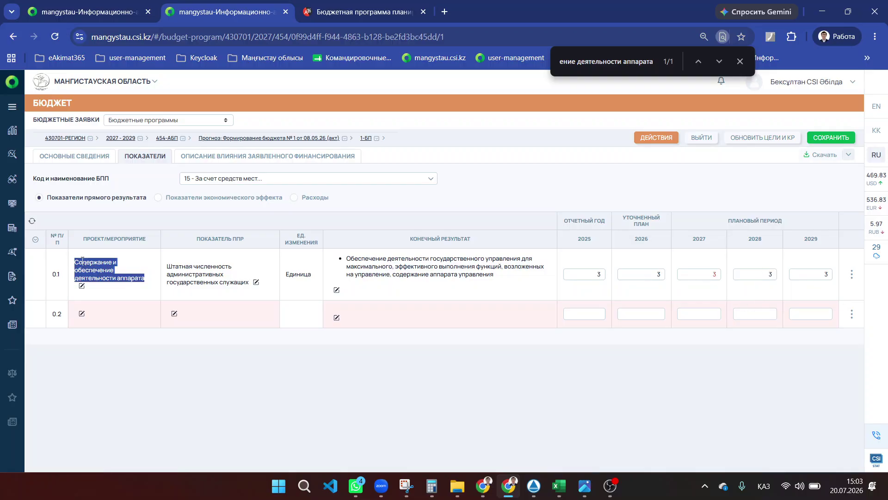
pyautogui.hotkey('ctrl', 'f')
pyautogui.click(82, 314)
pyautogui.click(318, 147)
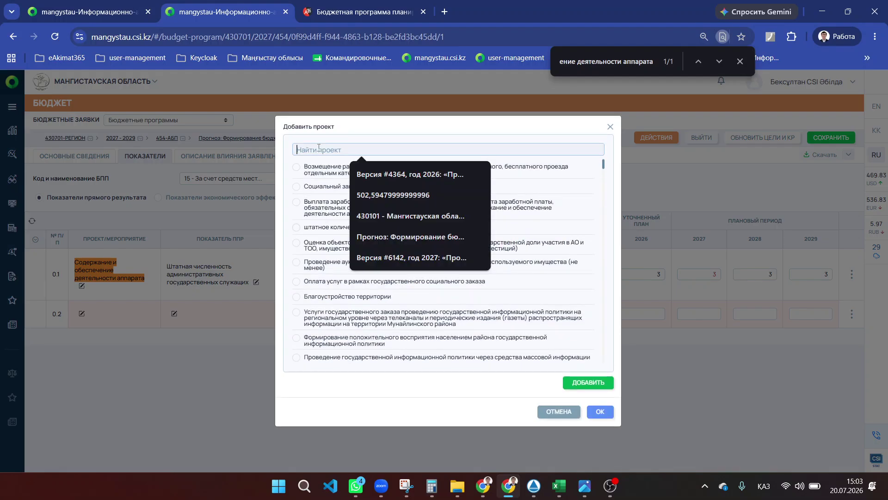
pyautogui.hotkey('ctrl', 'v')
pyautogui.click(311, 265)
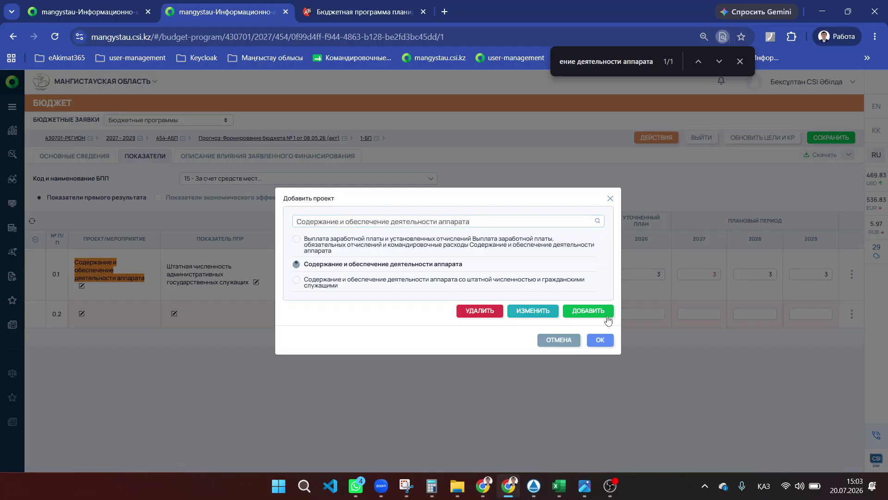
pyautogui.click(600, 340)
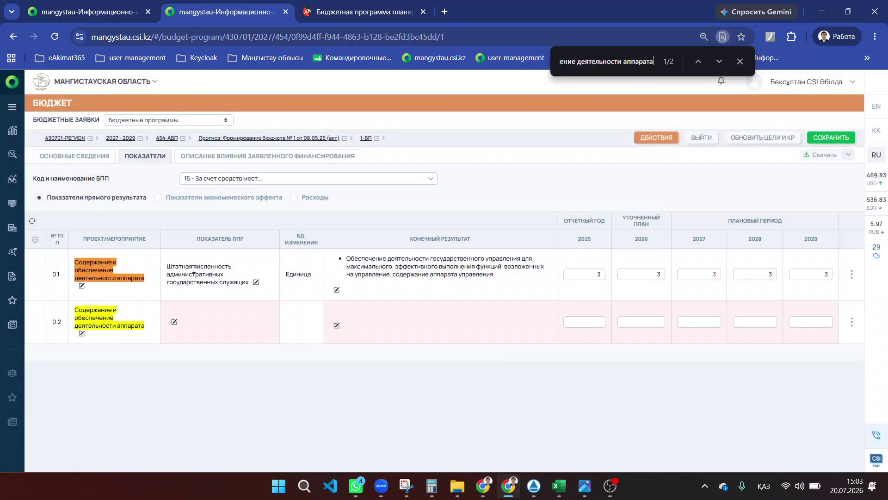
# Search the indicators for штатная численность and assign Штатная численность технического персонала to row 0.2
pyautogui.click(174, 322)
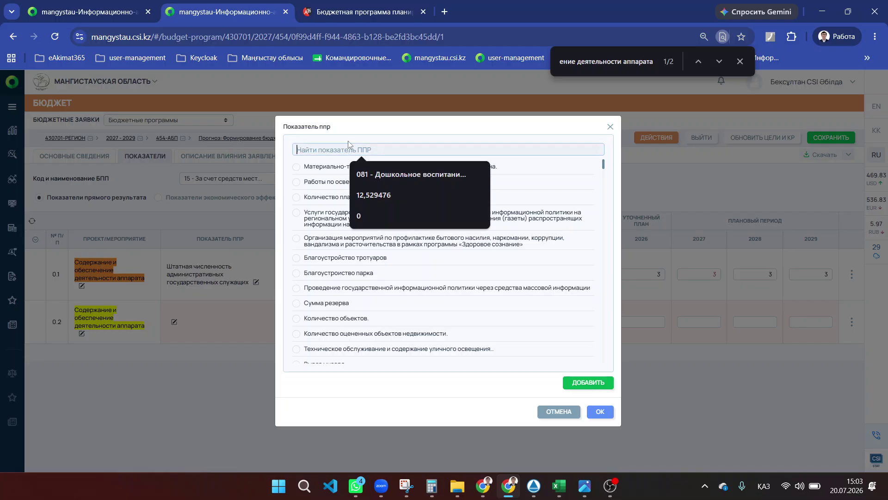
pyautogui.click(348, 145)
pyautogui.write('т')
pyautogui.press('BackSpace')
pyautogui.write('шт')
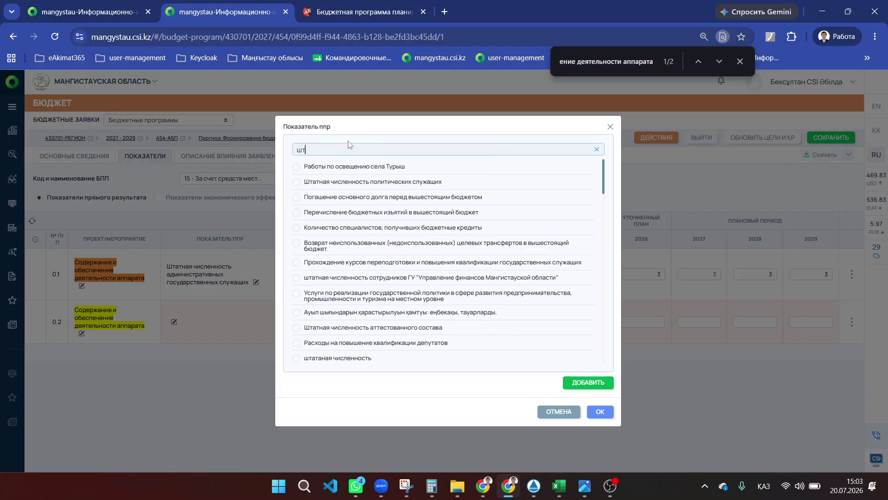
pyautogui.write('атная')
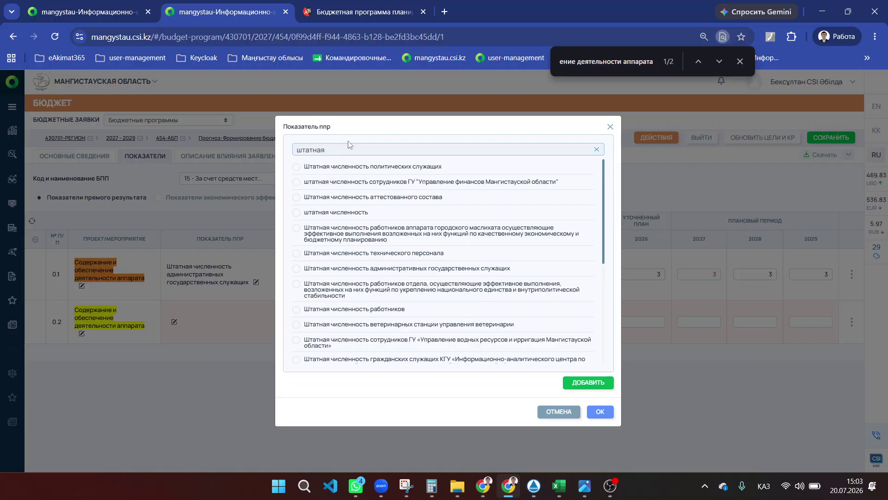
pyautogui.write(' численность')
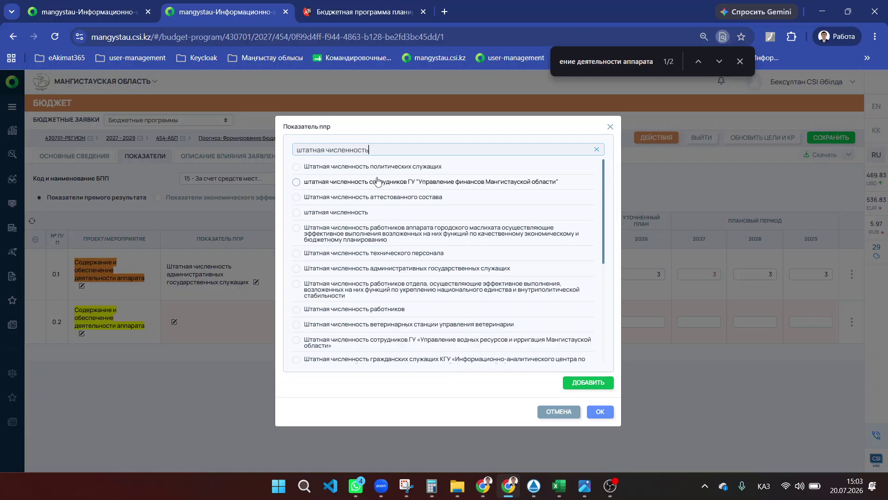
pyautogui.scroll(-1, 378, 180)
pyautogui.click(364, 241)
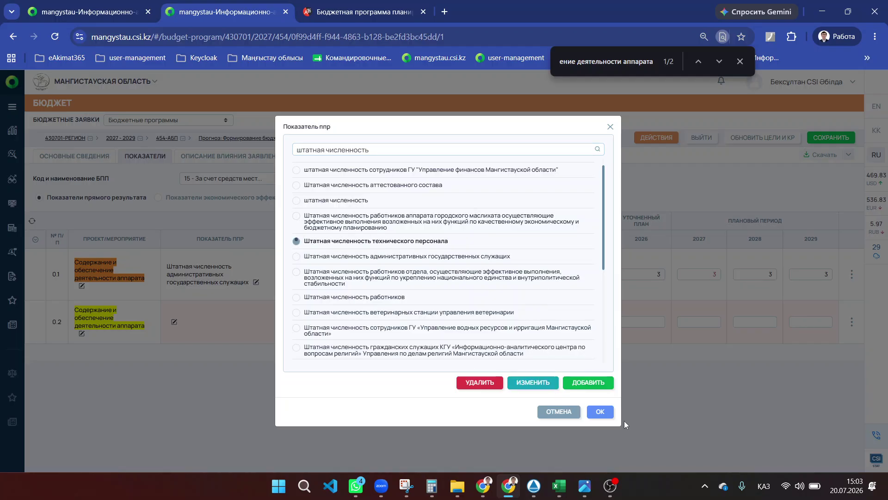
pyautogui.click(610, 411)
# Link row 0.2 to the final result Обеспечение деятельности государственного управления and set its value to 5 for each year from 2025 to 2029
pyautogui.click(336, 326)
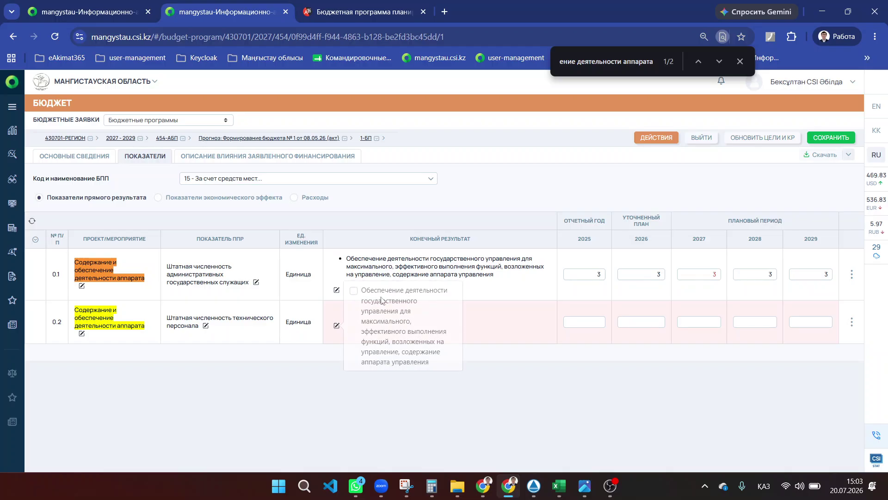
pyautogui.click(354, 291)
pyautogui.click(601, 326)
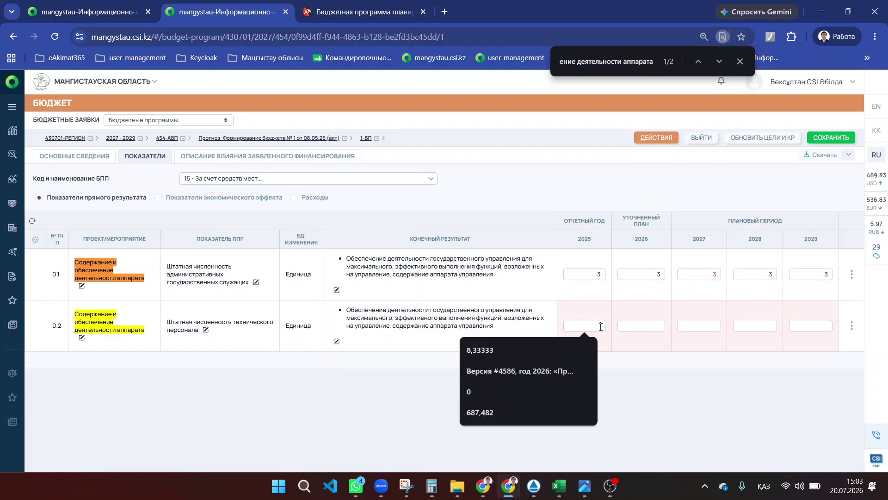
pyautogui.write('5')
pyautogui.click(641, 325)
pyautogui.write('5')
pyautogui.click(699, 326)
pyautogui.write('5')
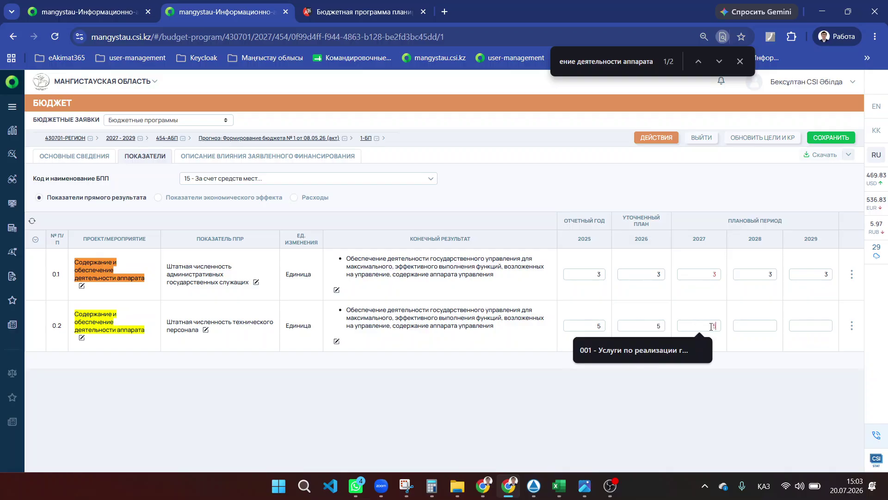
pyautogui.click(756, 326)
pyautogui.write('5')
pyautogui.click(814, 325)
pyautogui.write('5')
# Add row 0.3 and assign it the same project as row 0.2, Содержание и обеспечение деятельности аппарата
pyautogui.click(851, 326)
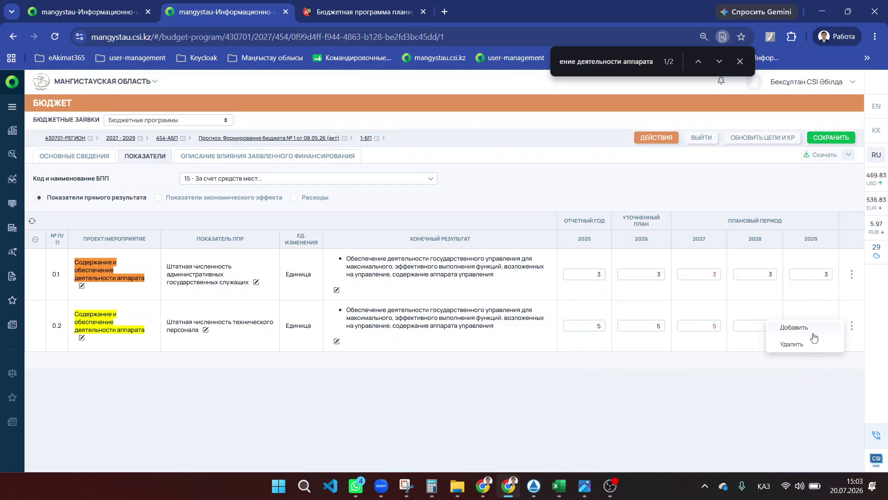
pyautogui.click(807, 329)
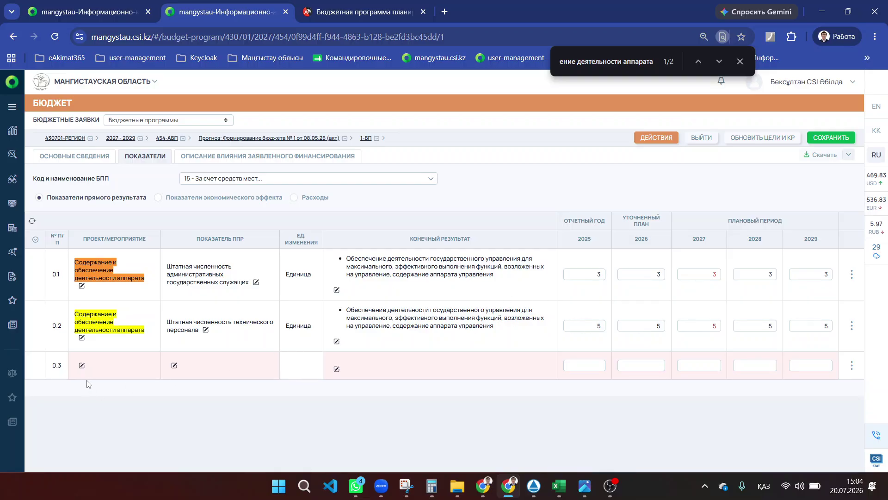
pyautogui.click(82, 365)
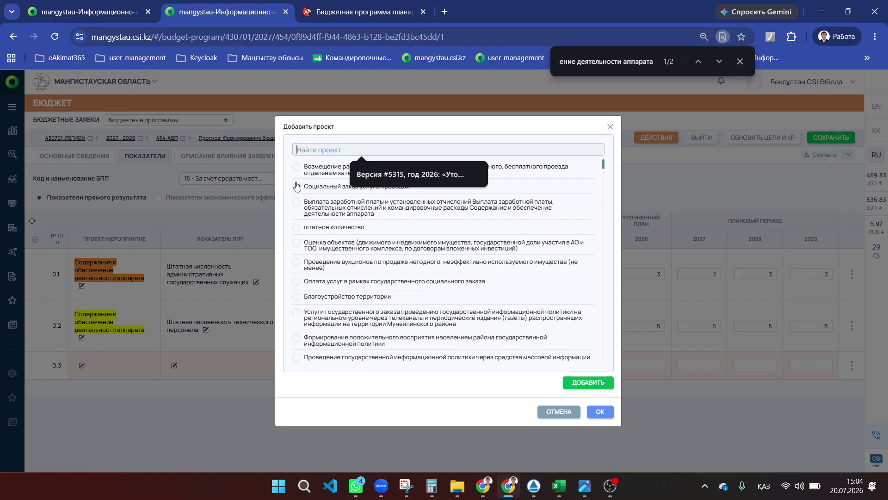
pyautogui.click(102, 318)
pyautogui.tripleClick(101, 318)
pyautogui.hotkey('ctrl', 'c')
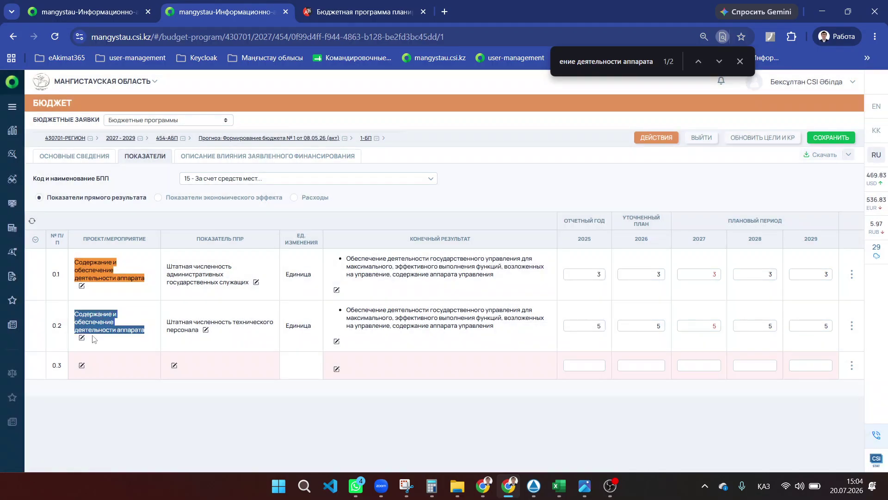
pyautogui.click(82, 365)
pyautogui.hotkey('ctrl', 'v')
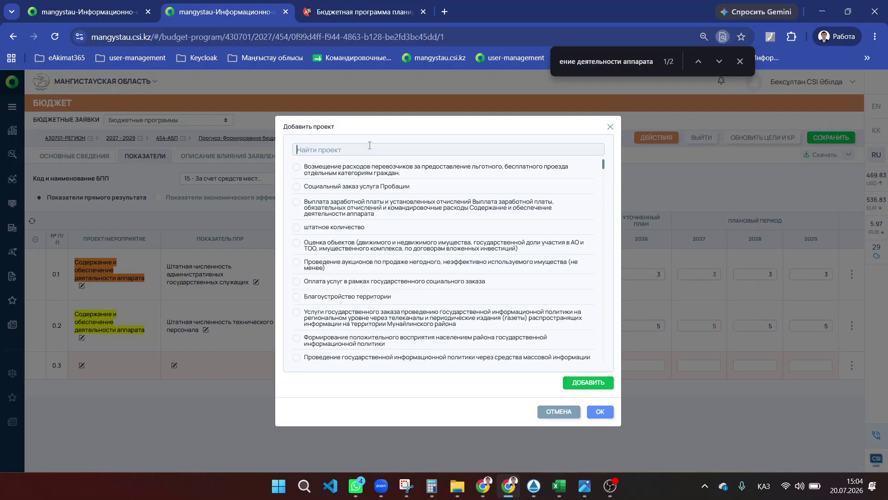
pyautogui.click(327, 263)
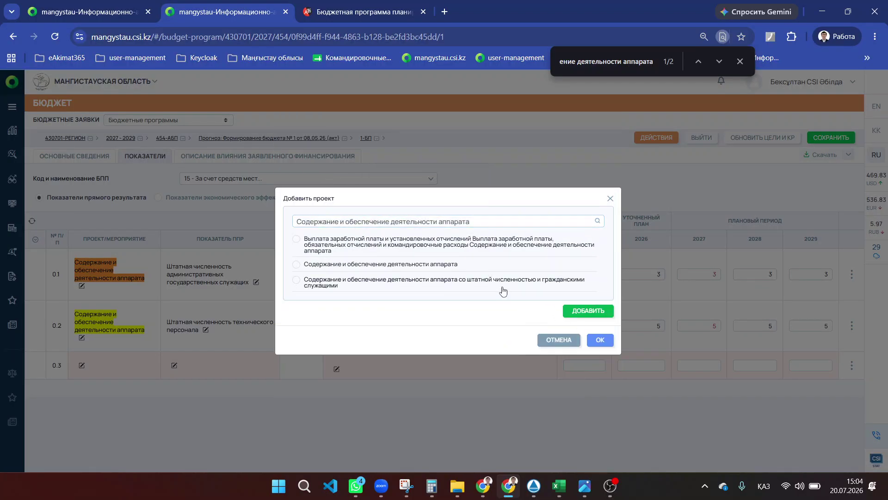
pyautogui.click(599, 340)
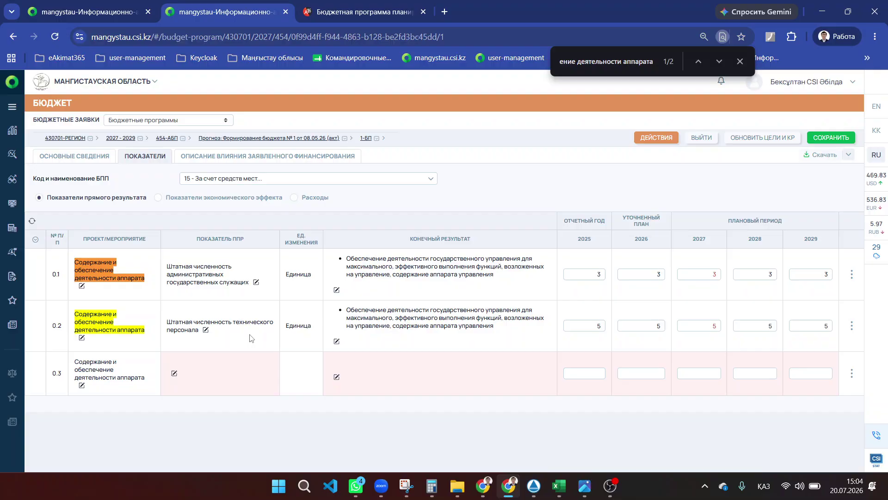
# Search the indicators for хозя and assign Административно-хозяйственные расходы to row 0.3
pyautogui.click(174, 373)
pyautogui.click(312, 148)
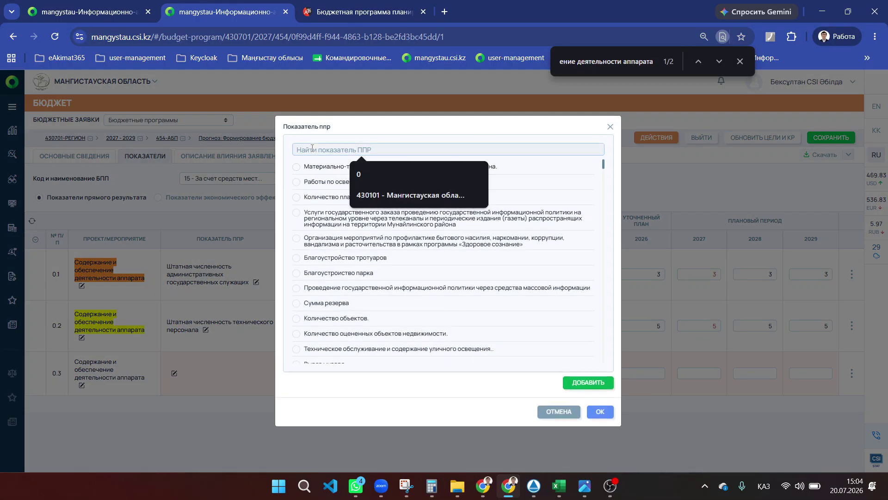
pyautogui.write('хозя')
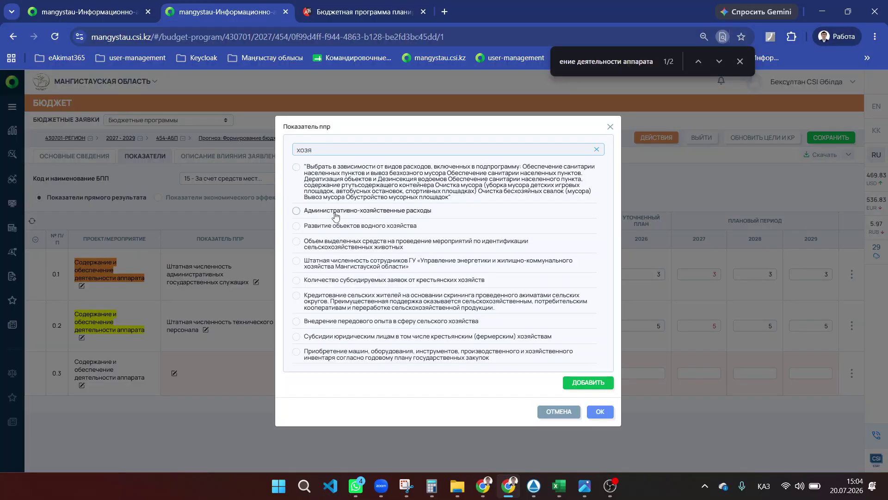
pyautogui.click(297, 211)
pyautogui.click(597, 414)
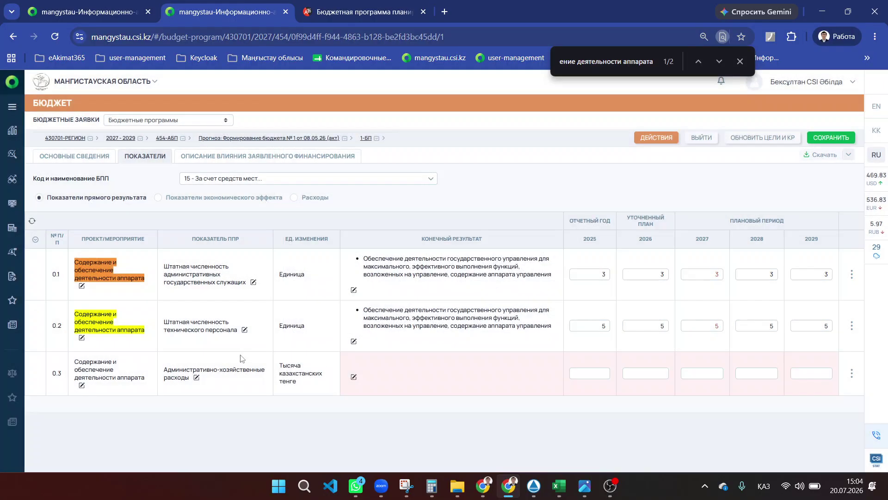
# Link row 0.3 to the final result Обеспечение деятельности государственного управления and open its 2025 value for editing
pyautogui.click(353, 375)
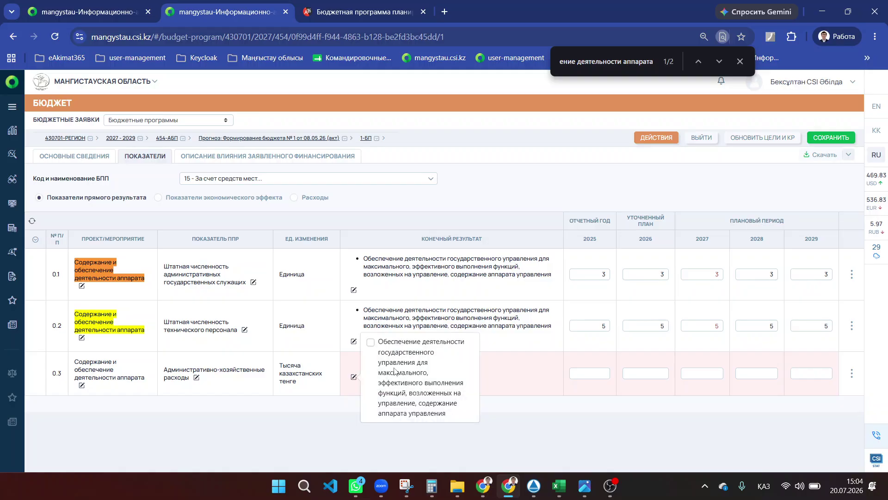
pyautogui.click(374, 348)
pyautogui.click(586, 373)
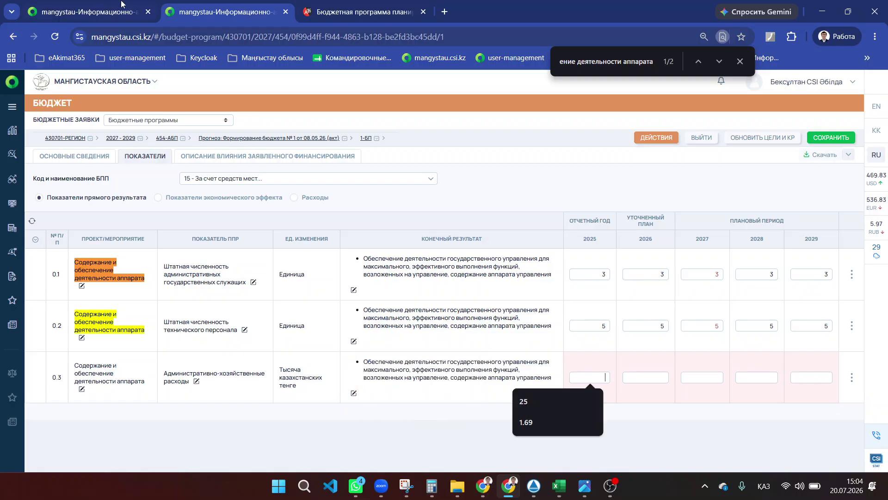
# Switch to the Свод по ГУ summary and start a calculator sum with the 2027 amount of line 144, 1903
pyautogui.hotkey('ctrl', 'shift', 'Tab')
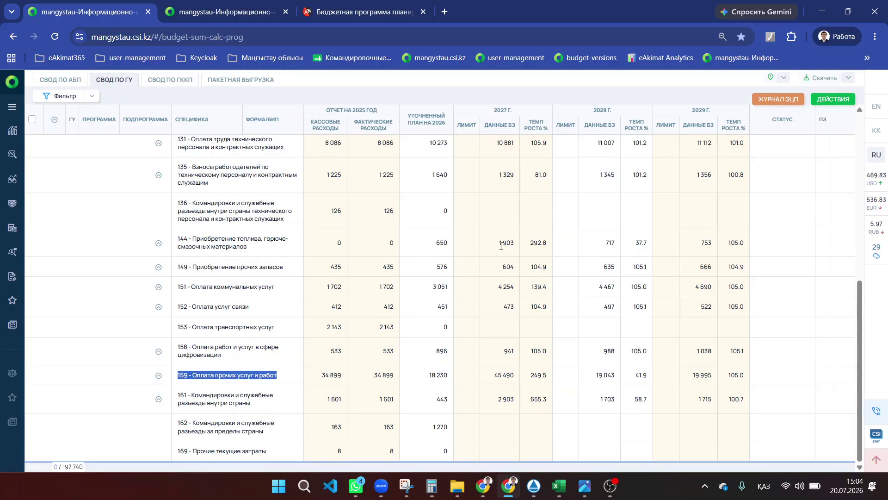
pyautogui.moveTo(494, 246); pyautogui.dragTo(529, 248)
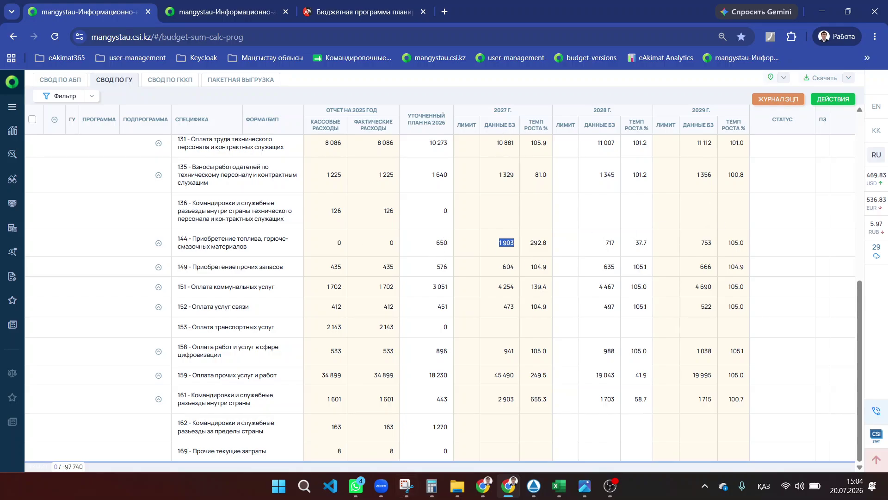
pyautogui.click(432, 486)
pyautogui.write('1903')
pyautogui.press('+')
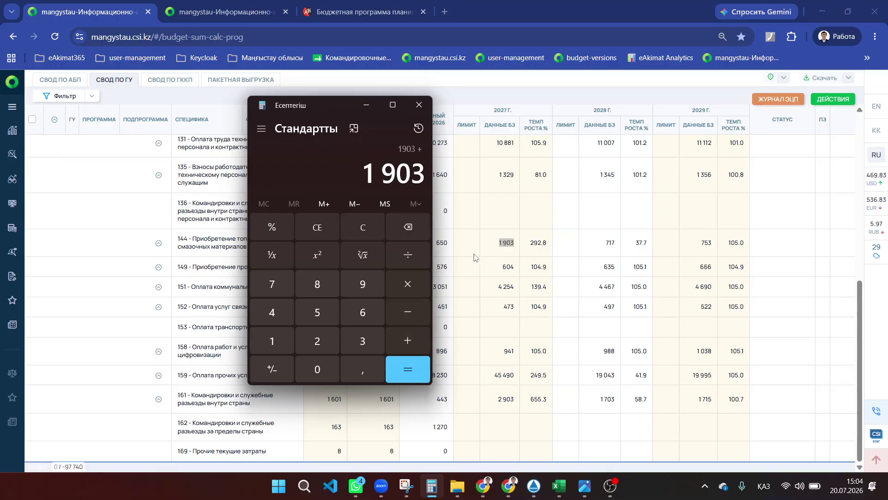
# Add the 2027 amounts of lines 149 and 151, 604 and 4254, to the running calculator sum
pyautogui.doubleClick(508, 267)
pyautogui.hotkey('ctrl', 'c')
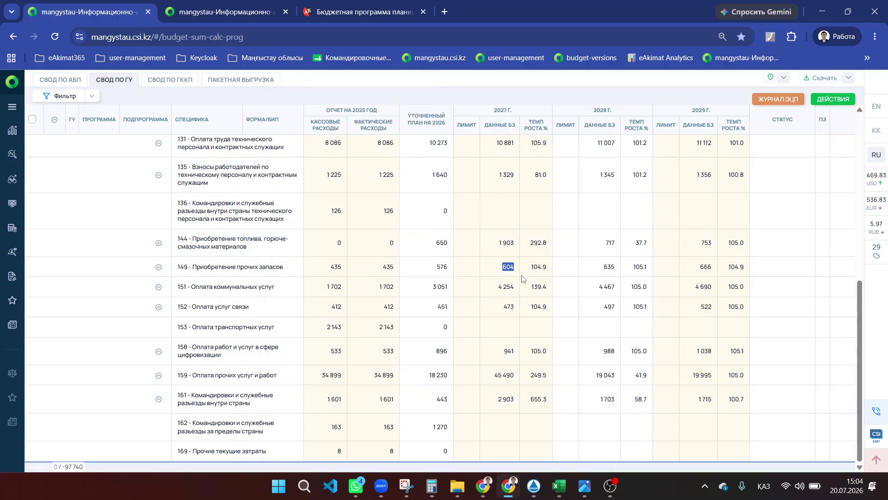
pyautogui.hotkey('alt', 'Tab')
pyautogui.hotkey('ctrl', 'v')
pyautogui.click(405, 345)
pyautogui.doubleClick(506, 286)
pyautogui.hotkey('ctrl', 'c')
pyautogui.hotkey('alt', 'Tab')
pyautogui.hotkey('ctrl', 'v')
pyautogui.click(409, 344)
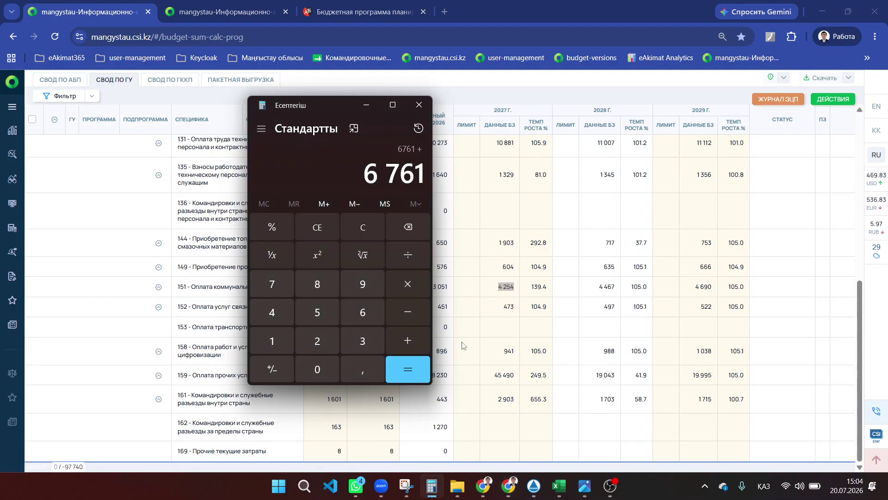
# Add the 2027 amounts of lines 152 and 158, 473 and 941, to the calculator sum
pyautogui.doubleClick(508, 306)
pyautogui.hotkey('ctrl', 'c')
pyautogui.hotkey('alt', 'Tab')
pyautogui.hotkey('ctrl', 'v')
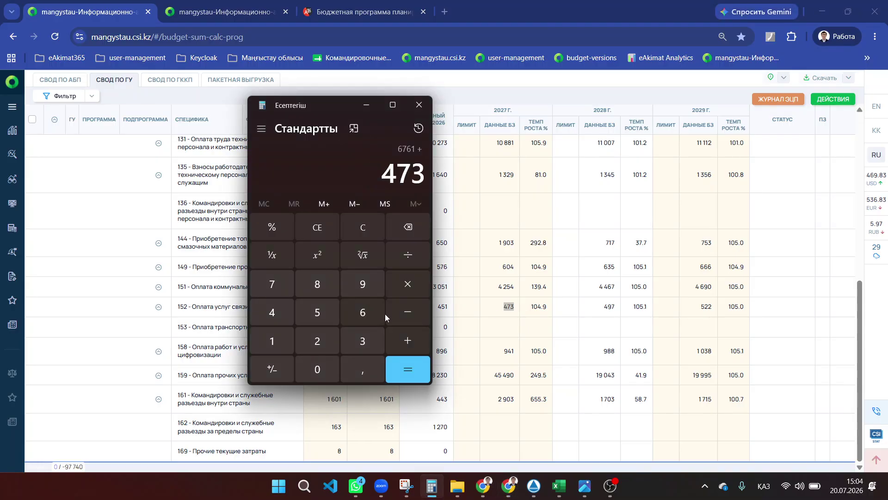
pyautogui.click(409, 335)
pyautogui.hotkey('alt', 'Tab')
pyautogui.doubleClick(508, 351)
pyautogui.hotkey('ctrl', 'c')
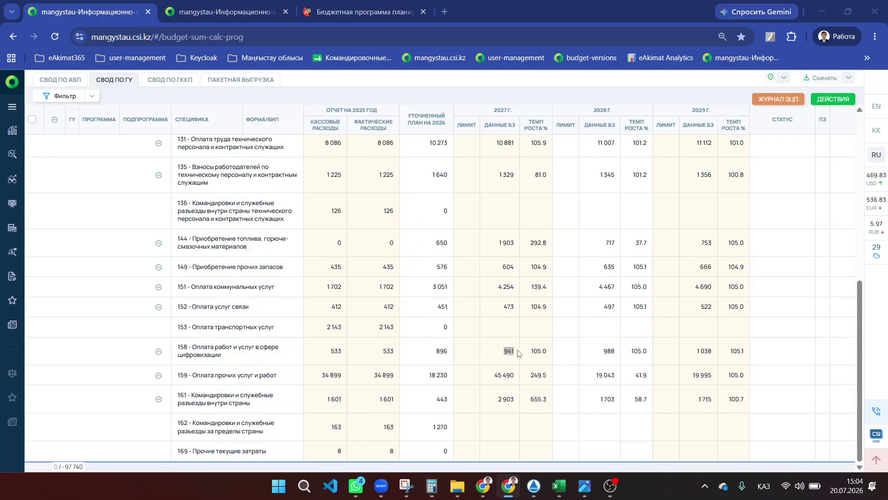
pyautogui.hotkey('alt', 'Tab')
pyautogui.hotkey('ctrl', 'v')
pyautogui.click(405, 337)
# Add the 2027 amount of line 159, Оплата прочих услуг и работ, 45490, to the calculator sum
pyautogui.click(496, 376)
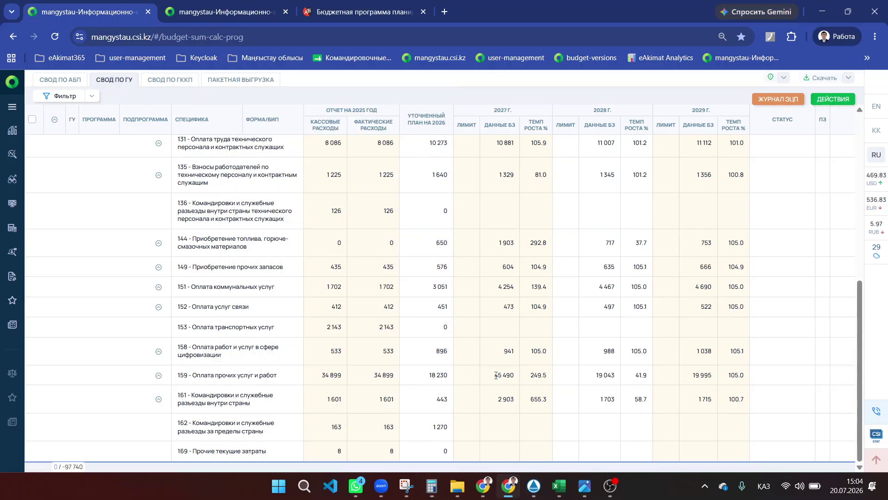
pyautogui.moveTo(491, 377); pyautogui.dragTo(524, 379)
pyautogui.hotkey('ctrl', 'c')
pyautogui.hotkey('alt', 'Tab')
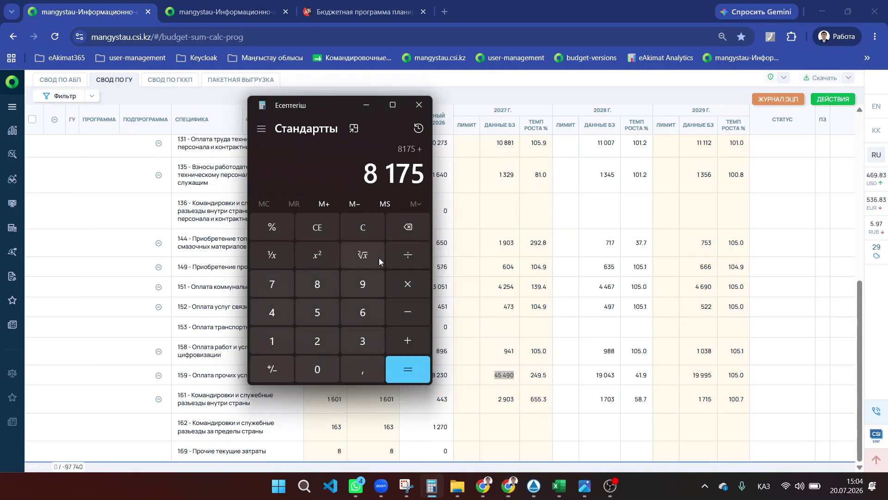
pyautogui.hotkey('ctrl', 'v')
pyautogui.click(408, 342)
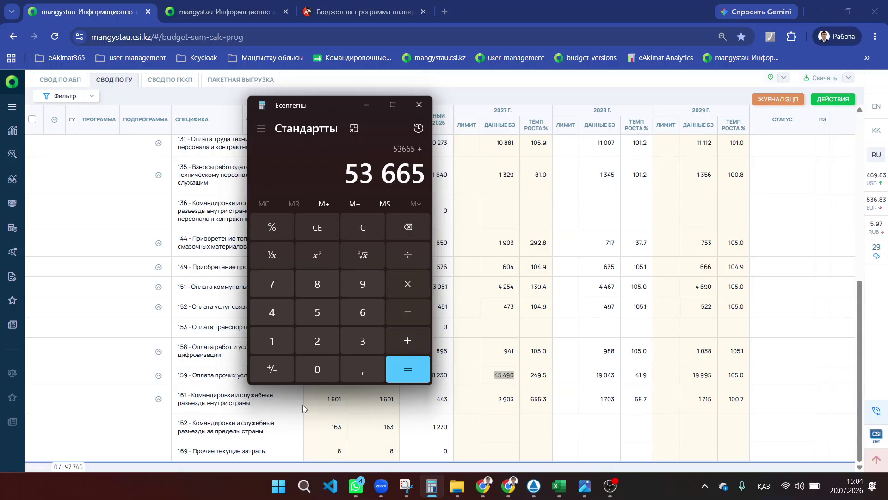
# Review the summary's expenditure lines to tell administrative costs apart from payroll, employer contributions and business travel
pyautogui.moveTo(179, 375); pyautogui.dragTo(283, 377)
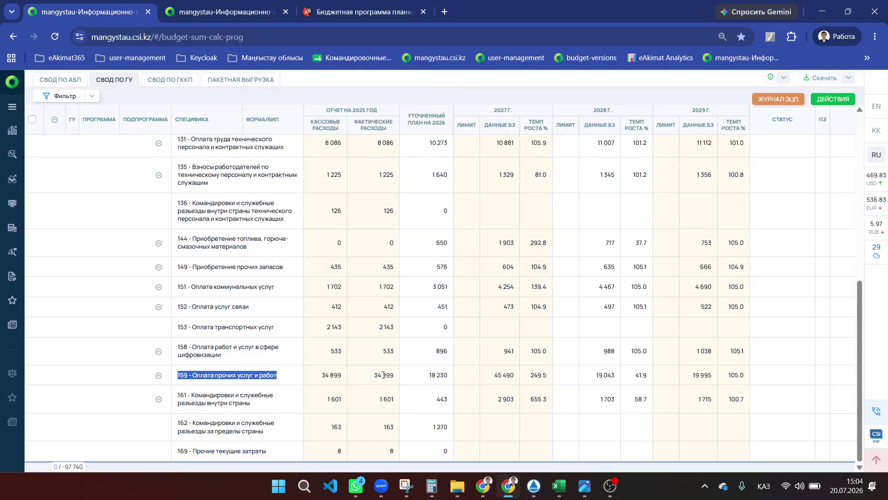
pyautogui.moveTo(175, 396); pyautogui.dragTo(275, 410)
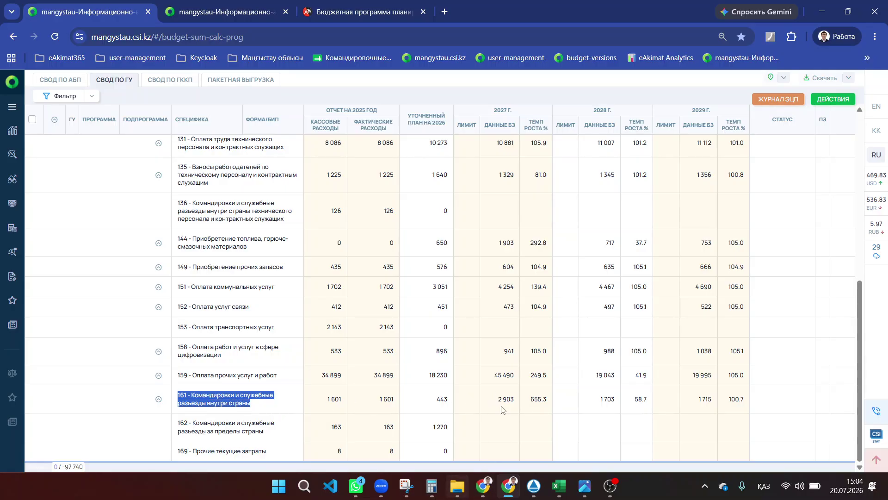
pyautogui.scroll(6, 455, 216)
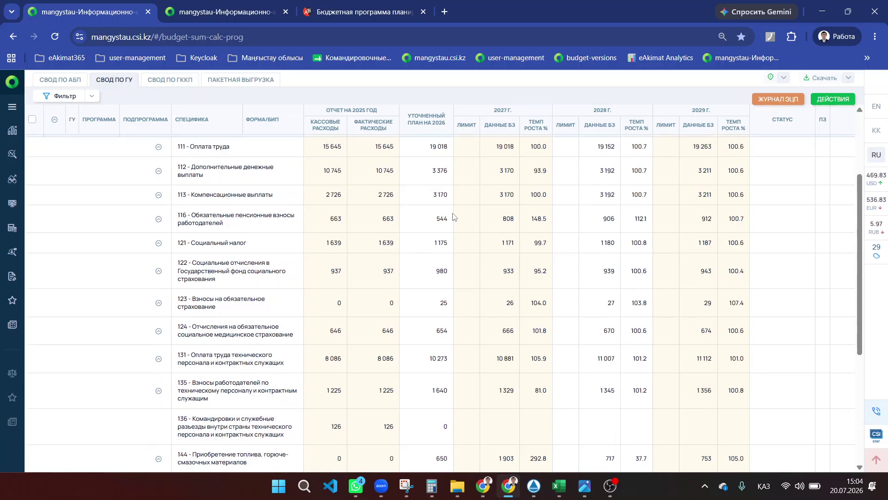
pyautogui.moveTo(181, 193); pyautogui.dragTo(231, 195)
pyautogui.scroll(-1, 215, 233)
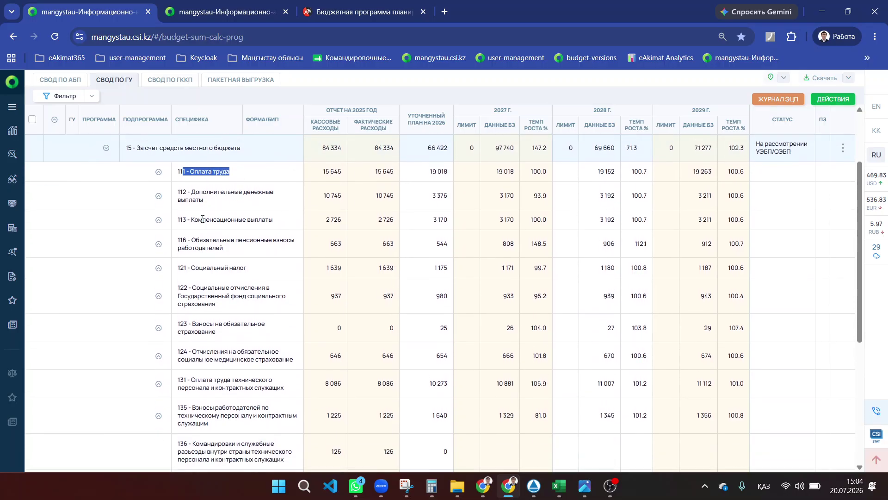
pyautogui.moveTo(178, 230); pyautogui.dragTo(317, 240)
pyautogui.scroll(-4, 285, 246)
pyautogui.scroll(-2, 225, 418)
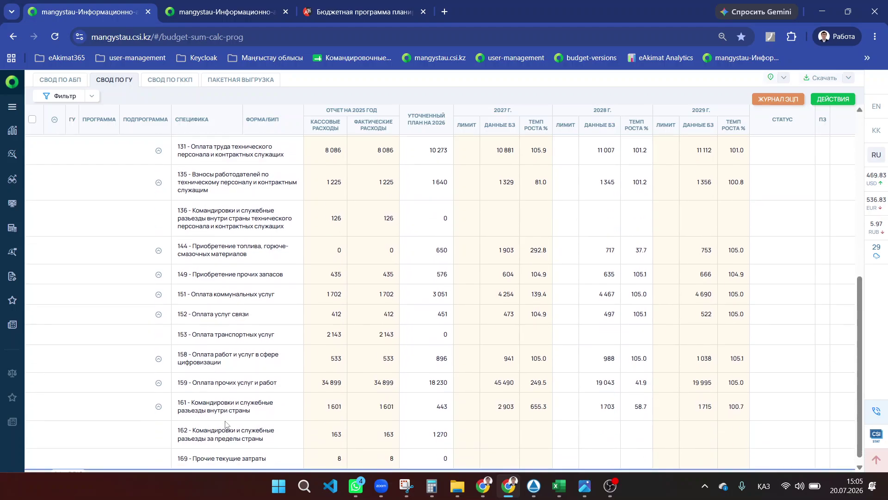
pyautogui.moveTo(197, 401); pyautogui.dragTo(244, 404)
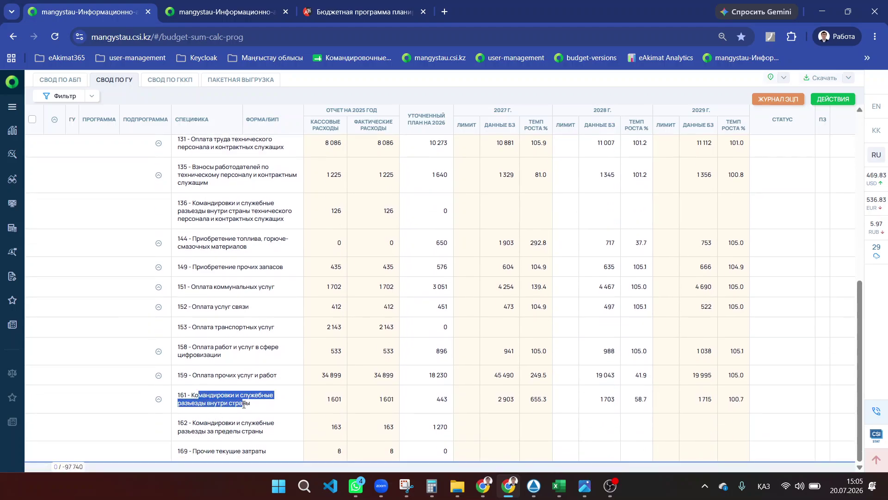
pyautogui.scroll(1, 238, 299)
pyautogui.moveTo(221, 216); pyautogui.dragTo(275, 214)
pyautogui.moveTo(207, 189); pyautogui.dragTo(248, 198)
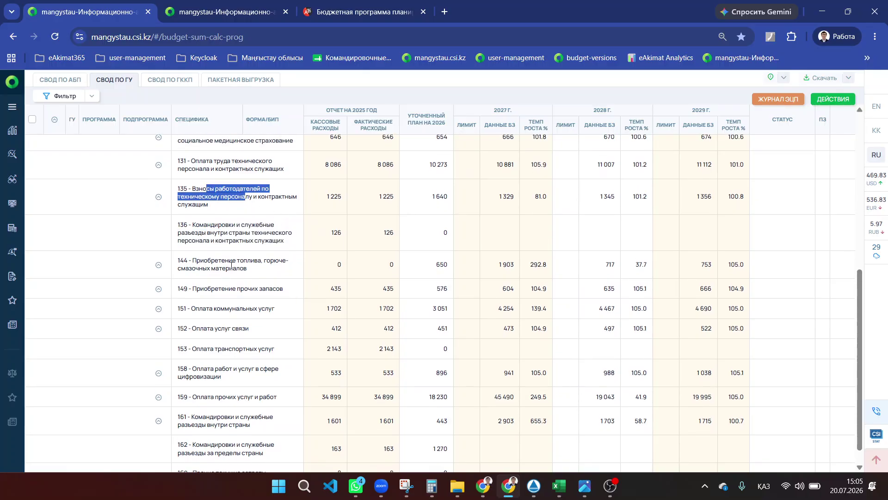
pyautogui.scroll(-1, 209, 250)
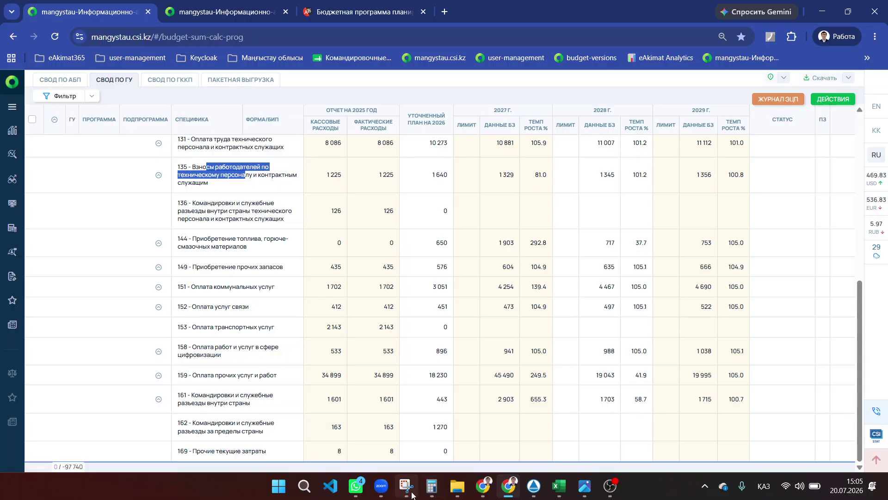
# Enter the calculated sum 53665 as the 2027 value of row 0.3 in the budget program and save the indicators
pyautogui.click(431, 486)
pyautogui.click(224, 6)
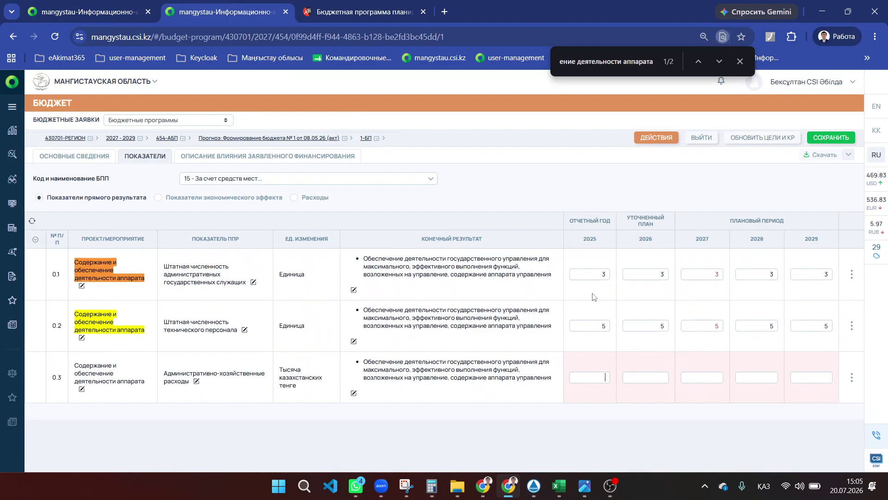
pyautogui.click(702, 377)
pyautogui.hotkey('ctrl', 'v')
pyautogui.click(88, 12)
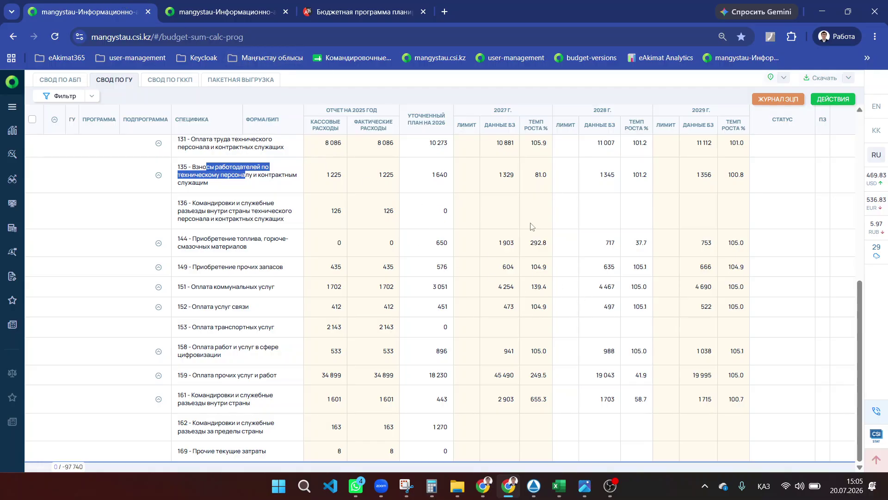
pyautogui.click(212, 10)
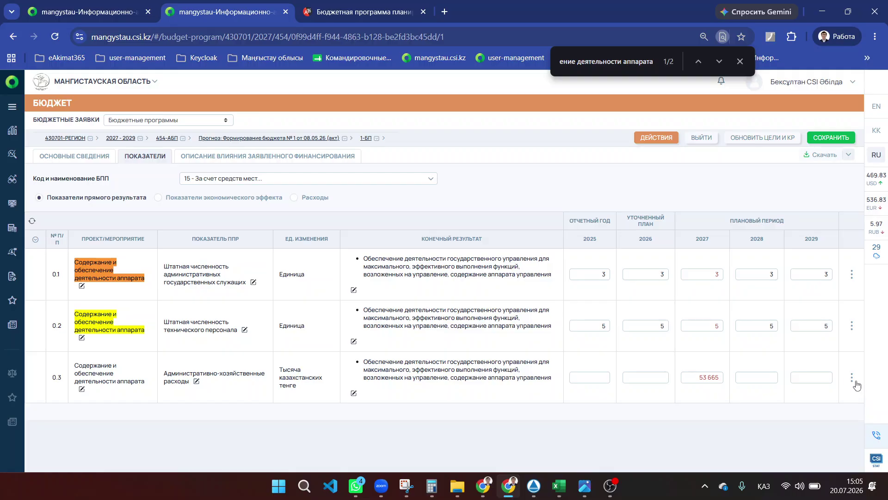
pyautogui.click(854, 381)
pyautogui.click(831, 139)
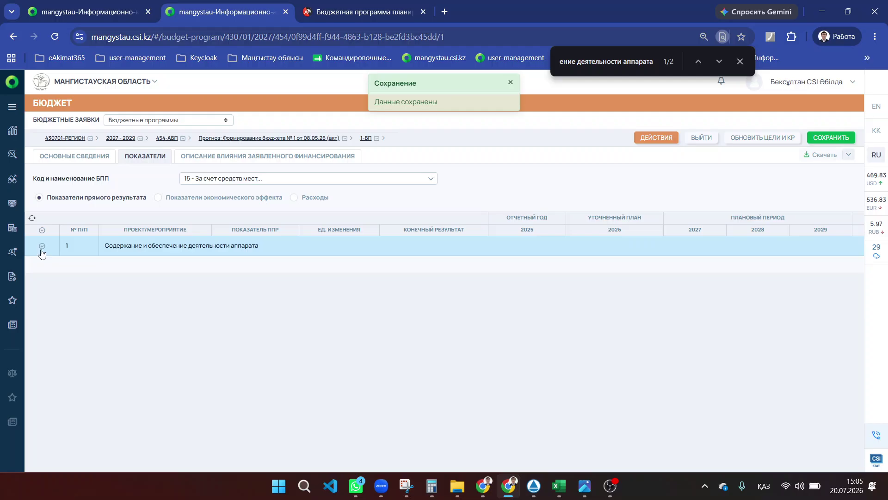
# Expand project group 1, add row 1.4 and assign it the project copied from row 1.3, Содержание и обеспечение деятельности аппарата
pyautogui.click(42, 250)
pyautogui.tripleClick(93, 386)
pyautogui.hotkey('ctrl', 'c')
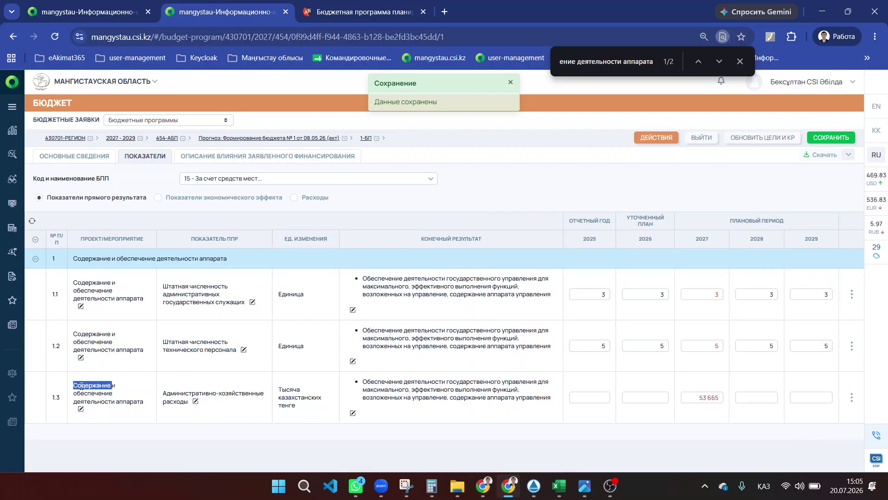
pyautogui.click(849, 397)
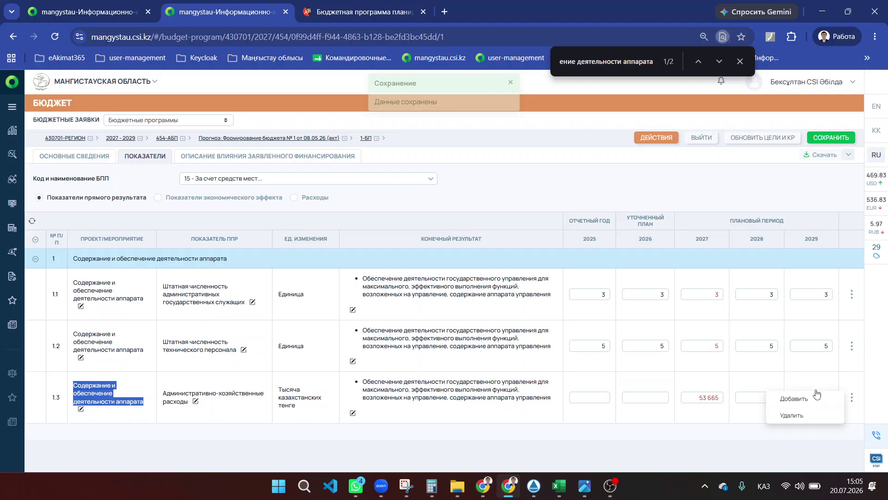
pyautogui.click(794, 397)
pyautogui.click(81, 437)
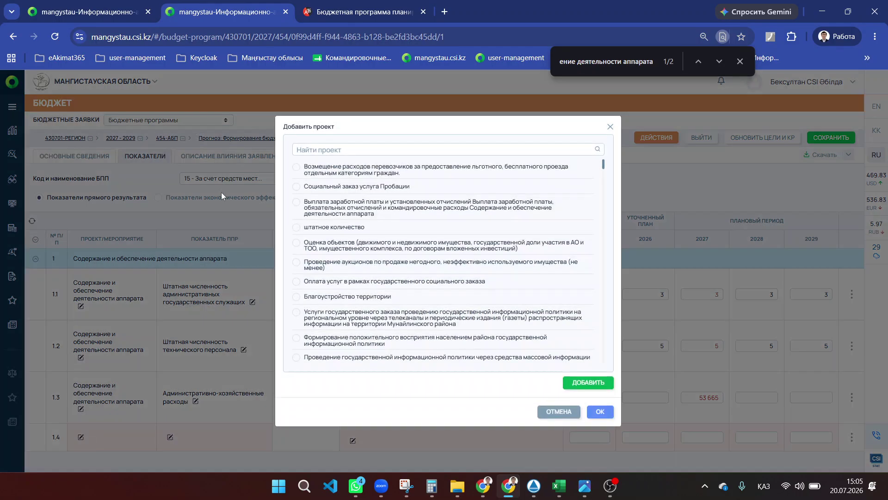
pyautogui.hotkey('ctrl', 'v')
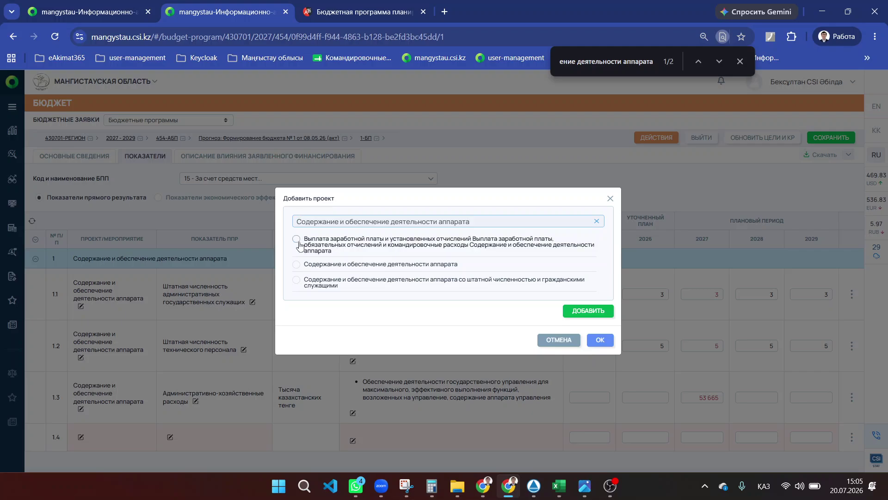
pyautogui.click(296, 263)
pyautogui.click(600, 340)
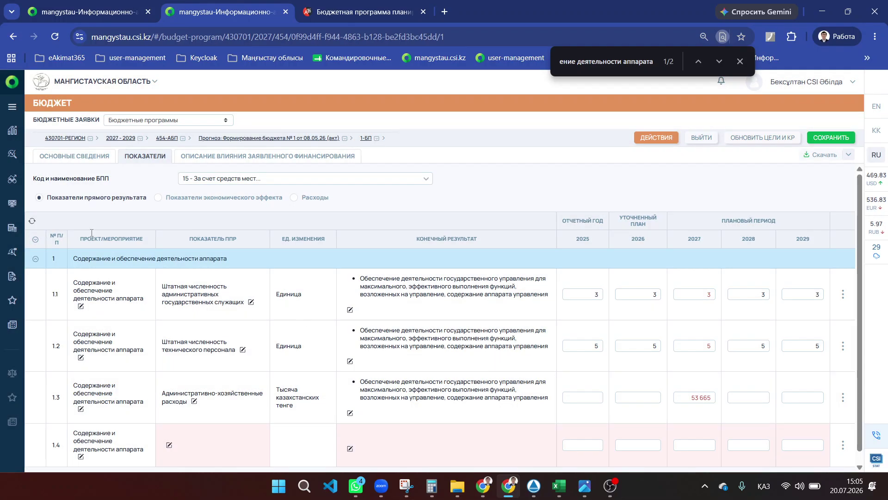
# Search the indicators for коман, assign Среднегодовое кол-во командируемых человек to row 1.4 and link it to the final result Обеспечение деятельности государственного управления
pyautogui.scroll(-1, 136, 246)
pyautogui.click(169, 434)
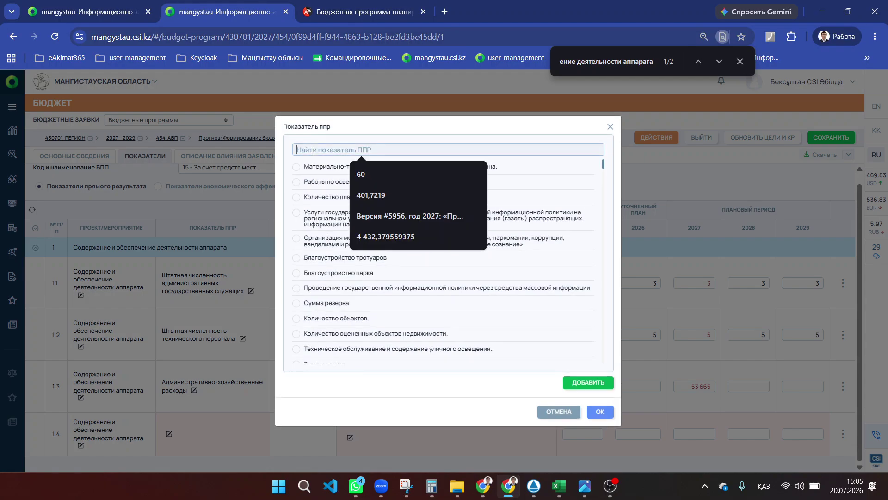
pyautogui.write('коман')
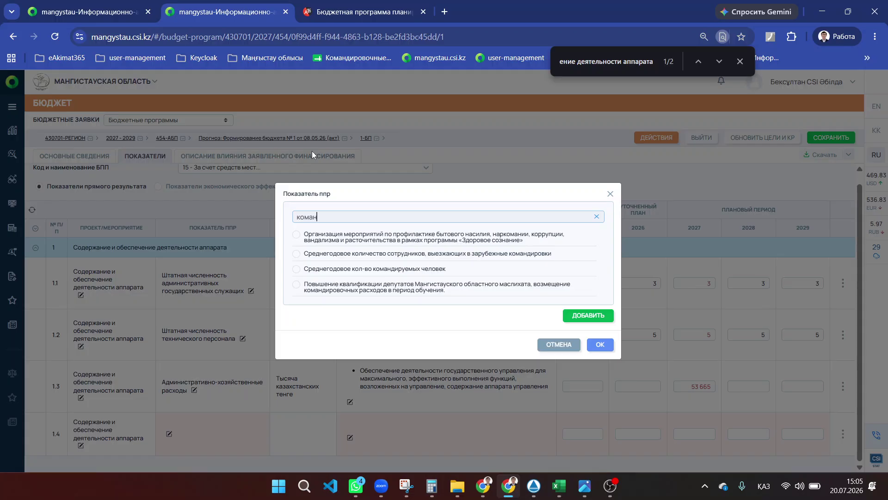
pyautogui.click(393, 265)
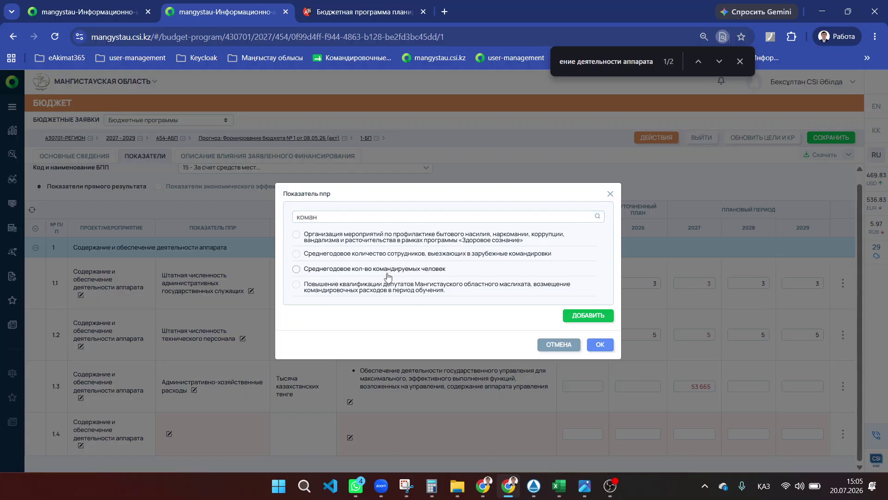
pyautogui.click(457, 259)
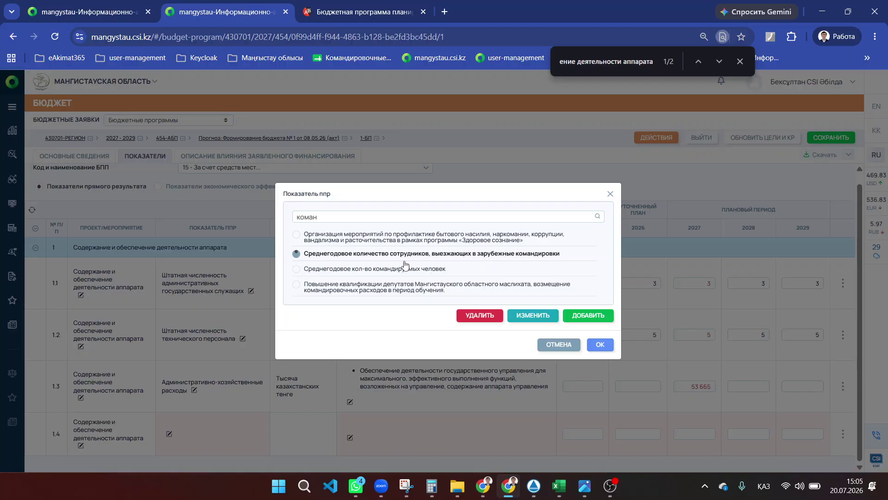
pyautogui.click(356, 272)
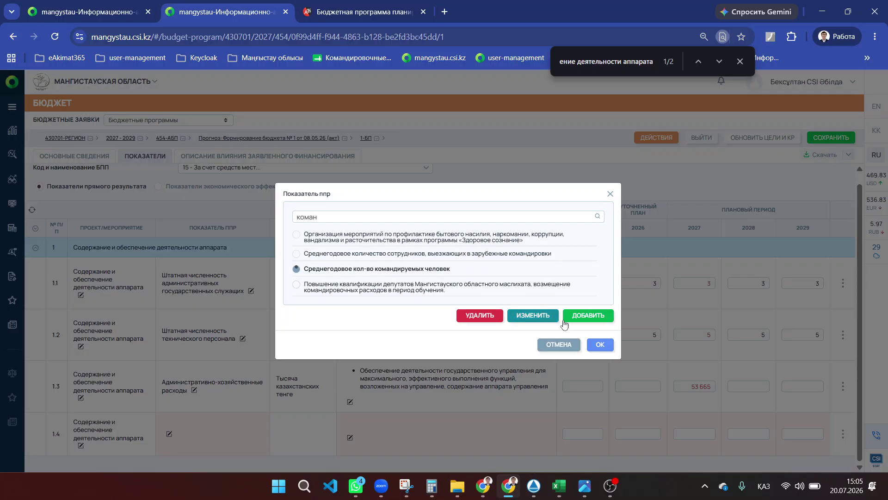
pyautogui.click(600, 344)
pyautogui.doubleClick(300, 431)
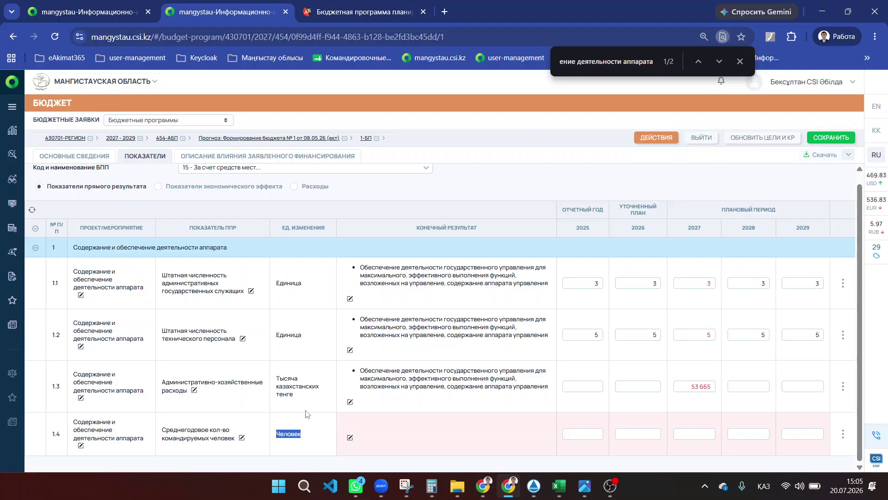
pyautogui.doubleClick(294, 280)
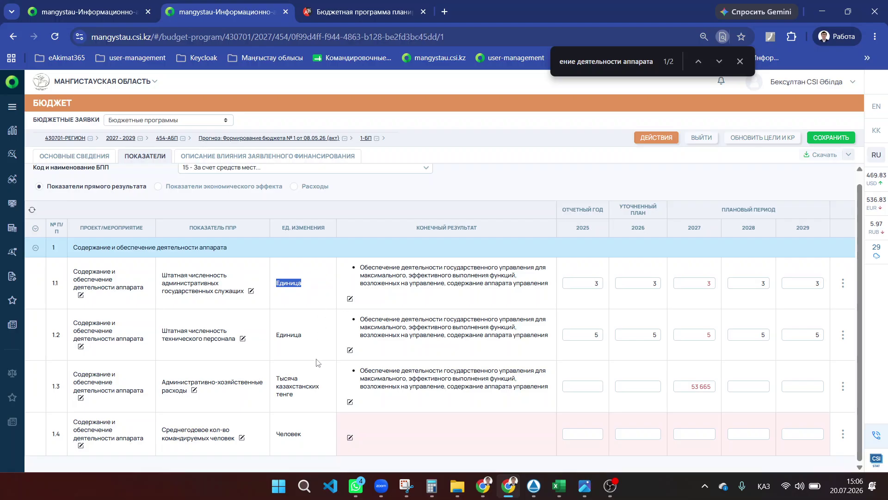
pyautogui.click(350, 437)
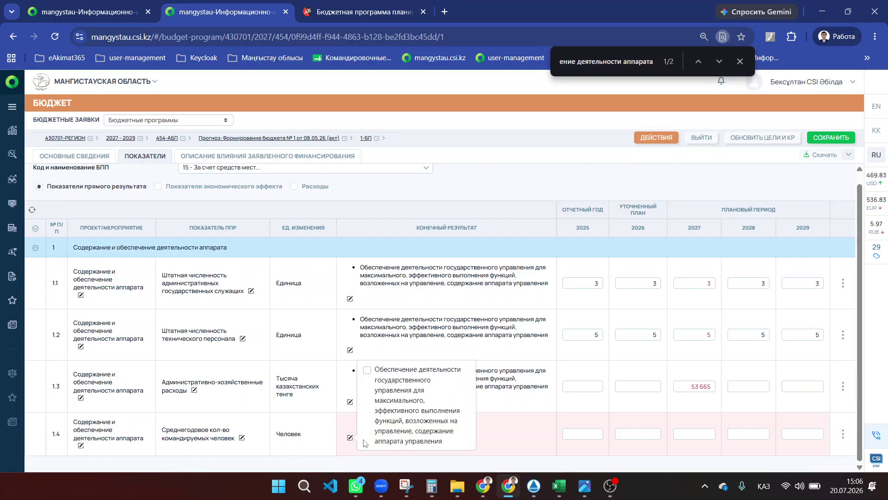
pyautogui.click(368, 370)
# Set row 1.4's values for 2025, 2026, 2027 and 2028 to 2 each and save the indicators
pyautogui.click(598, 448)
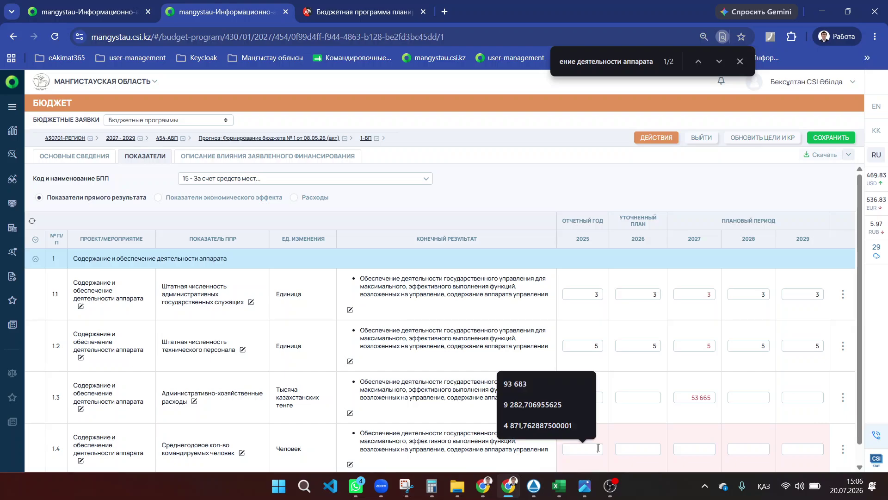
pyautogui.write('2')
pyautogui.click(641, 449)
pyautogui.write('2')
pyautogui.click(697, 449)
pyautogui.write('2')
pyautogui.click(752, 449)
pyautogui.write('2')
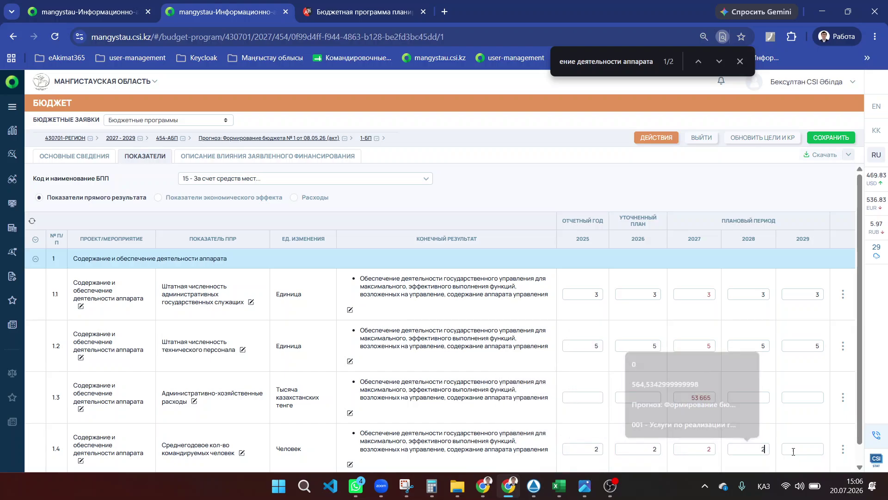
pyautogui.click(829, 138)
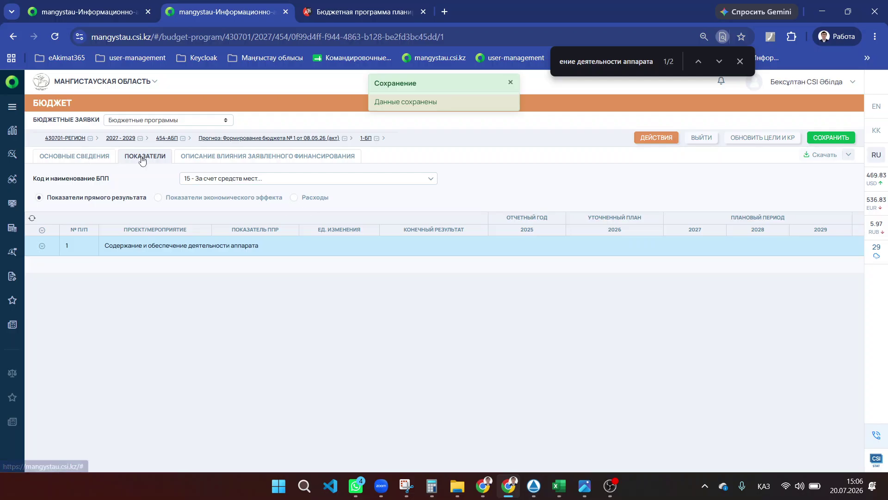
# Review the program's main data, the budget subprogram choices under the indicators and the description of the requested funding's impact
pyautogui.click(106, 157)
pyautogui.scroll(-2, 104, 167)
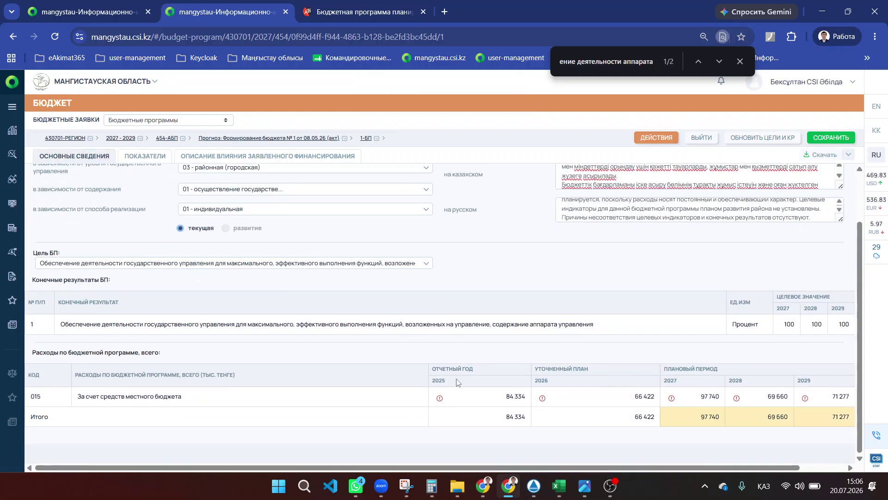
pyautogui.click(141, 156)
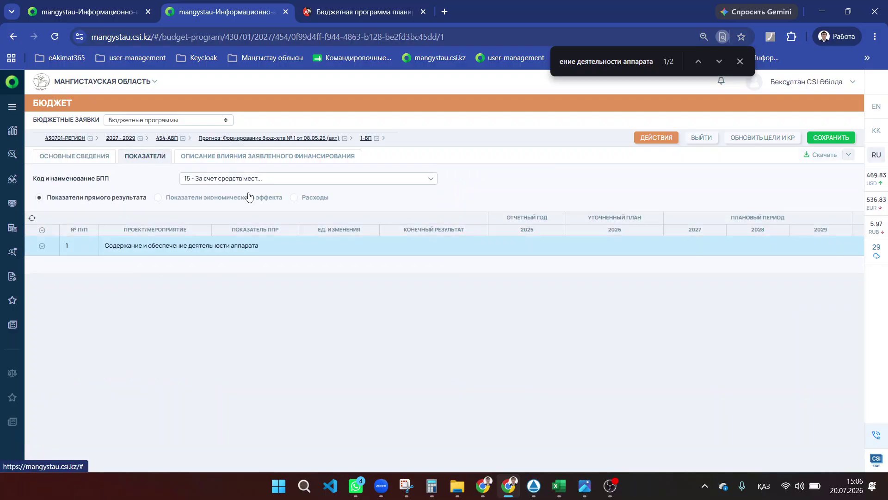
pyautogui.click(221, 179)
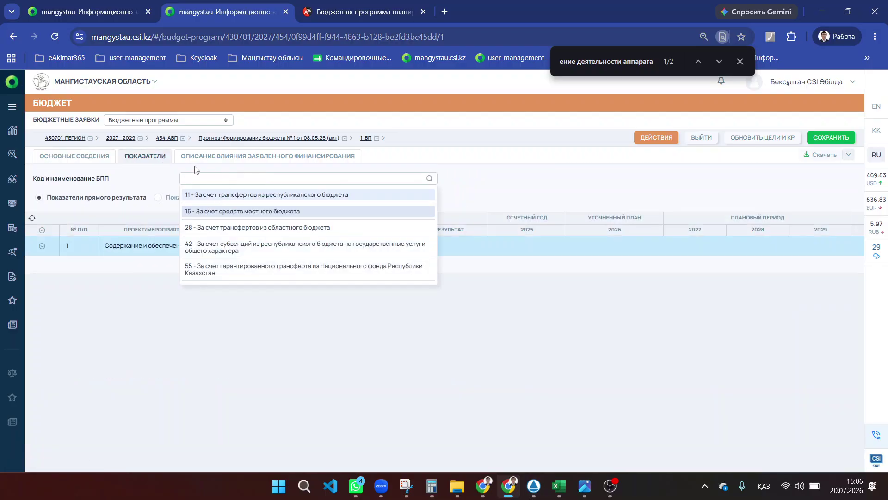
pyautogui.click(208, 157)
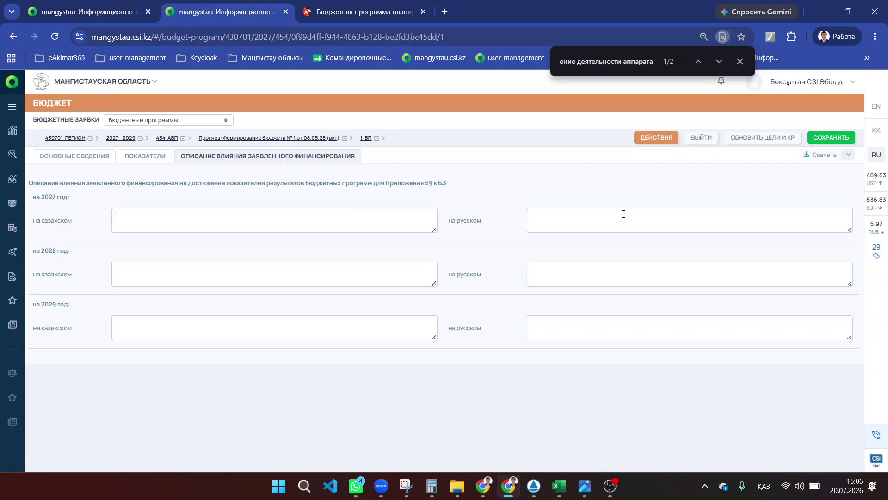
pyautogui.click(123, 158)
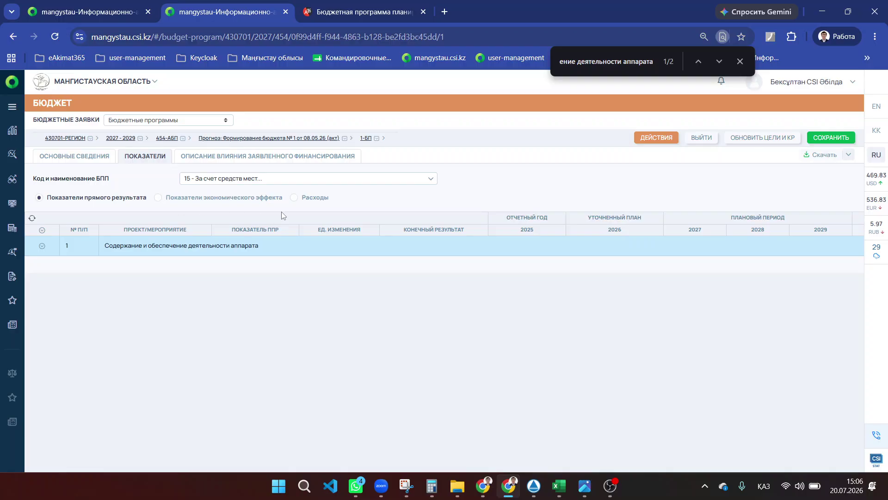
# Compare the project listed in the expenditures table with the direct result indicator rows in project group 1
pyautogui.click(295, 199)
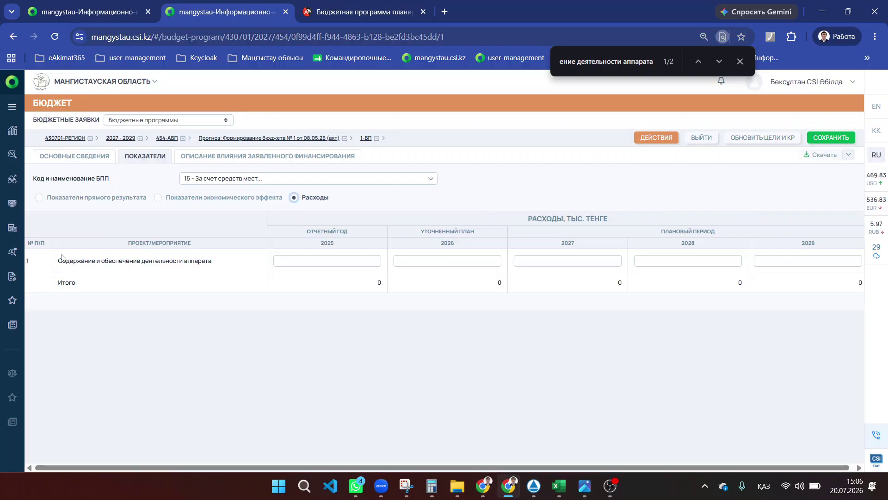
pyautogui.tripleClick(90, 257)
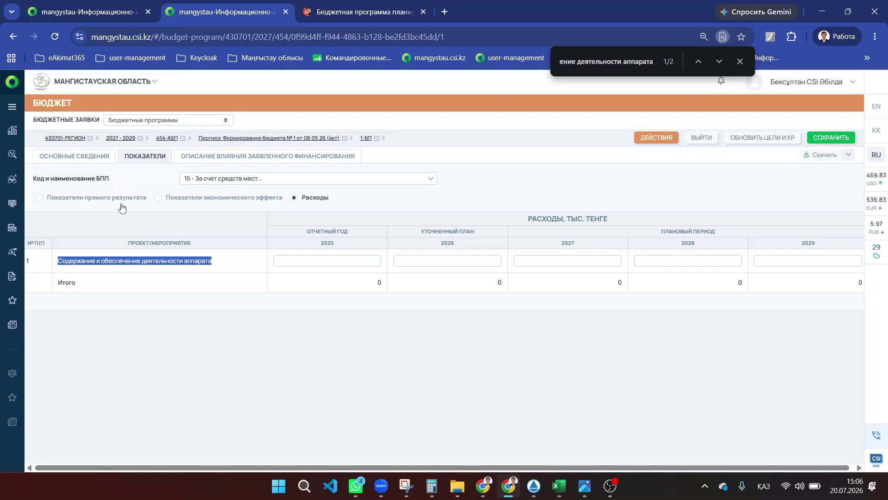
pyautogui.click(107, 200)
pyautogui.click(42, 246)
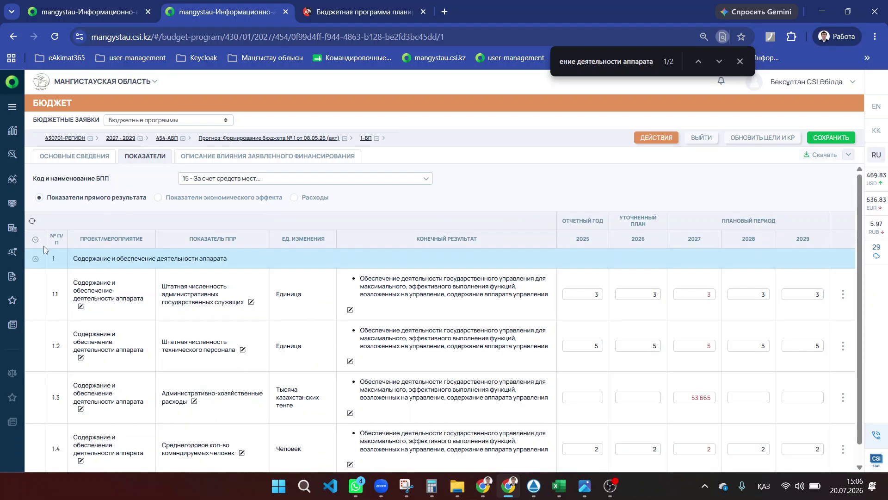
pyautogui.click(295, 179)
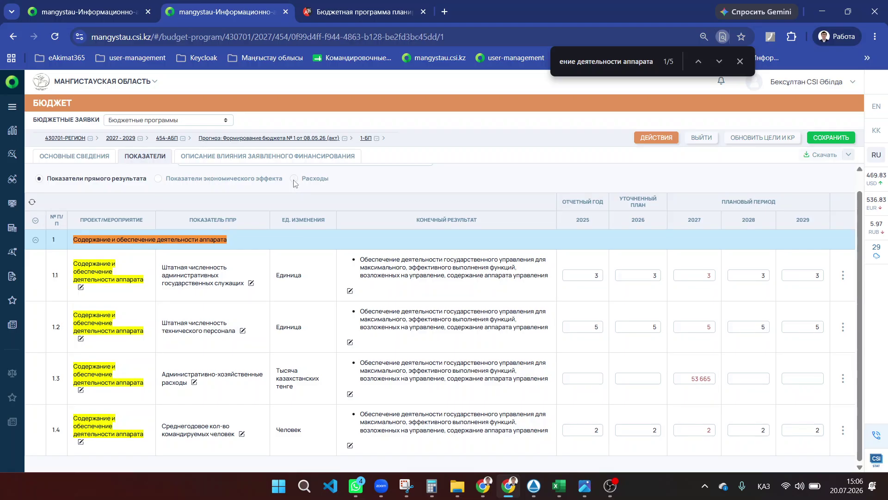
pyautogui.moveTo(50, 260); pyautogui.dragTo(227, 262)
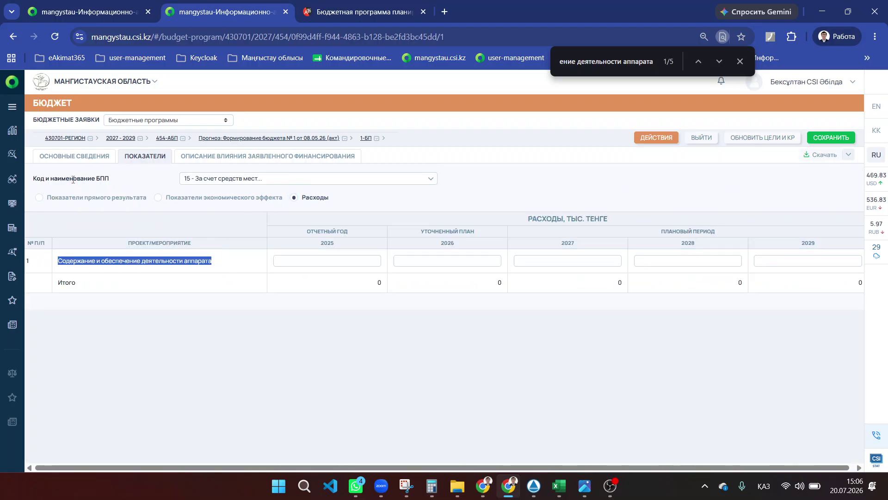
# Add row 1.5 with the project Возмещение расходов перевозчиков and the indicator Организация мероприятий по профилактике бытового насилия to the direct result indicators
pyautogui.click(95, 198)
pyautogui.scroll(-1, 101, 202)
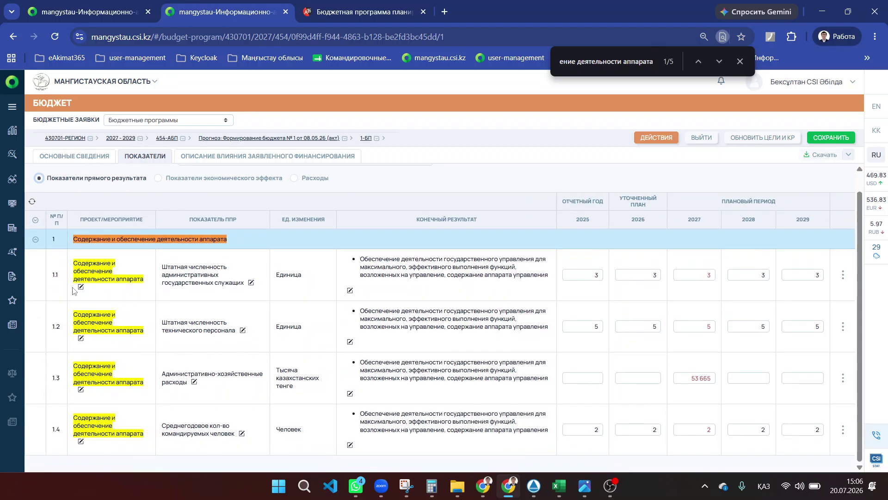
pyautogui.click(843, 430)
pyautogui.click(824, 433)
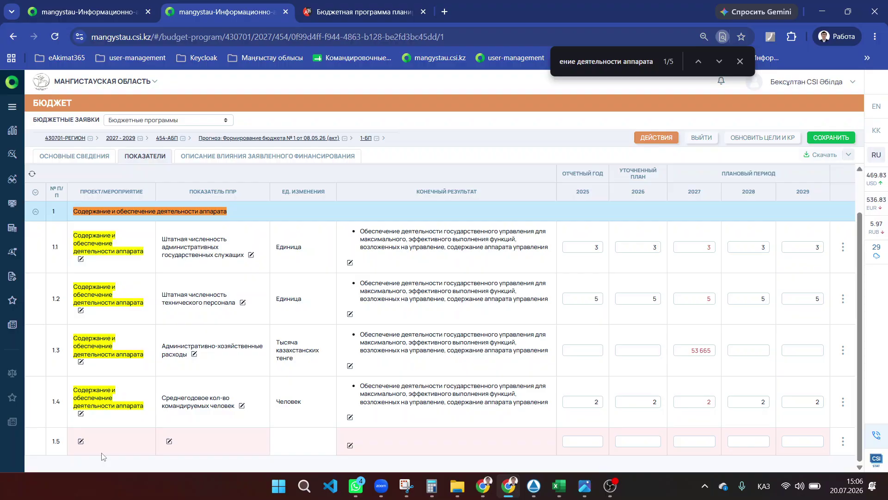
pyautogui.click(81, 441)
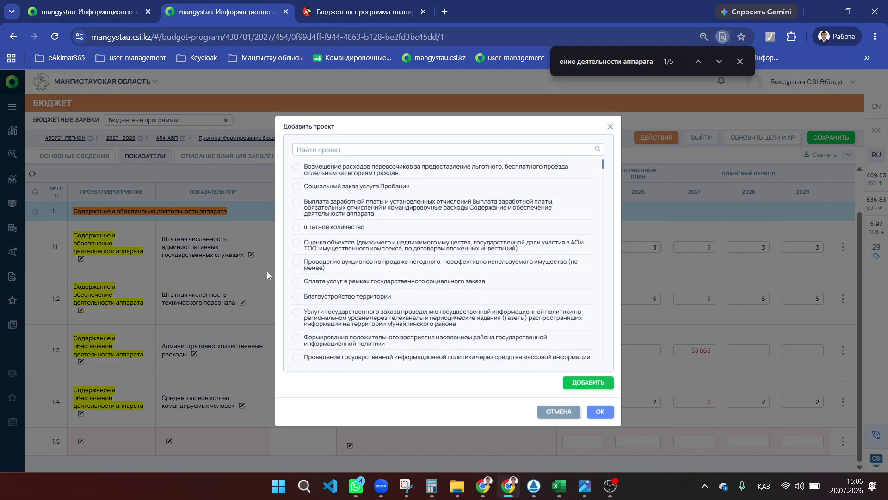
pyautogui.click(600, 412)
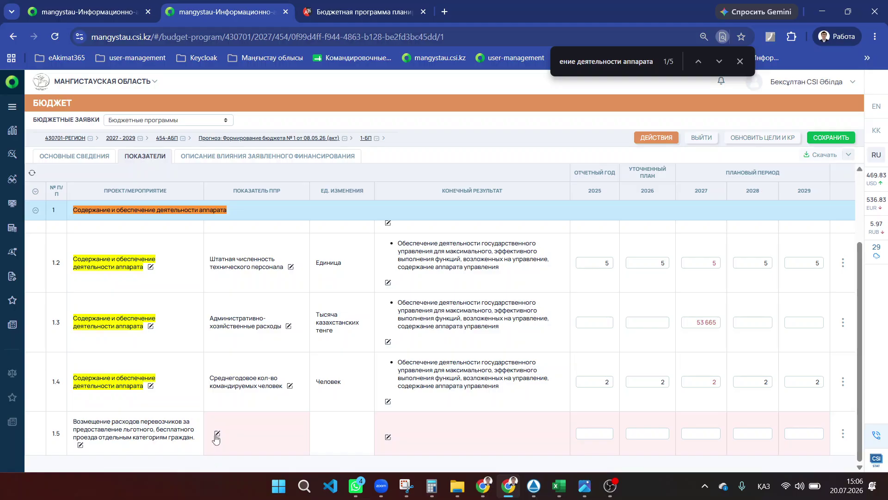
pyautogui.click(216, 435)
pyautogui.click(601, 345)
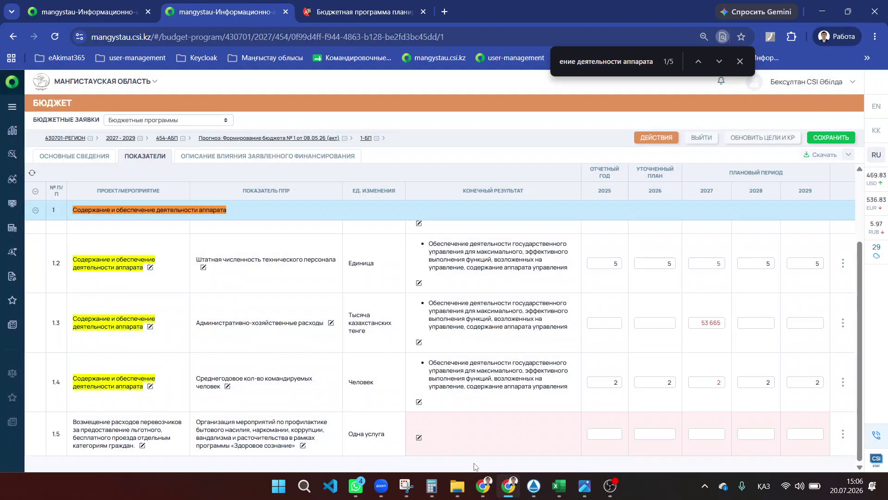
# Set row 1.5's 2025 value to 1, link it to the final result Обеспечение деятельности государственного управления and save the indicators
pyautogui.click(597, 433)
pyautogui.write('1')
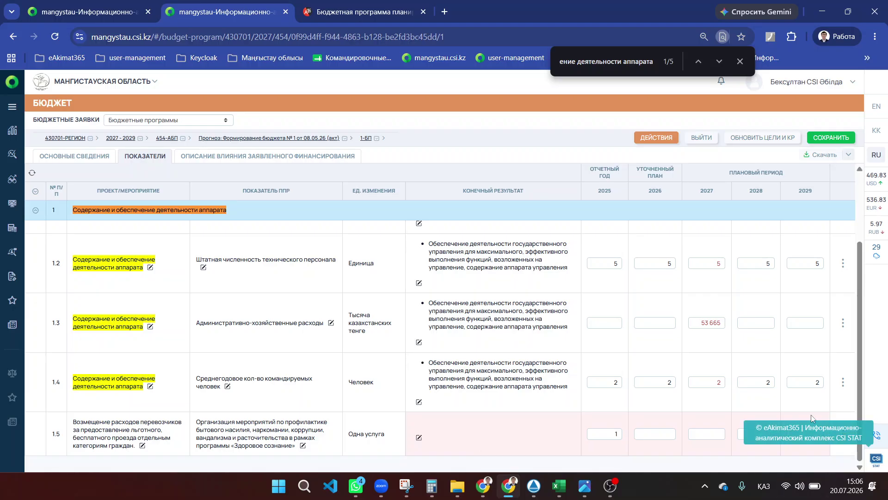
pyautogui.click(831, 136)
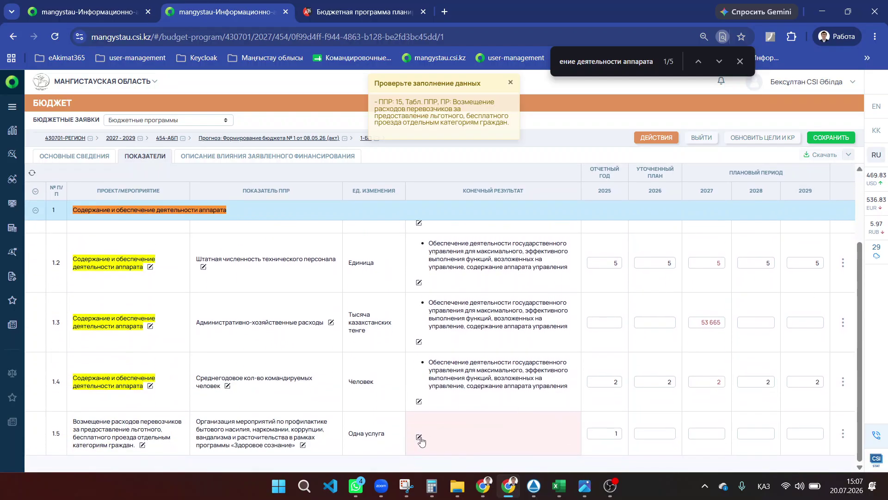
pyautogui.click(419, 437)
pyautogui.click(436, 390)
pyautogui.click(832, 141)
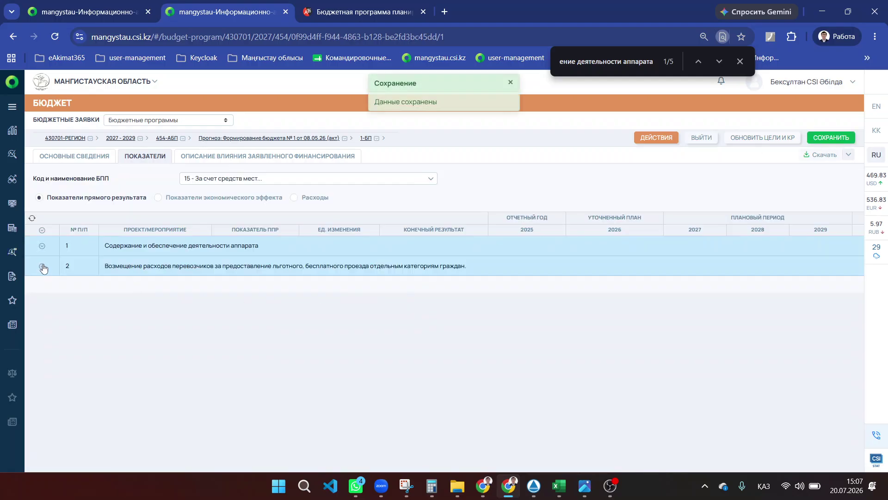
# Check the expenditures table for the added project Возмещение расходов перевозчиков
pyautogui.click(295, 197)
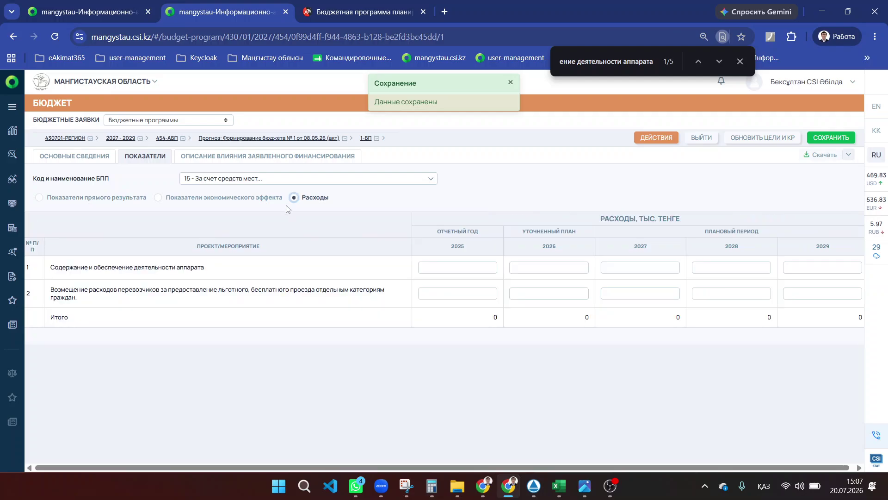
pyautogui.moveTo(46, 296); pyautogui.dragTo(112, 307)
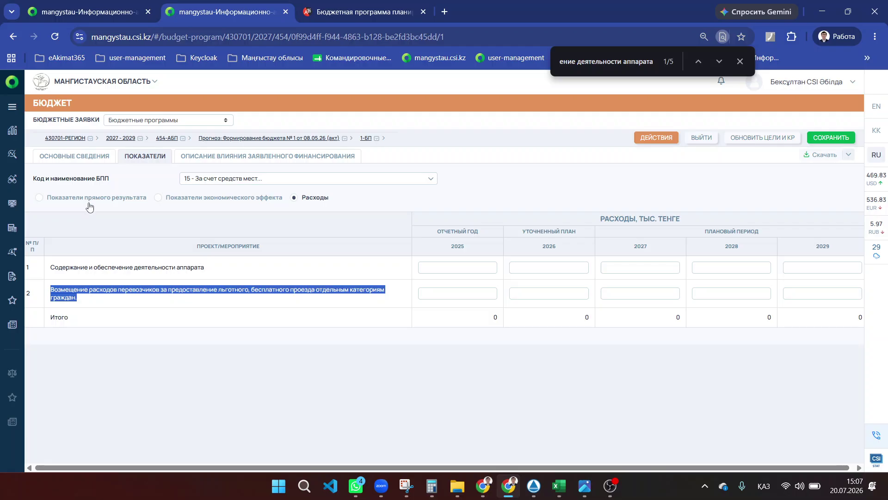
pyautogui.click(74, 200)
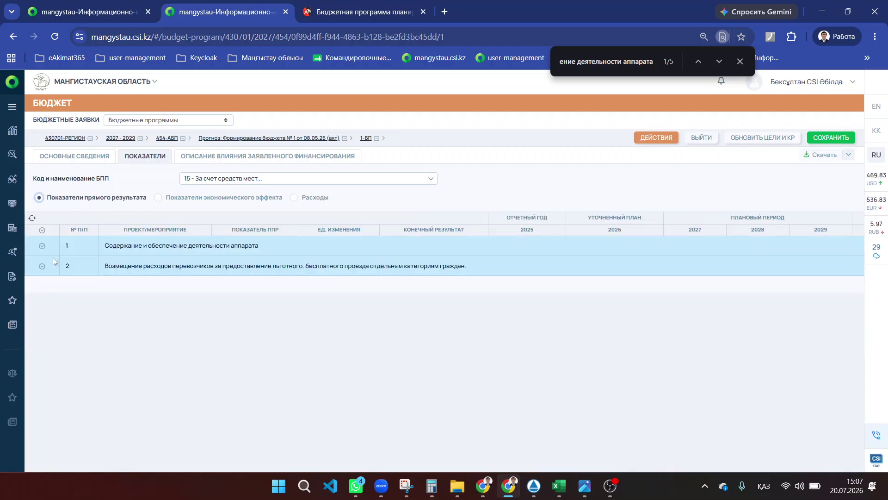
# Delete row 2.1 of the project Возмещение расходов перевозчиков from the direct result indicators
pyautogui.click(44, 250)
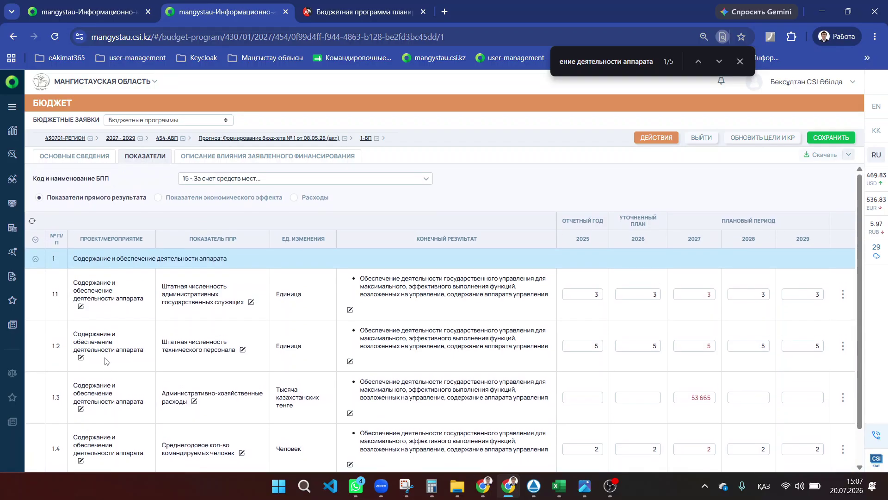
pyautogui.scroll(-1, 111, 389)
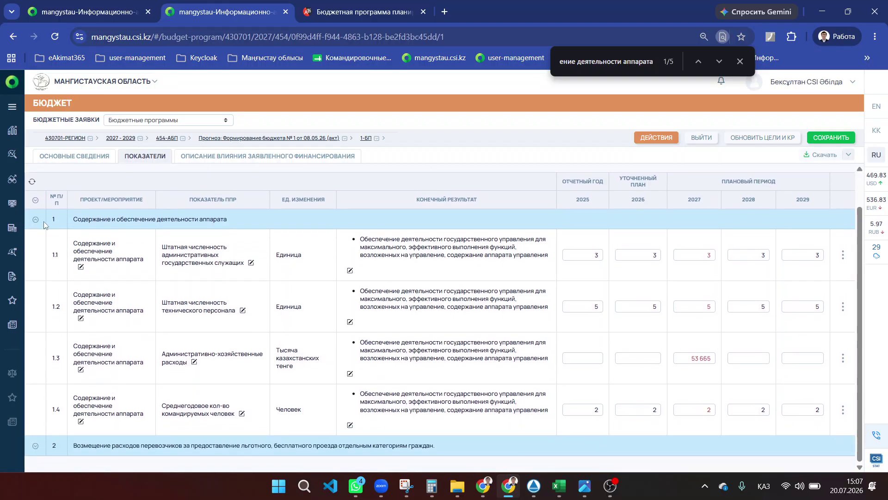
pyautogui.click(36, 219)
pyautogui.click(44, 266)
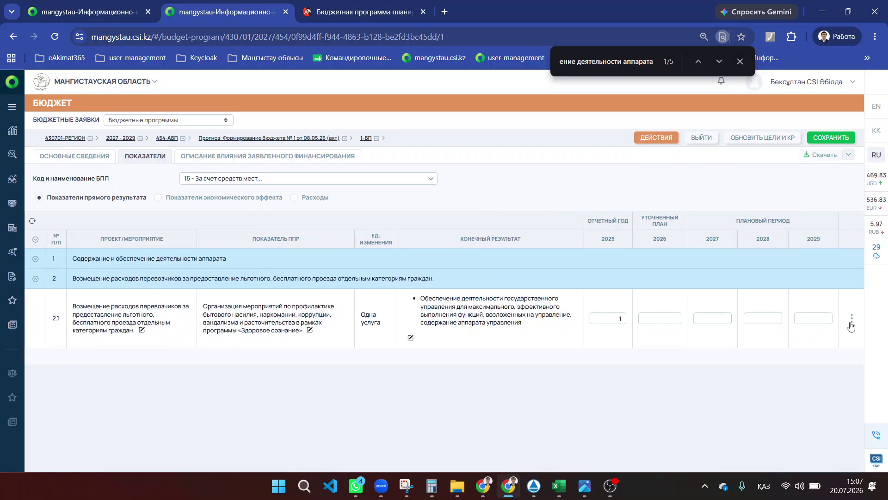
pyautogui.click(851, 321)
pyautogui.click(808, 338)
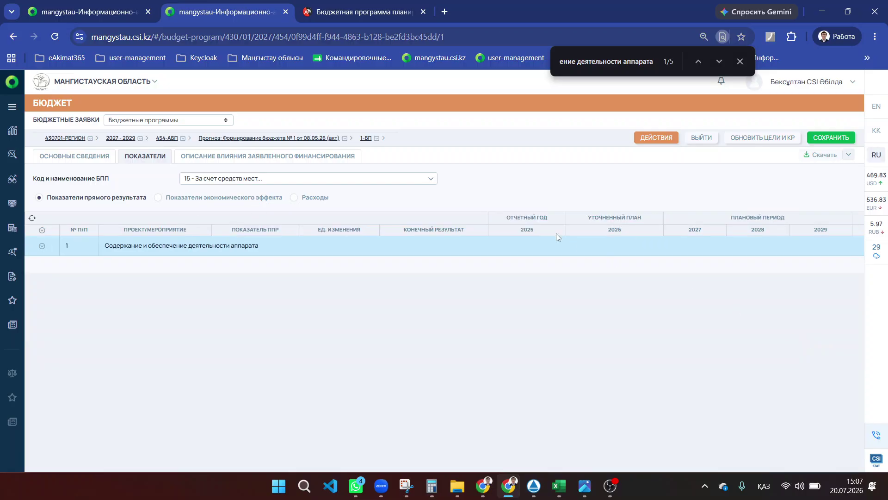
# Review the indicator rows of project group 1 and the budget program's total expenditures in the main data
pyautogui.click(43, 245)
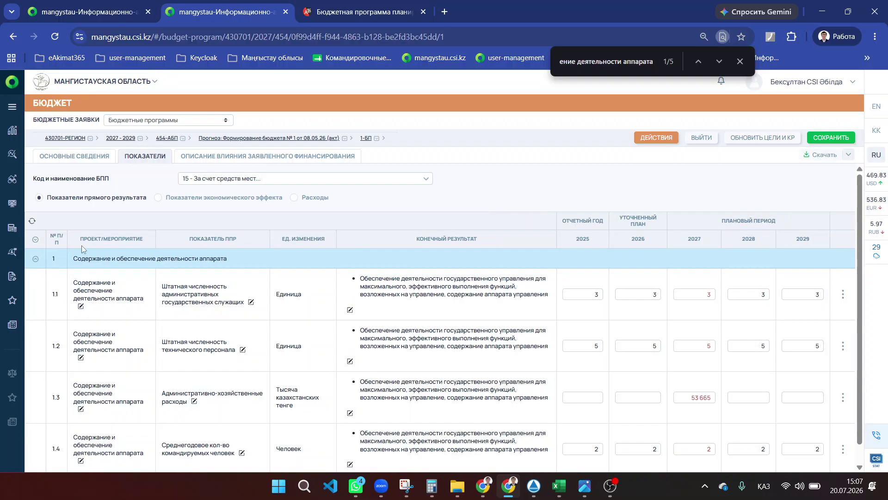
pyautogui.scroll(-1, 203, 280)
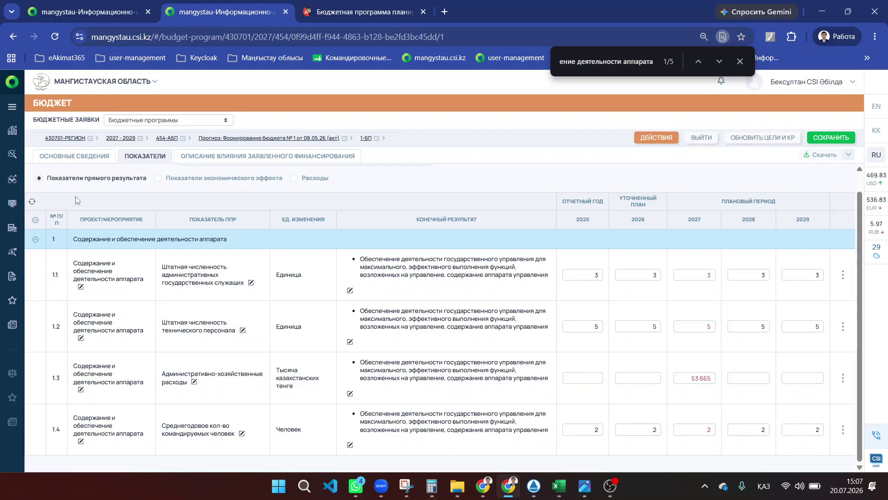
pyautogui.click(74, 156)
pyautogui.scroll(-2, 504, 385)
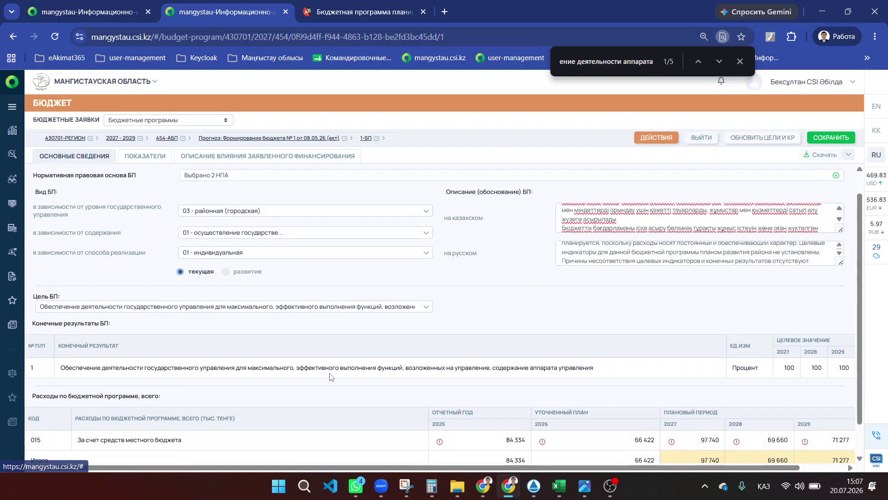
pyautogui.moveTo(499, 415); pyautogui.dragTo(530, 417)
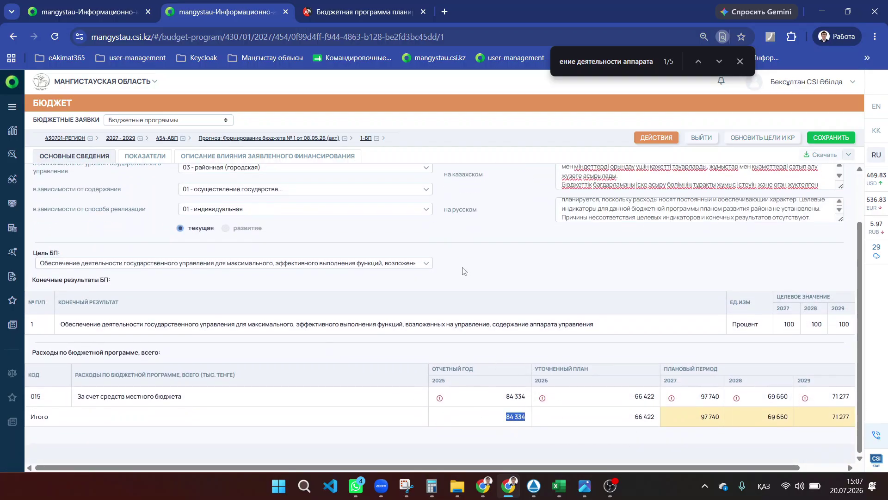
# Collapse program 1 in the institution summary and copy its 2027 budget request amount, 97 740
pyautogui.click(94, 2)
pyautogui.scroll(7, 524, 203)
pyautogui.scroll(3, 524, 207)
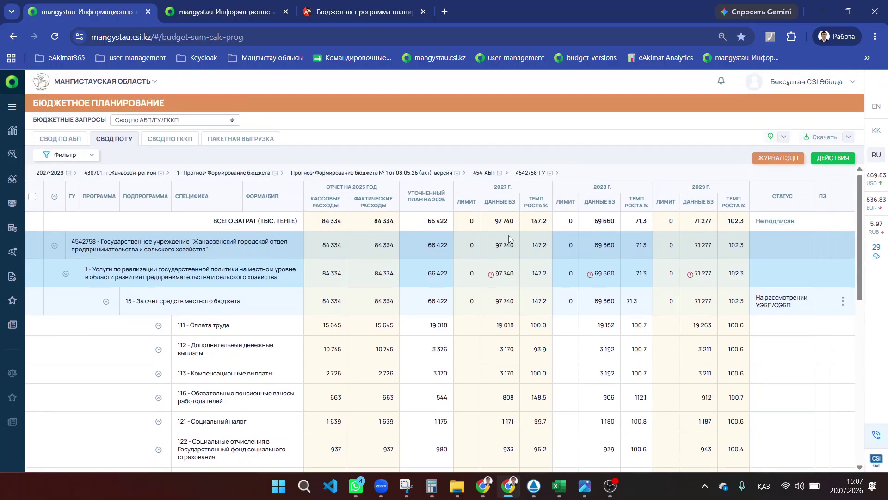
pyautogui.click(65, 275)
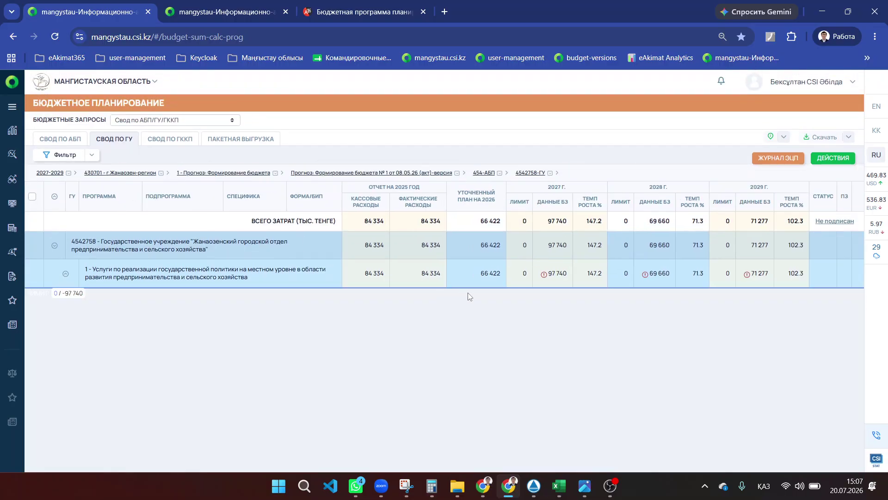
pyautogui.doubleClick(557, 271)
pyautogui.hotkey('ctrl', 'c')
# Paste 97 740 as the 2027 expenditure of Содержание и обеспечение деятельности аппарата in the budget program
pyautogui.click(226, 12)
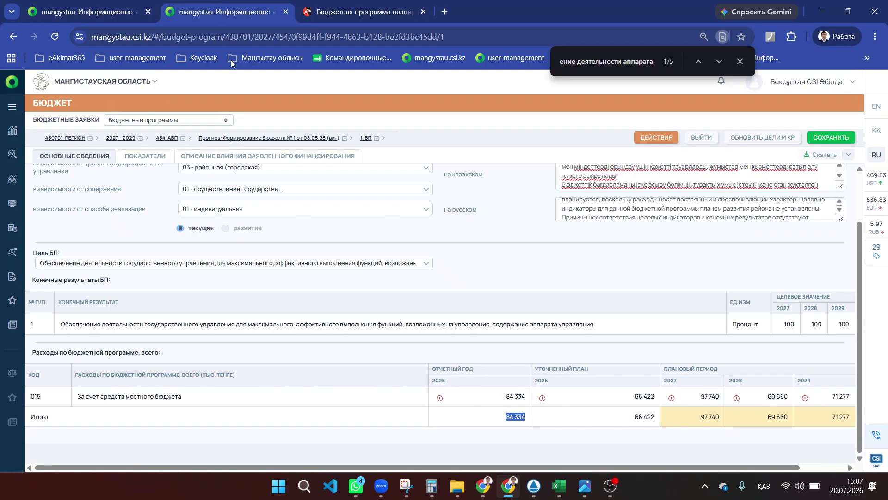
pyautogui.click(239, 162)
pyautogui.click(145, 158)
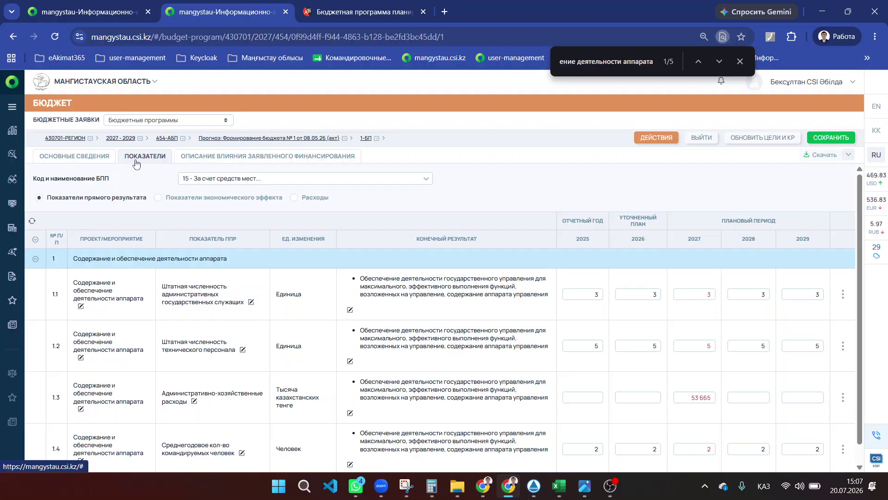
pyautogui.click(321, 201)
pyautogui.click(592, 260)
pyautogui.hotkey('ctrl', 'v')
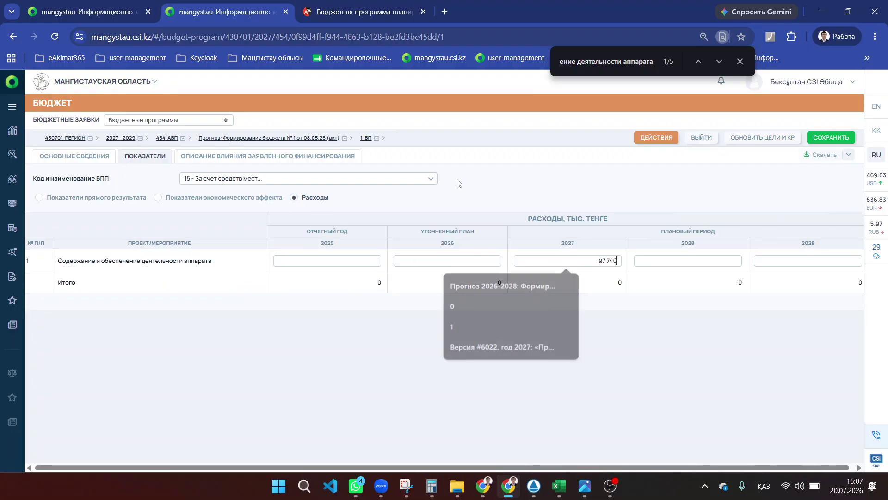
# Copy program 1's 2028 budget request amount from the institution summary and enter 69 660 as the apparatus project's 2028 expenditure
pyautogui.click(81, 6)
pyautogui.doubleClick(657, 273)
pyautogui.hotkey('ctrl', 'c')
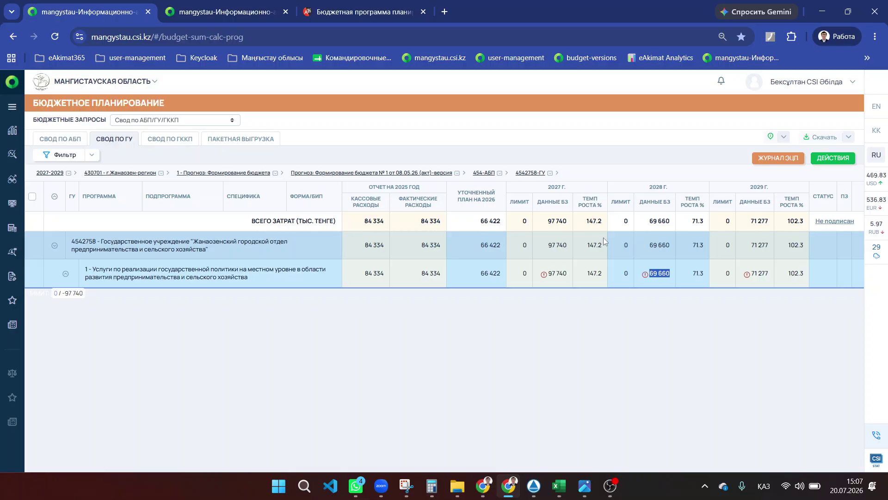
pyautogui.click(222, 12)
pyautogui.press('Tab')
pyautogui.hotkey('ctrl', 'v')
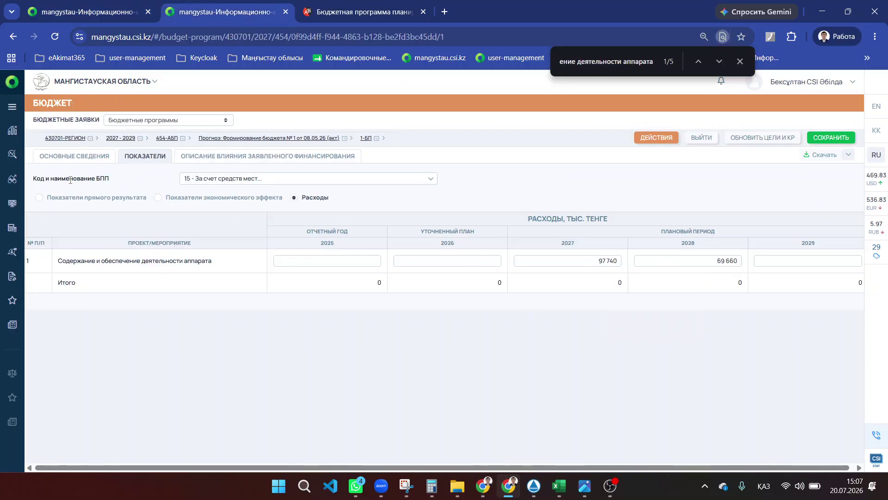
# Copy the 2029 total from the budget program's main data and enter 71 277 as the apparatus project's 2029 expenditure
pyautogui.click(107, 4)
pyautogui.click(199, 5)
pyautogui.click(69, 157)
pyautogui.scroll(-2, 377, 326)
pyautogui.hotkey('ctrl', 'f')
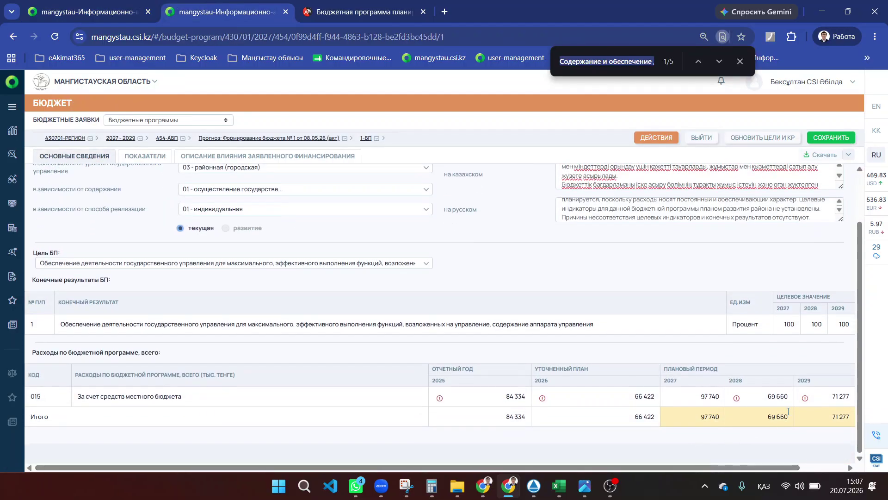
pyautogui.hotkey('ctrl', 'v')
pyautogui.doubleClick(833, 397)
pyautogui.click(144, 157)
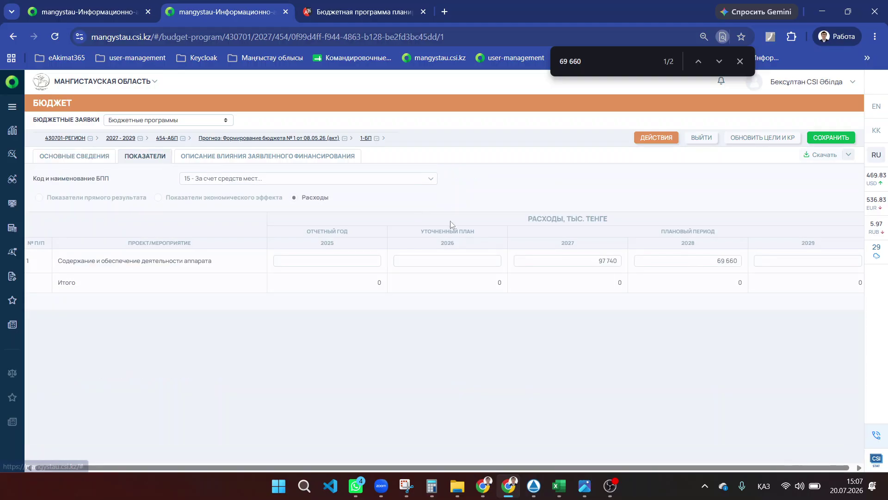
# Copy the 2025 reporting-year total from the main data and enter 84 334 as the apparatus project's 2025 expenditure
pyautogui.click(74, 157)
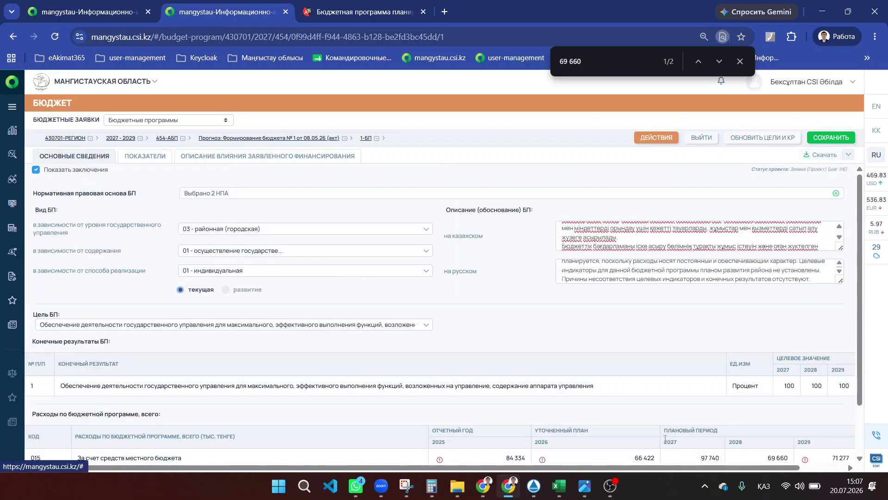
pyautogui.scroll(-5, 500, 421)
pyautogui.doubleClick(500, 420)
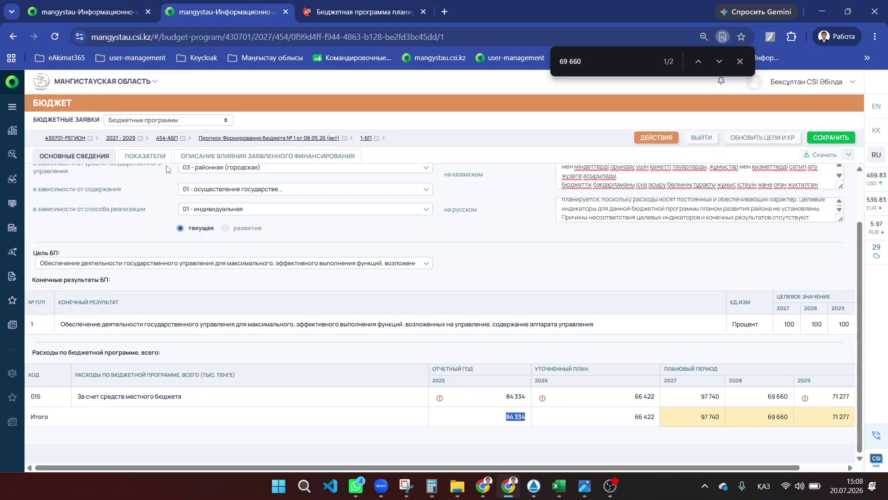
pyautogui.click(132, 158)
pyautogui.click(340, 266)
pyautogui.hotkey('ctrl', 'v')
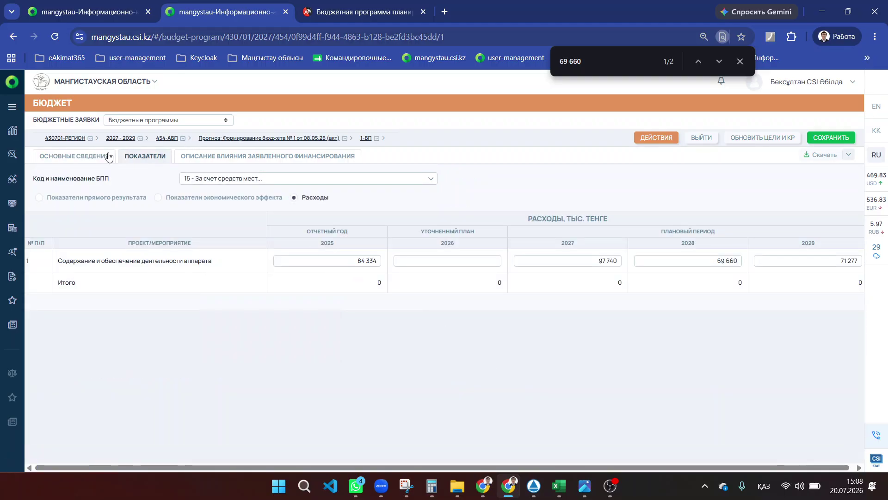
# Copy the 2026 refined-plan total from the main data and enter 66 422 as the apparatus project's 2026 expenditure
pyautogui.click(110, 156)
pyautogui.scroll(-2, 590, 453)
pyautogui.moveTo(632, 426); pyautogui.dragTo(655, 426)
pyautogui.click(158, 156)
pyautogui.click(484, 261)
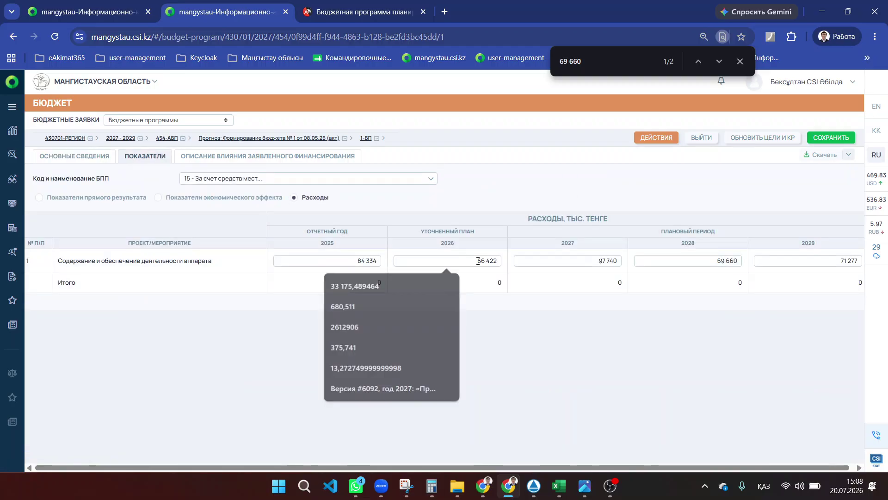
pyautogui.hotkey('ctrl', 'v')
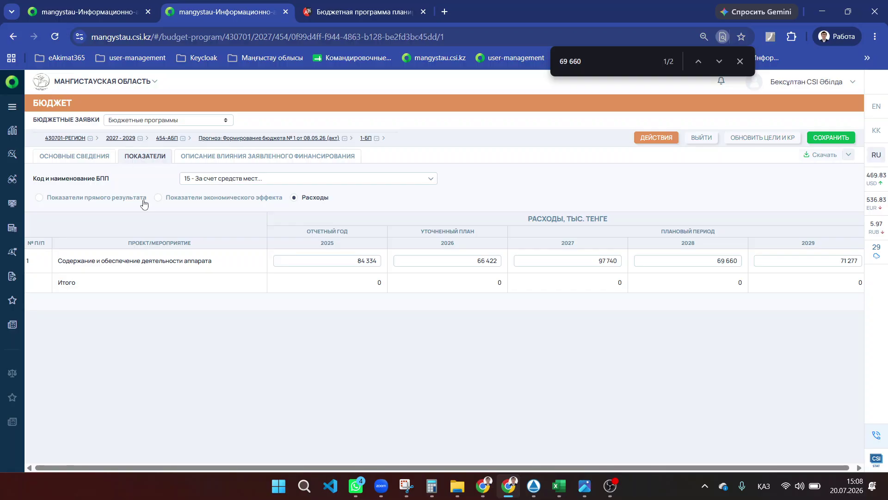
# Review the direct result indicators, the apparatus activity in the Excel budget passport and the image of selected legal acts, and return to the budget program
pyautogui.click(77, 199)
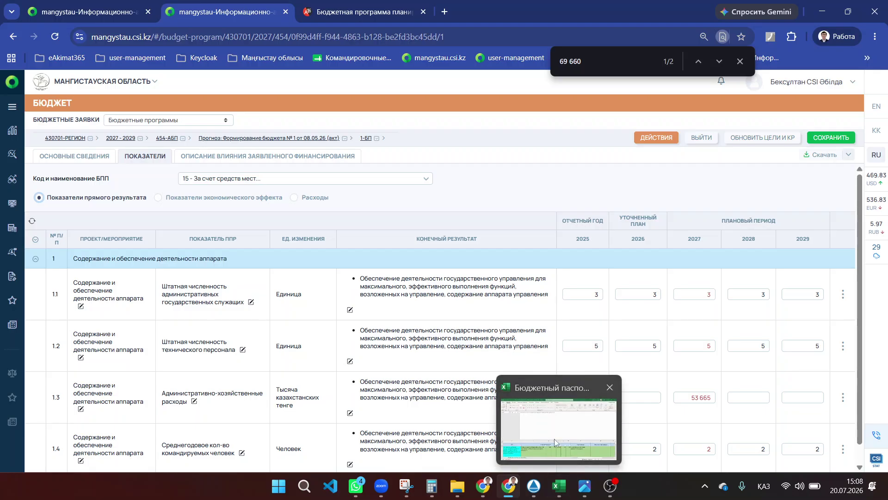
pyautogui.click(557, 428)
pyautogui.click(486, 386)
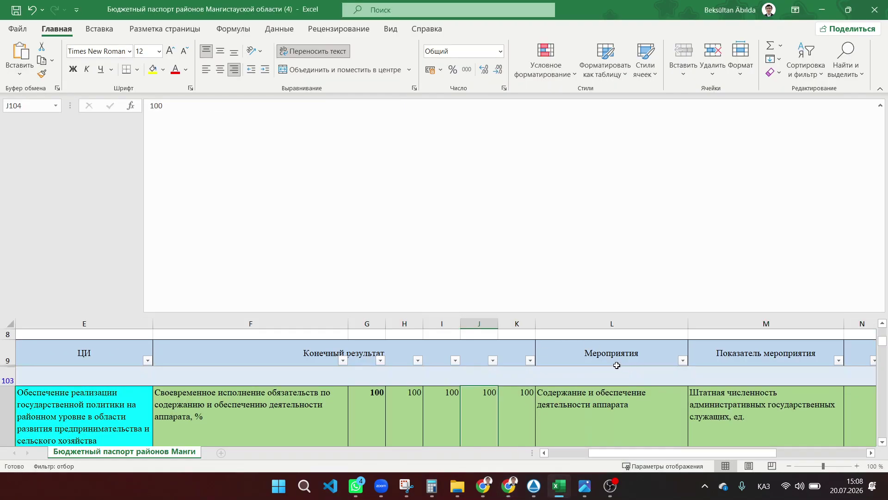
pyautogui.hscroll(1, 617, 365)
pyautogui.click(550, 356)
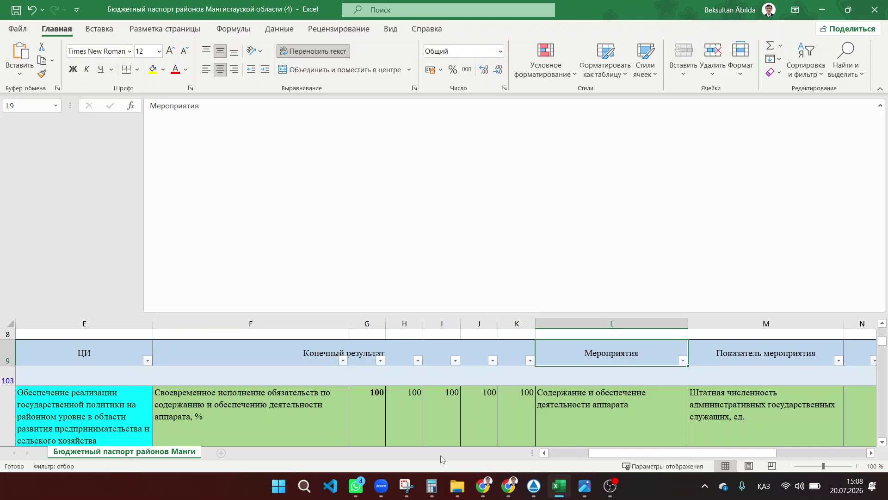
pyautogui.click(362, 490)
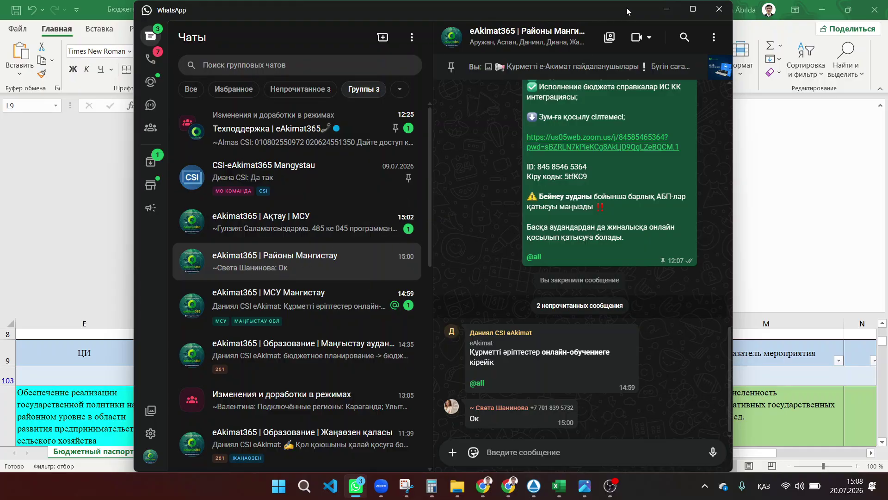
pyautogui.click(669, 10)
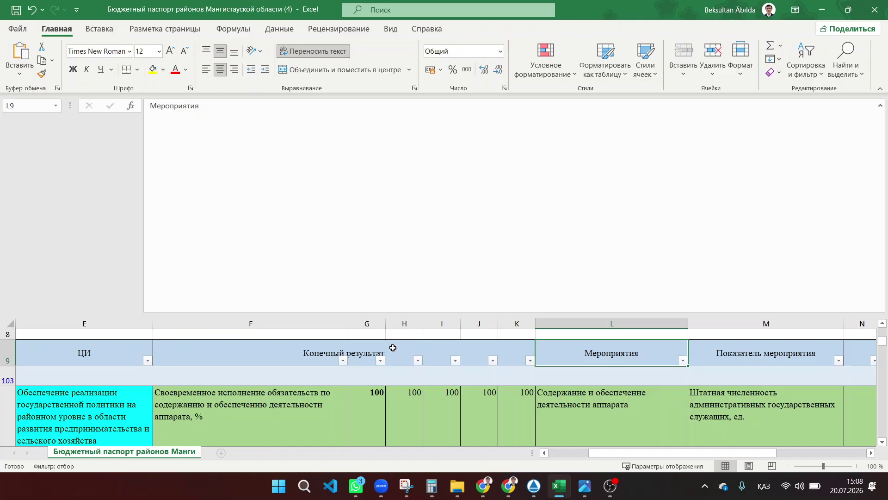
pyautogui.click(503, 374)
pyautogui.click(593, 401)
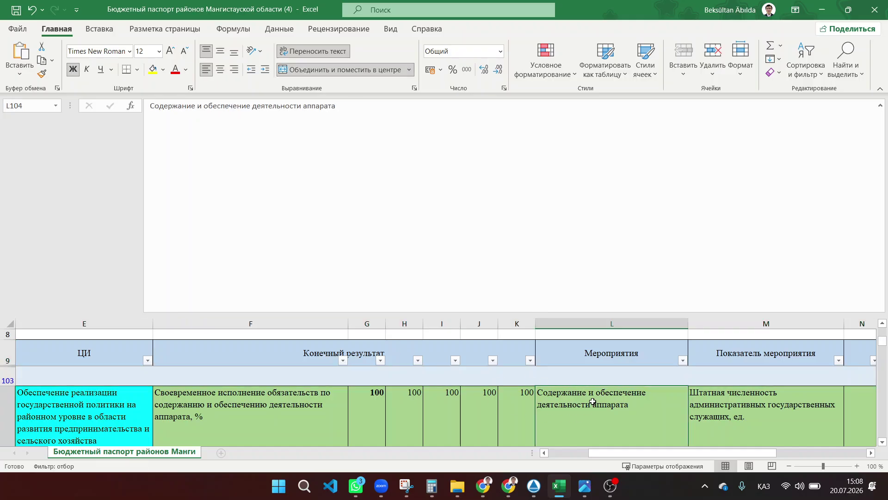
pyautogui.click(584, 486)
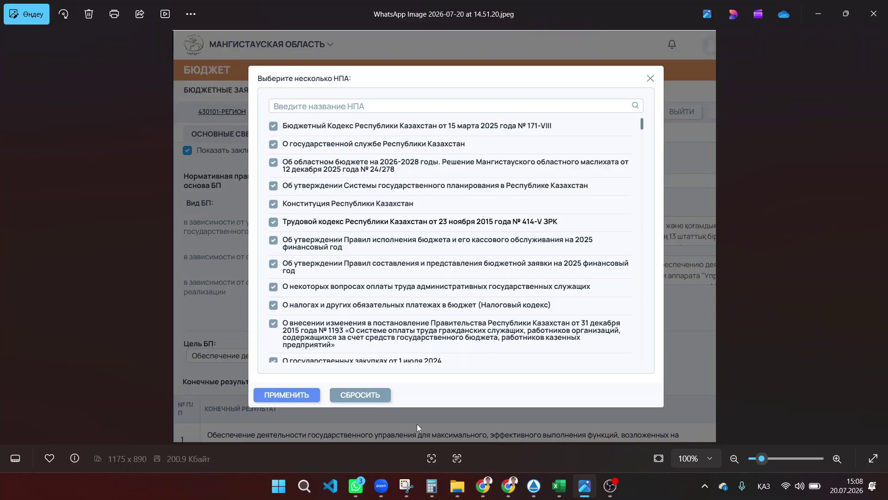
pyautogui.click(510, 493)
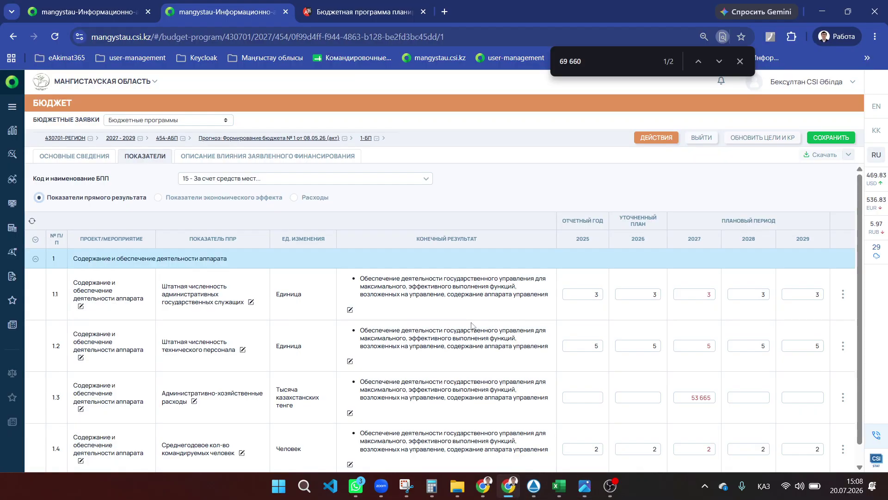
# Check the main data and the financing impact description, and save the budget program with its project expenditures
pyautogui.click(88, 159)
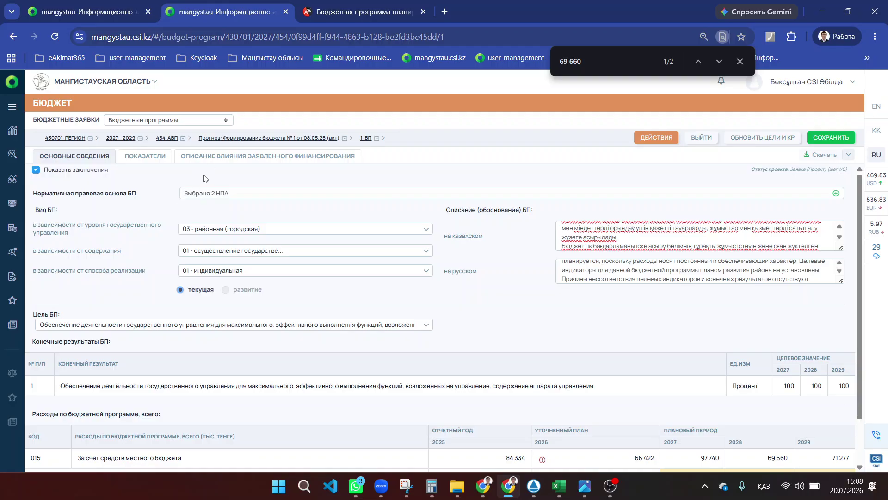
pyautogui.click(205, 158)
pyautogui.click(153, 161)
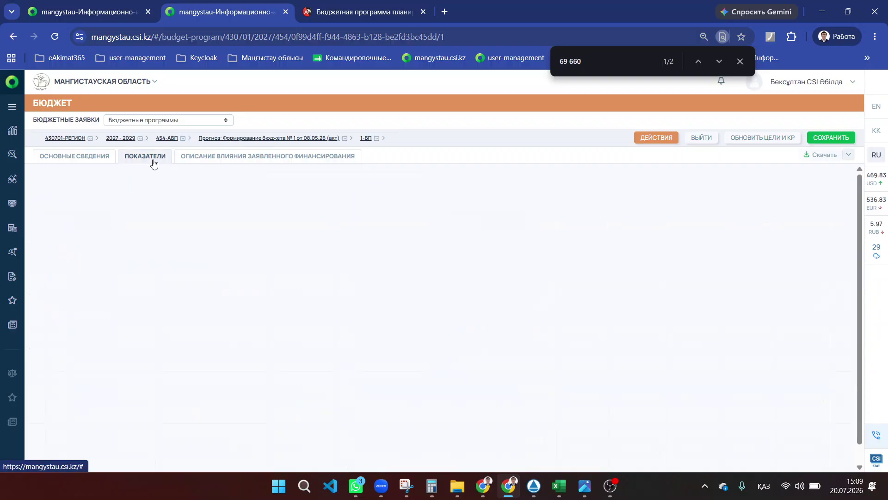
pyautogui.click(292, 204)
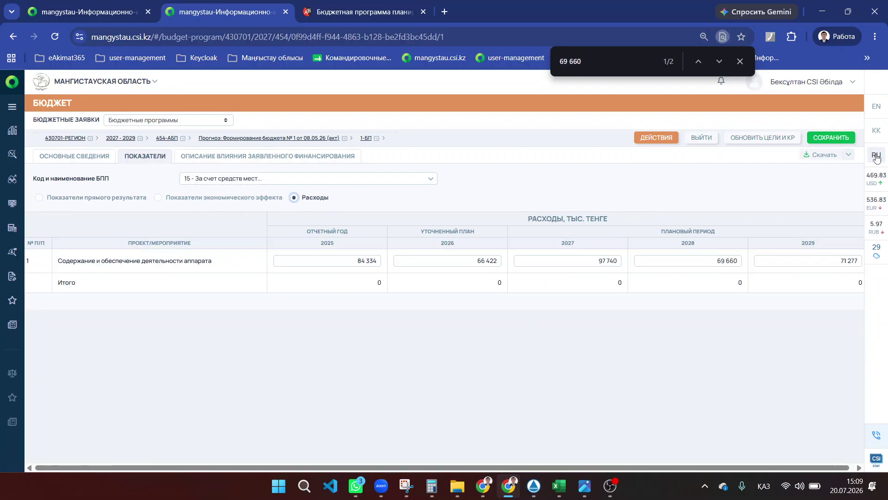
pyautogui.click(840, 138)
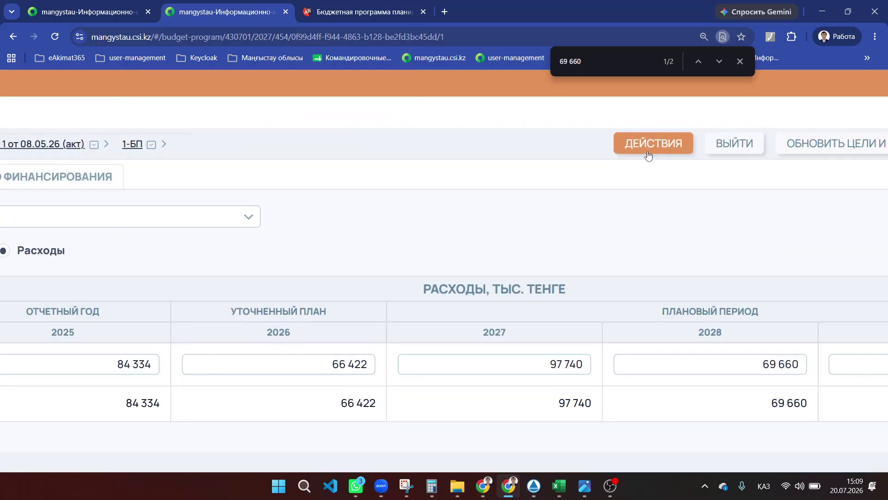
# Send the budget program project for review without a comment and confirm the submission
pyautogui.click(660, 138)
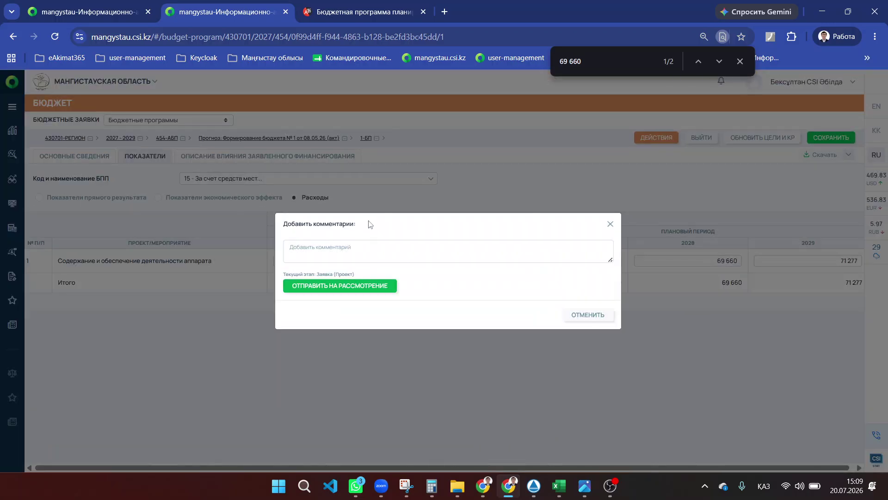
pyautogui.scroll(5, 328, 288)
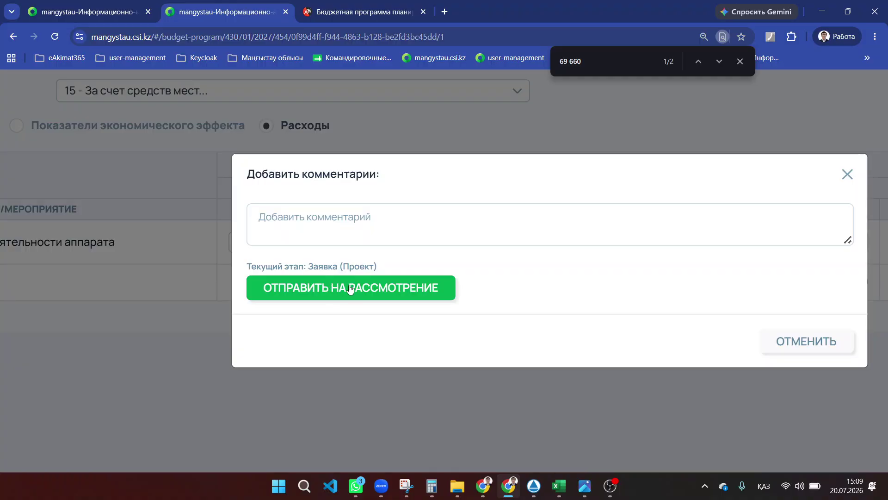
pyautogui.scroll(-4, 350, 290)
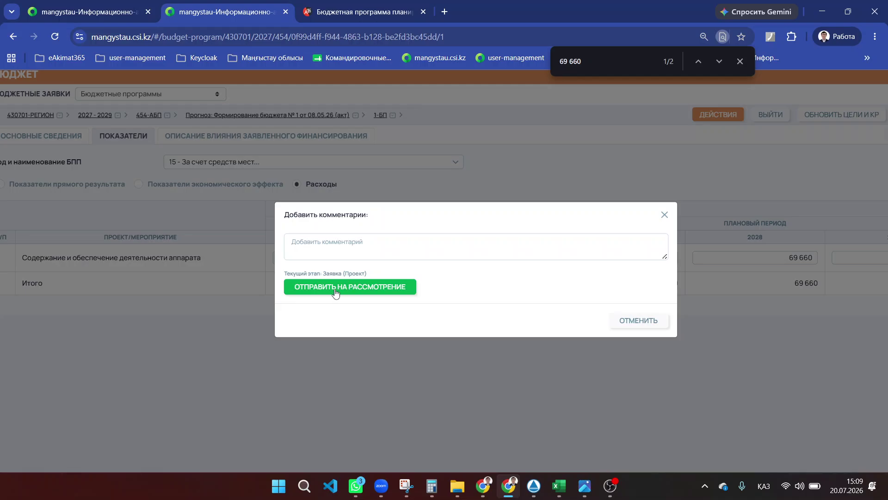
pyautogui.scroll(-2, 336, 293)
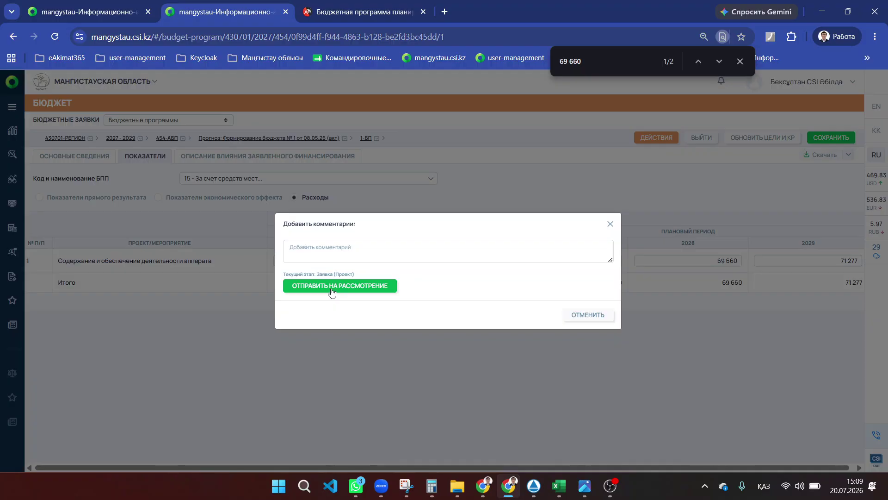
pyautogui.click(331, 291)
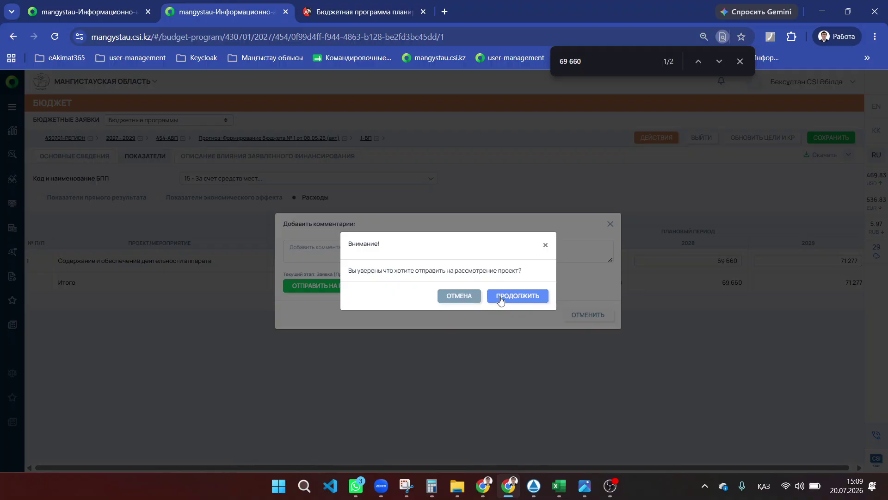
pyautogui.click(500, 300)
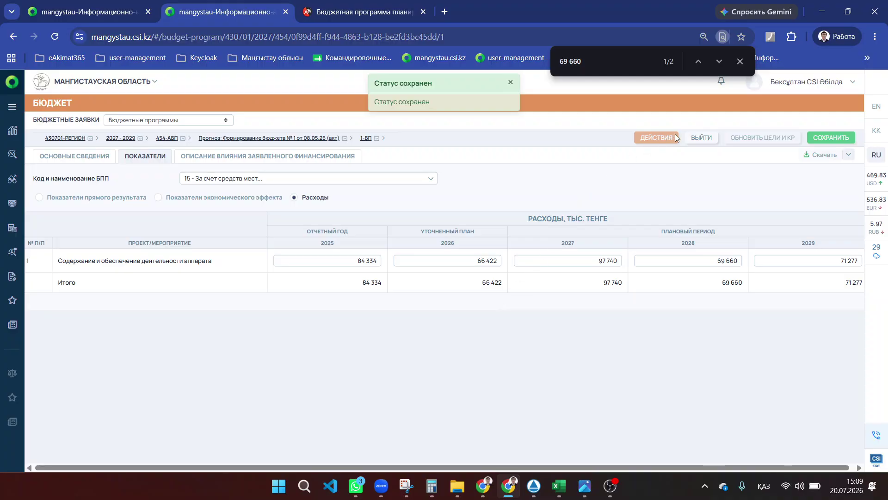
# Exit to the list of budget programs and check the status and name of program 1 under administrator 454
pyautogui.click(700, 138)
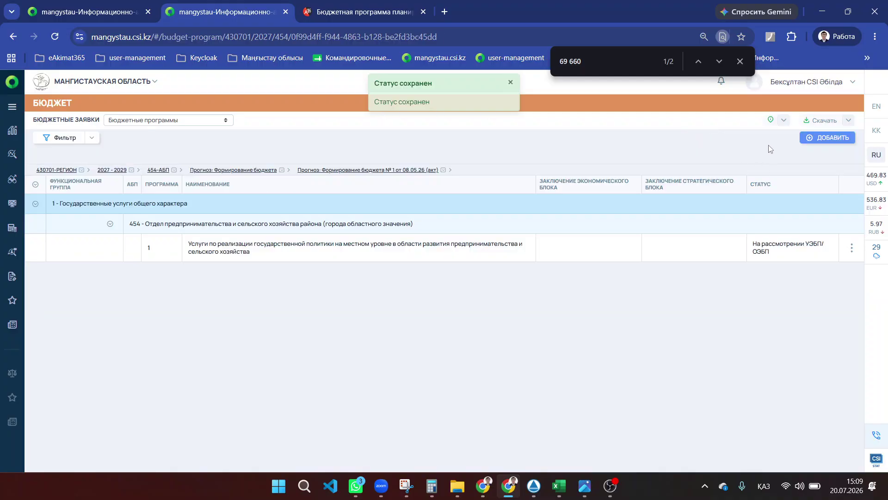
pyautogui.moveTo(752, 253); pyautogui.dragTo(805, 262)
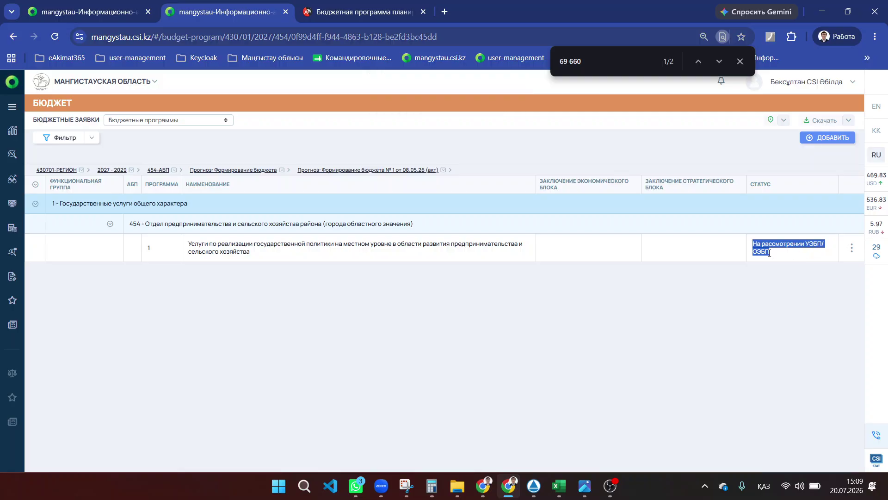
pyautogui.click(728, 258)
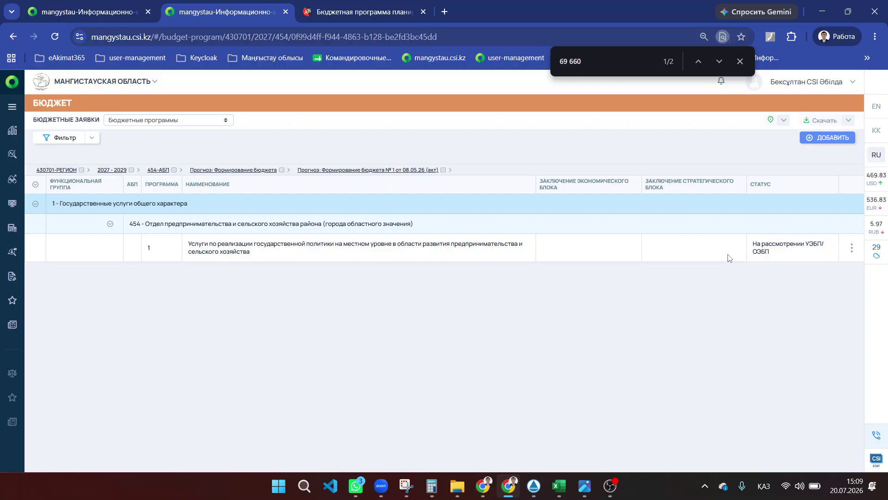
pyautogui.moveTo(162, 250); pyautogui.dragTo(309, 259)
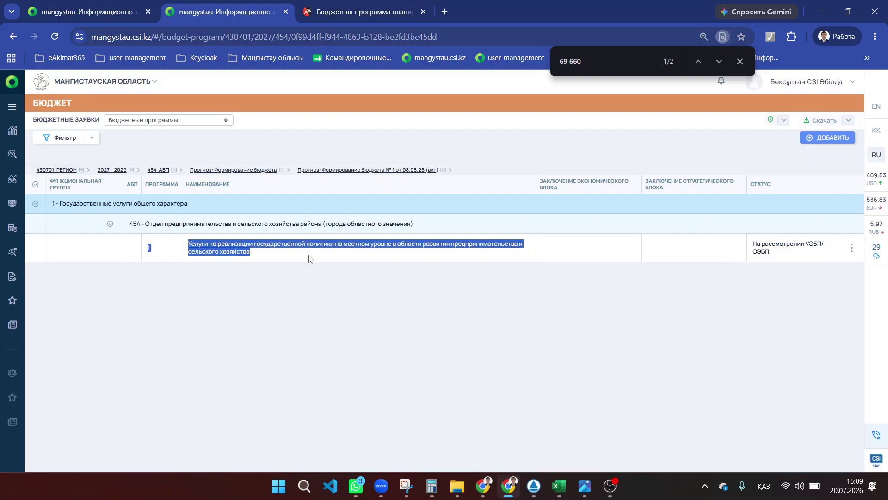